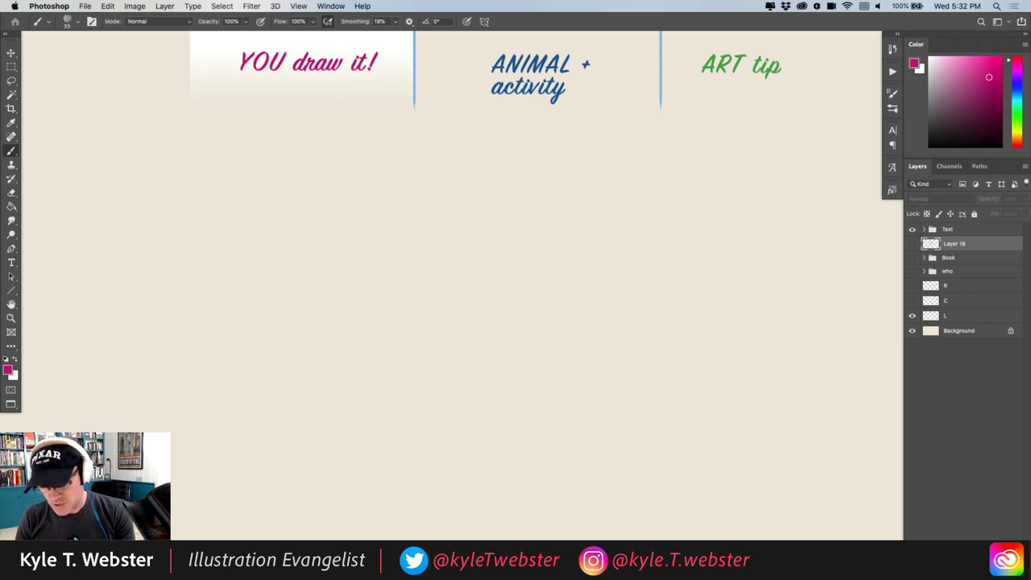
- Add Layer 19, scribble eight magenta warm-up strokes on it, then delete them all
key("alt+shift+super+n")
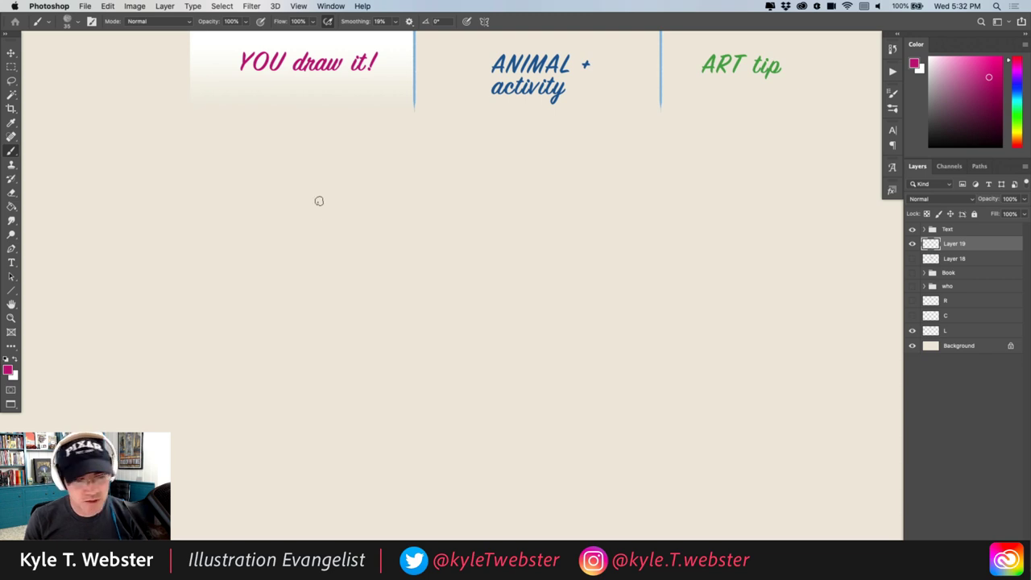
left_click_drag(313, 217, 292, 268)
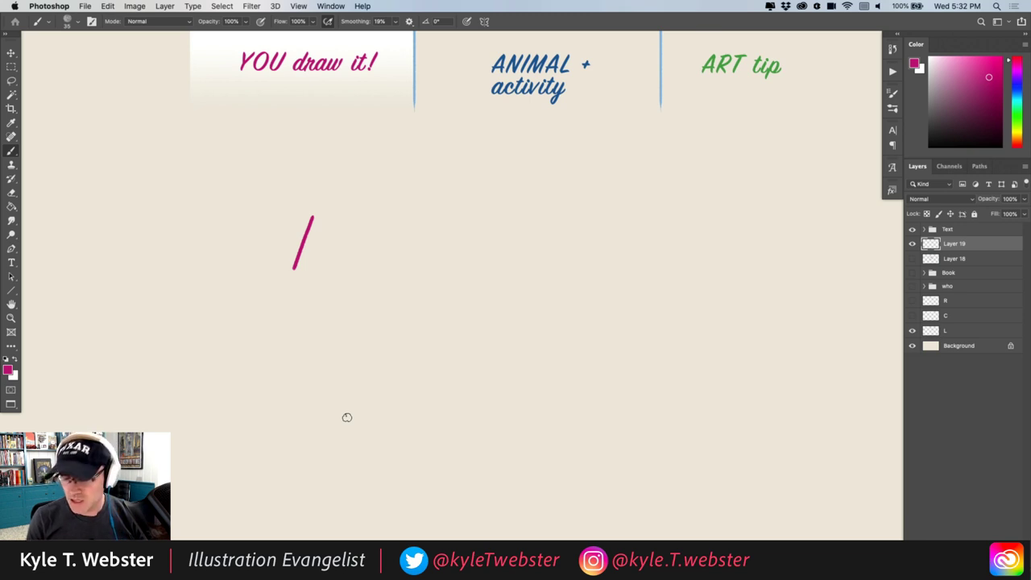
mouse_move(227, 225)
left_mouse_down()
mouse_move(206, 233)
mouse_move(220, 251)
left_mouse_up()
mouse_move(238, 315)
left_mouse_down()
mouse_move(207, 304)
mouse_move(186, 318)
left_mouse_up()
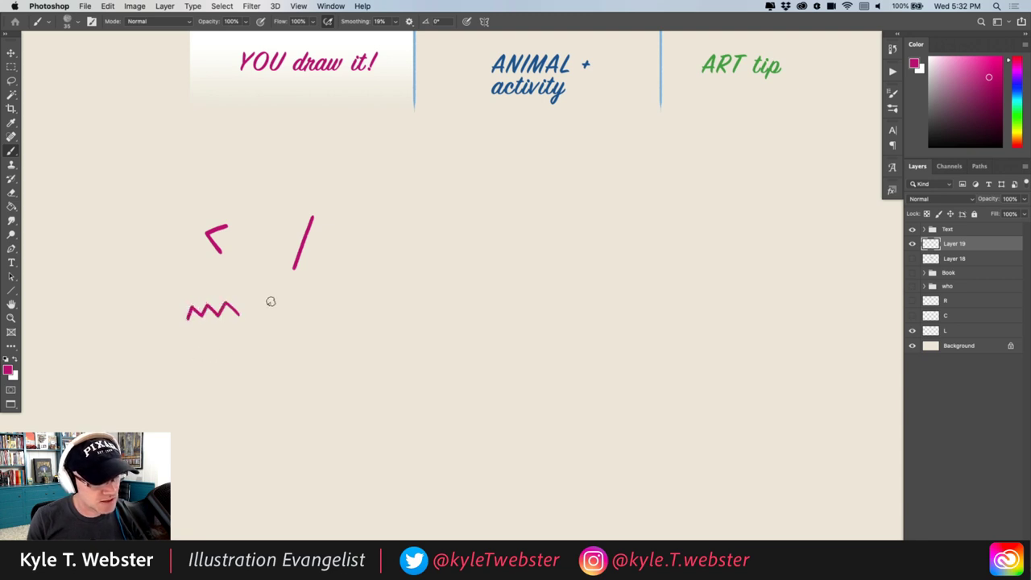
mouse_move(266, 294)
left_mouse_down()
mouse_move(272, 319)
mouse_move(258, 343)
left_mouse_up()
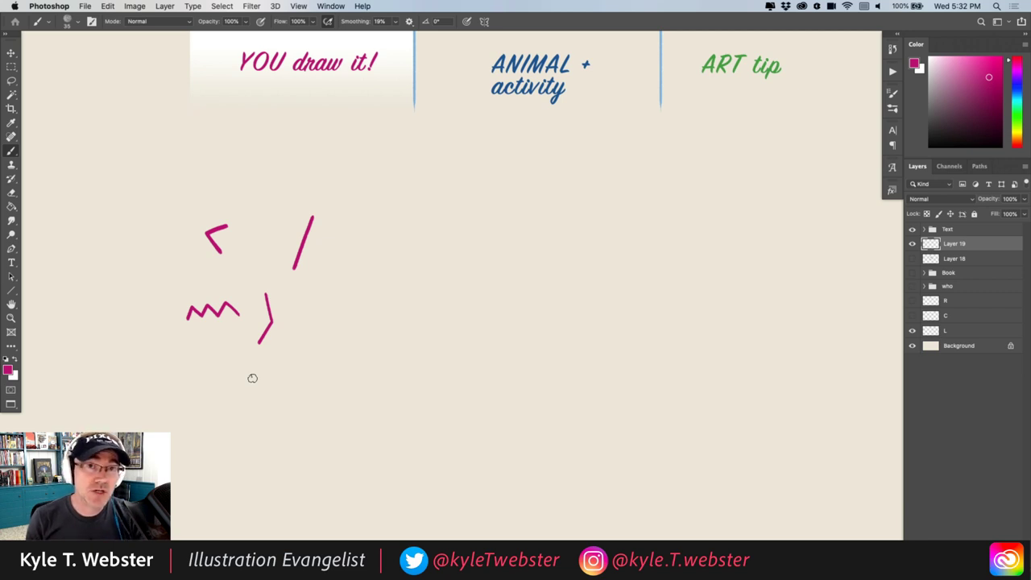
left_click_drag(337, 283, 339, 356)
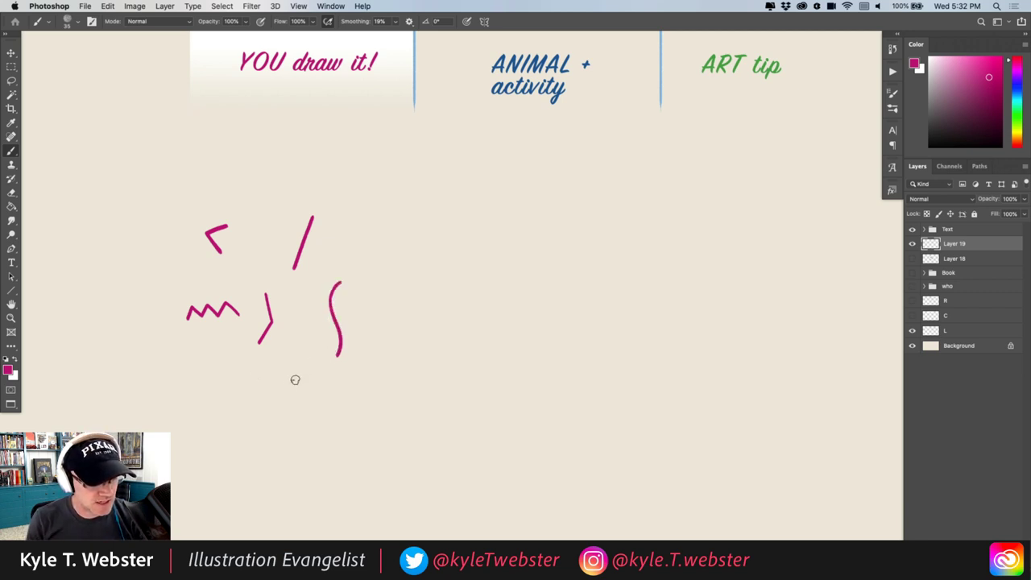
mouse_move(307, 387)
left_mouse_down()
mouse_move(276, 393)
mouse_move(299, 428)
left_mouse_up()
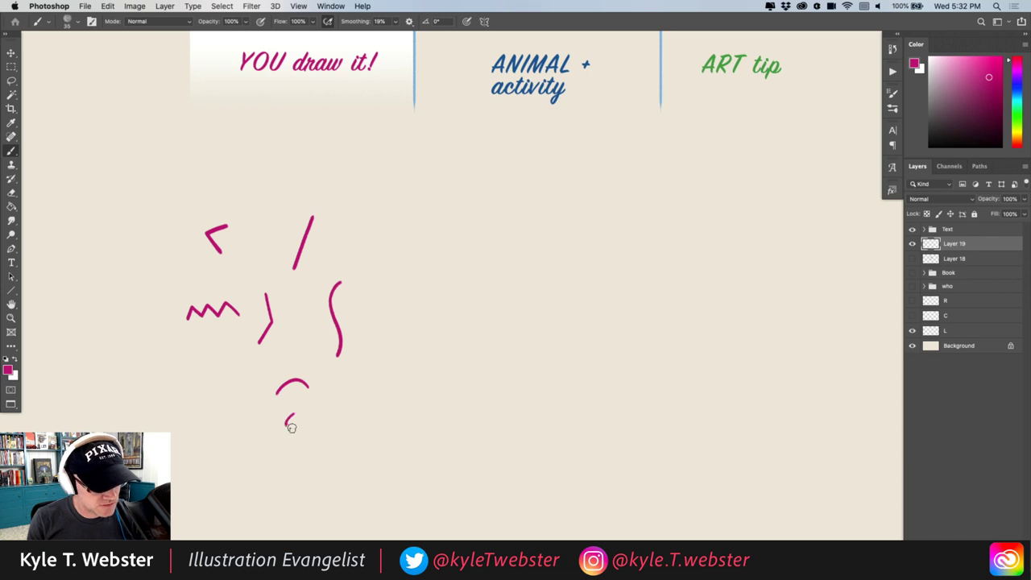
left_click_drag(237, 405, 240, 420)
left_click_drag(234, 371, 177, 370)
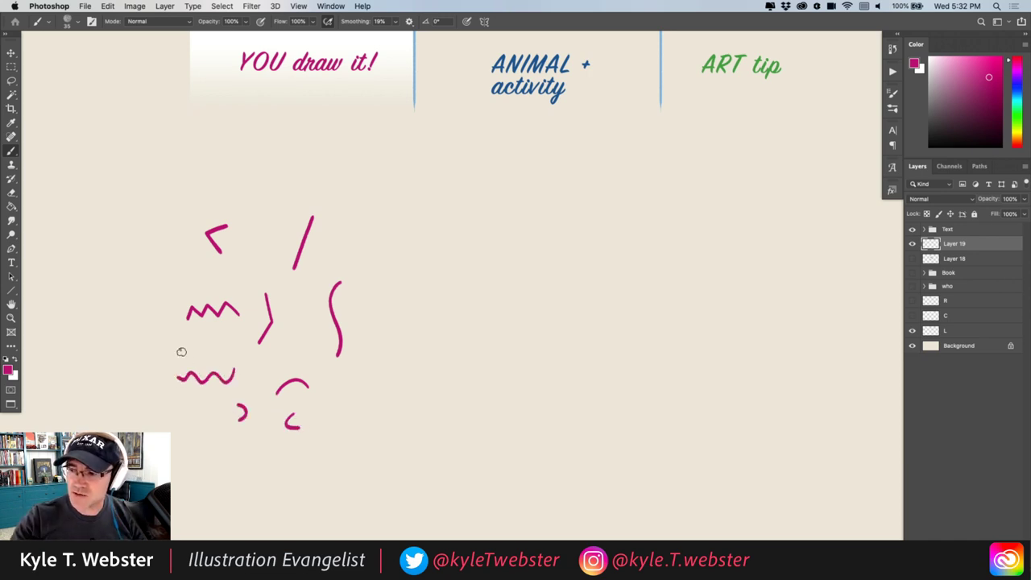
key("Delete")
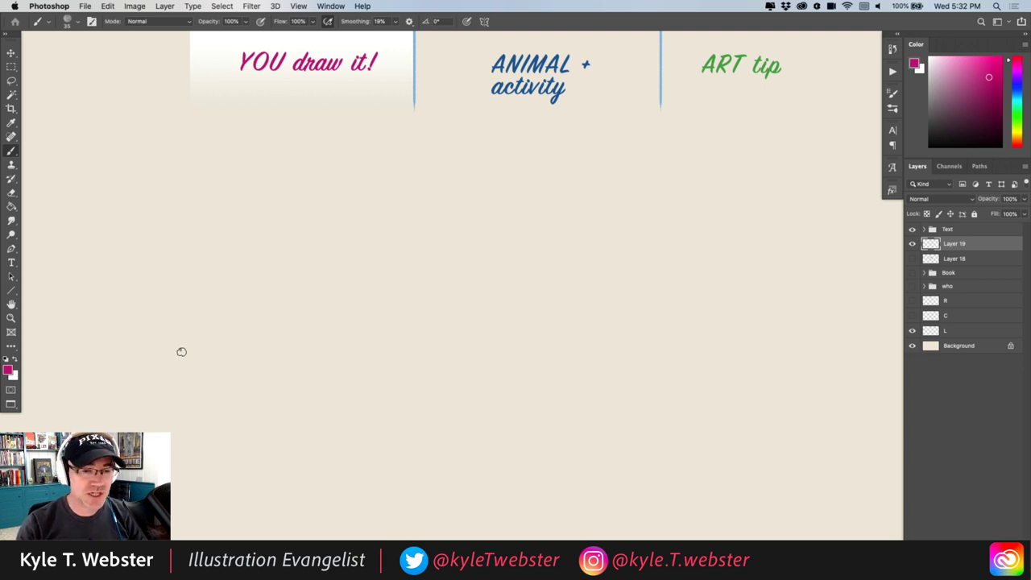
- Nudge the view left and draw one short horizontal magenta line at the canvas centre
left_click_drag(357, 293, 349, 294)
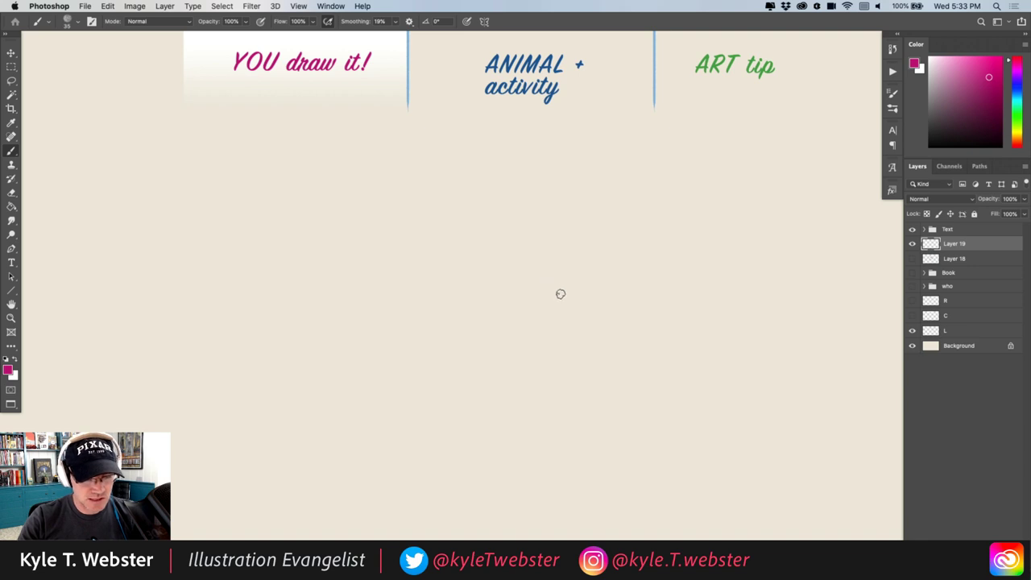
left_click_drag(559, 294, 524, 296)
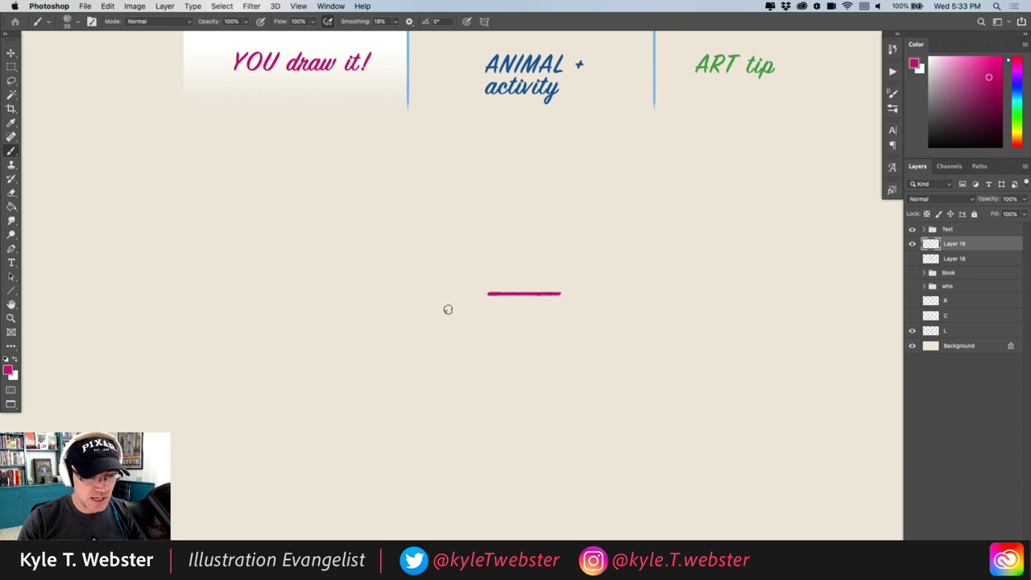
- Zoom in, add a parallel second handle line, a bristle stroke, and begin the foam curl
left_click(492, 305)
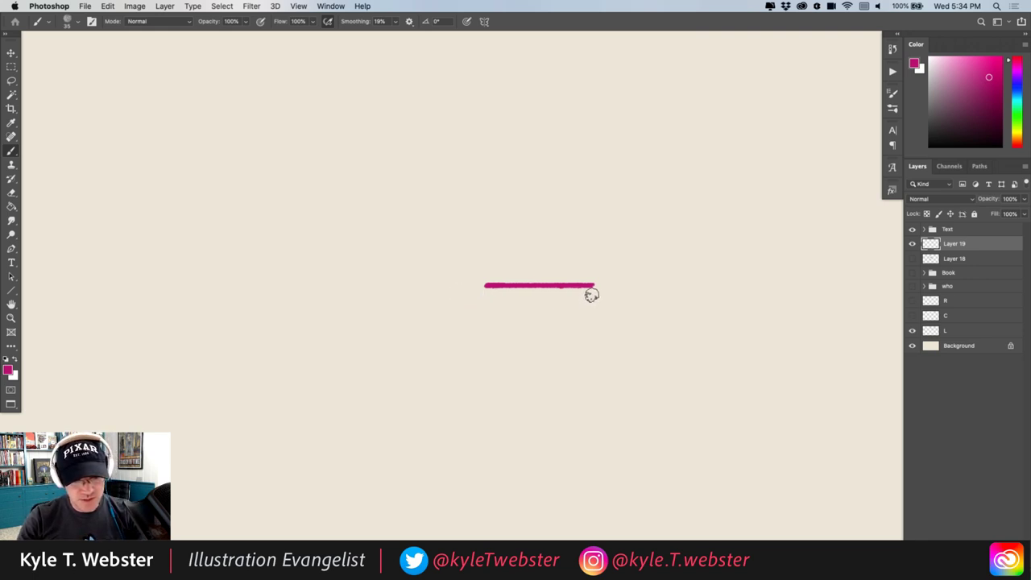
left_click_drag(591, 296, 461, 298)
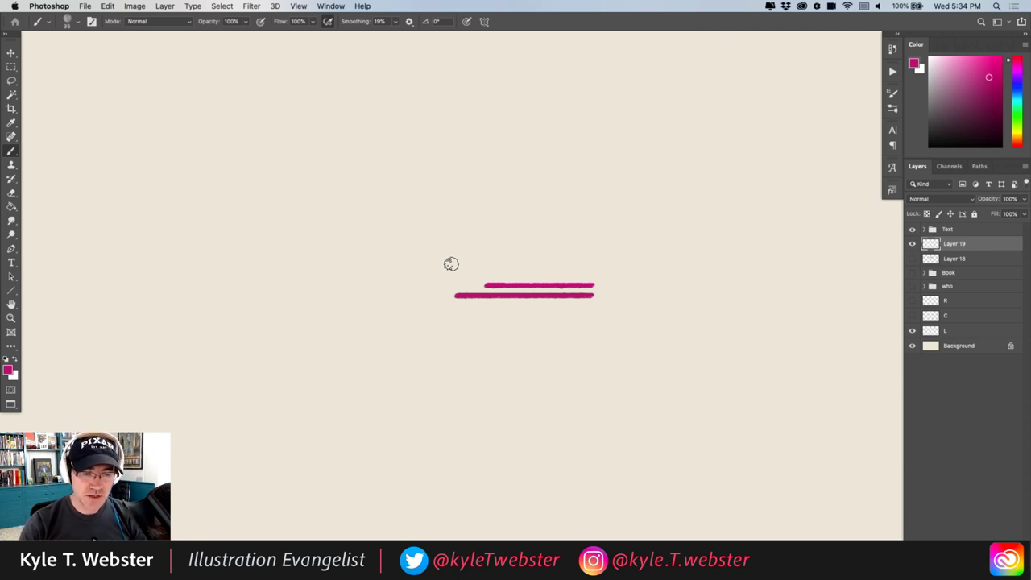
left_click_drag(408, 276, 394, 279)
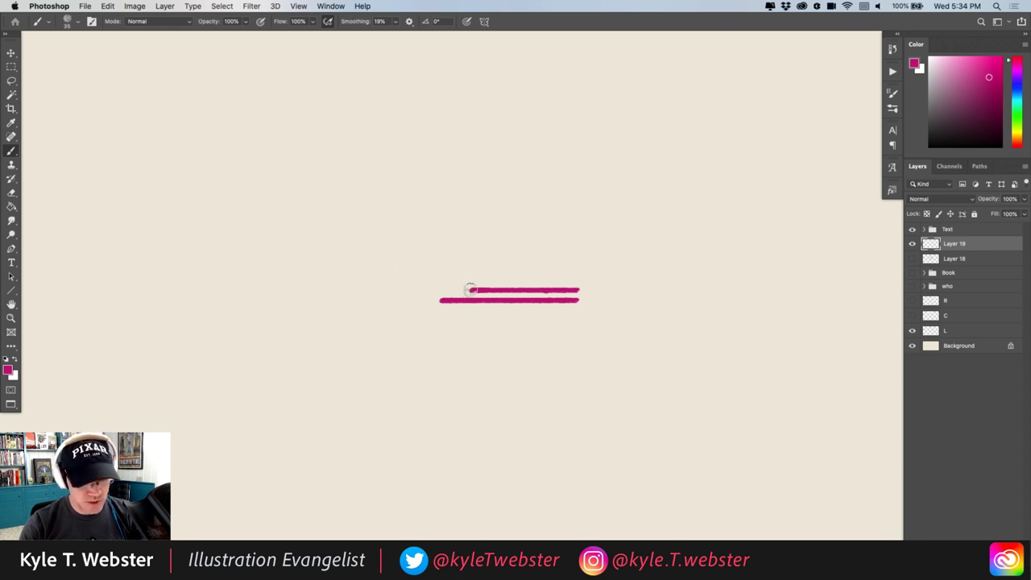
mouse_move(472, 291)
left_mouse_down()
mouse_move(471, 280)
mouse_move(440, 281)
left_mouse_up()
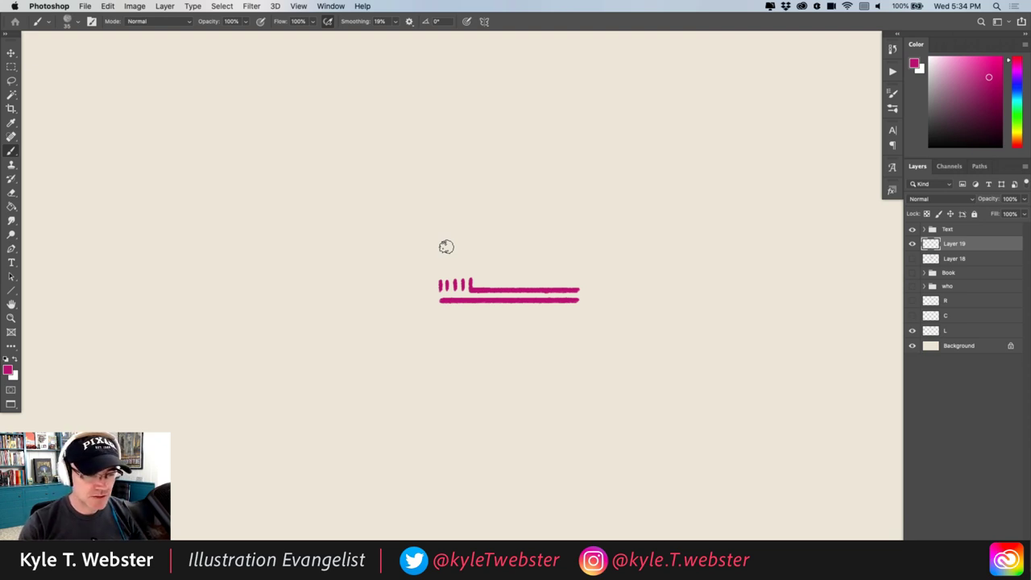
left_click_drag(387, 255, 394, 263)
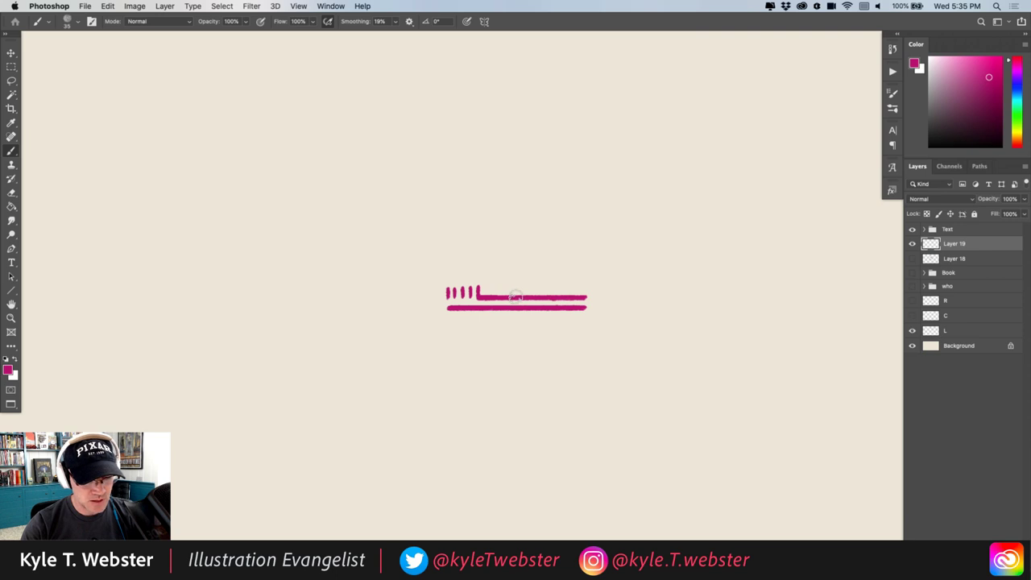
mouse_move(511, 297)
left_mouse_down()
mouse_move(505, 260)
mouse_move(496, 267)
mouse_move(499, 243)
mouse_move(479, 237)
mouse_move(467, 252)
mouse_move(461, 234)
mouse_move(433, 255)
mouse_move(428, 246)
mouse_move(435, 258)
mouse_move(423, 249)
mouse_move(405, 272)
mouse_move(421, 291)
mouse_move(430, 279)
mouse_move(418, 276)
mouse_move(406, 299)
mouse_move(430, 314)
mouse_move(423, 333)
mouse_move(438, 343)
mouse_move(455, 331)
mouse_move(456, 347)
mouse_move(474, 346)
mouse_move(480, 327)
mouse_move(488, 341)
mouse_move(510, 311)
left_mouse_up()
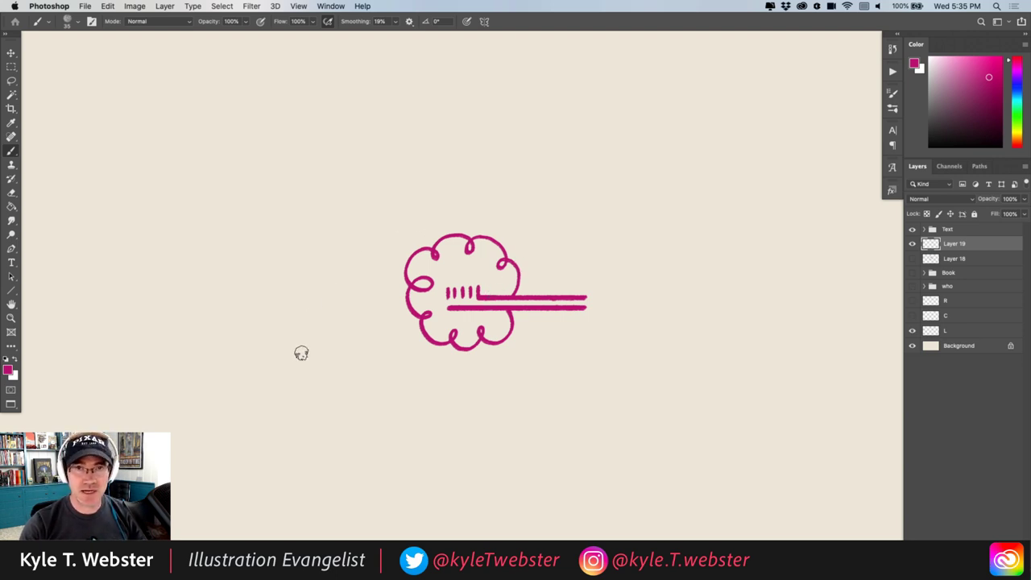
- Cap the handle's right end and add three vertical finger strokes beside it
left_click_drag(423, 224, 346, 212)
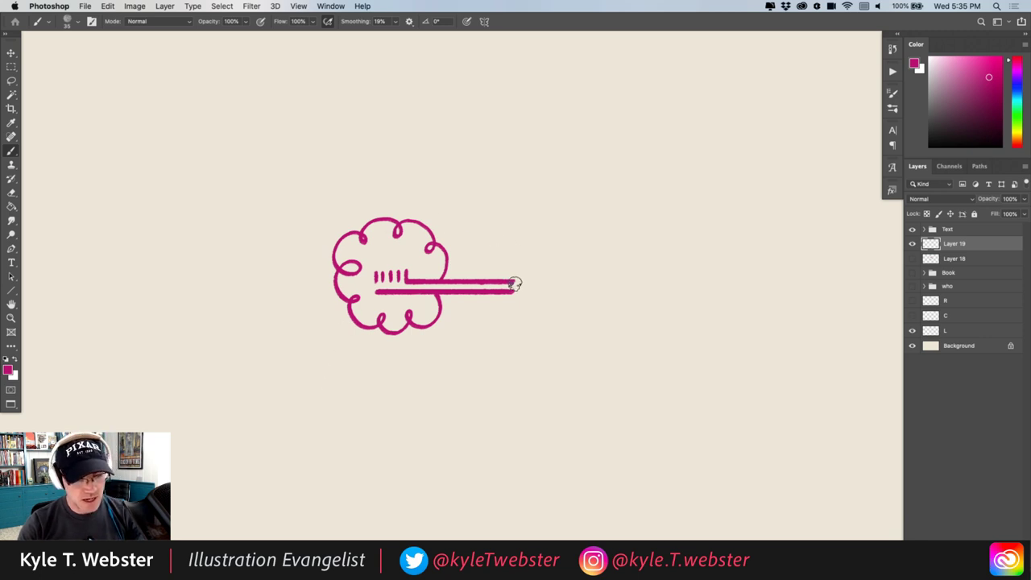
left_click_drag(513, 272, 513, 299)
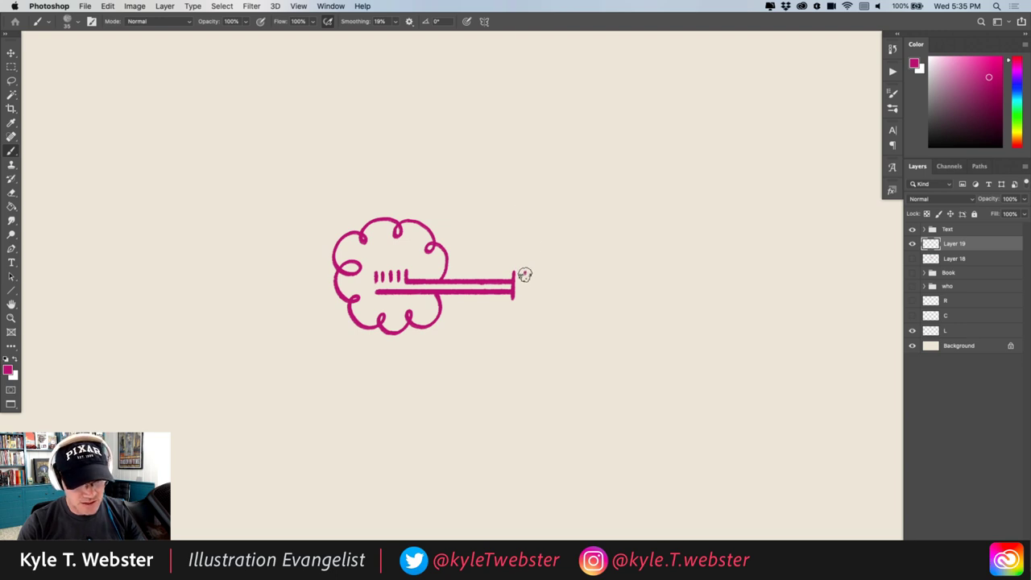
left_click_drag(524, 272, 524, 299)
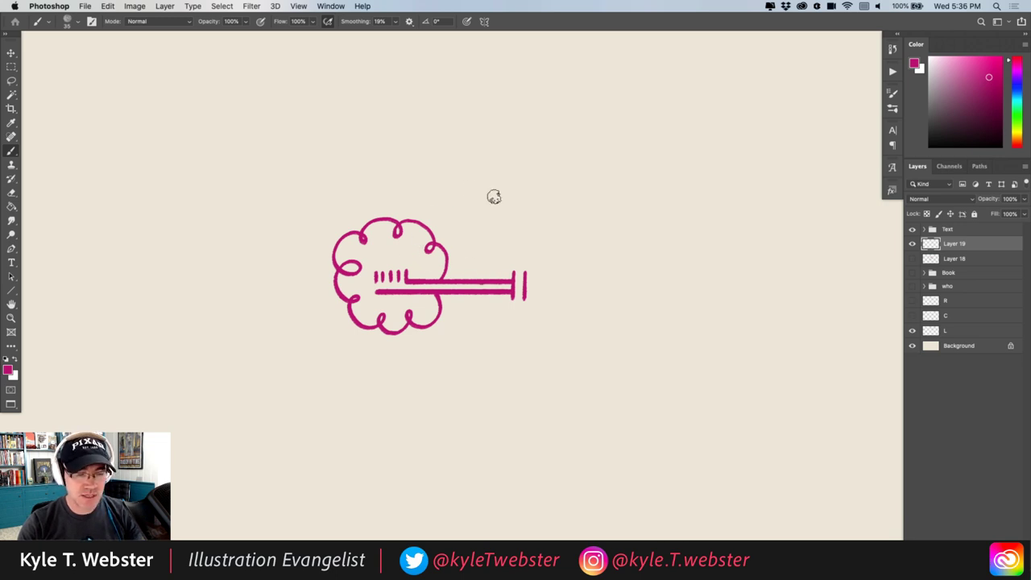
mouse_move(537, 273)
left_mouse_down()
mouse_move(536, 300)
mouse_move(548, 279)
mouse_move(549, 300)
left_mouse_up()
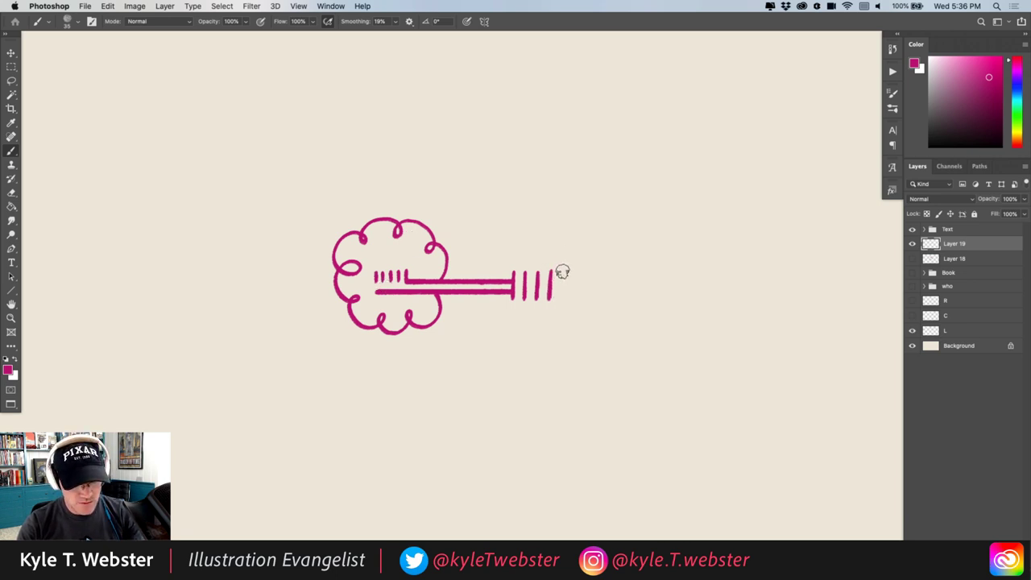
left_click_drag(562, 271, 561, 300)
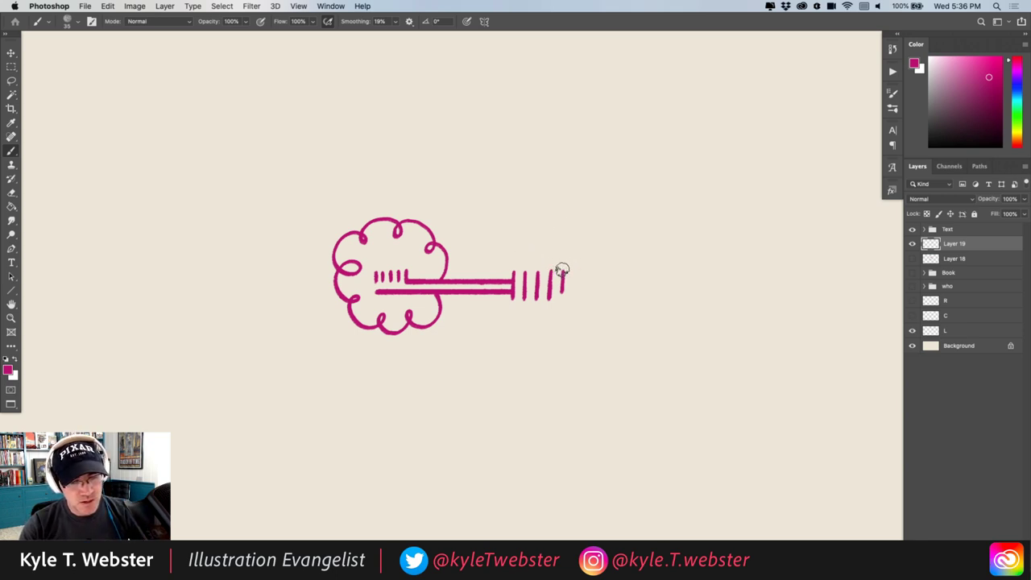
- Outline the fist's top and underside over the fingers and loop a thumb below the handle
mouse_move(561, 267)
left_mouse_down()
mouse_move(530, 256)
mouse_move(513, 277)
left_mouse_up()
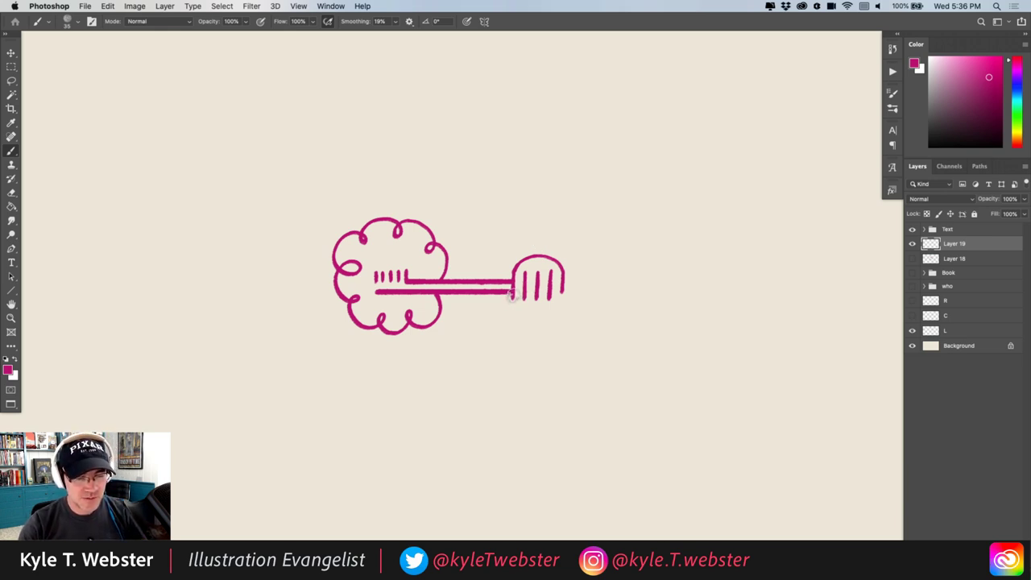
mouse_move(509, 295)
left_mouse_down()
mouse_move(522, 305)
mouse_move(559, 300)
mouse_move(570, 263)
left_mouse_up()
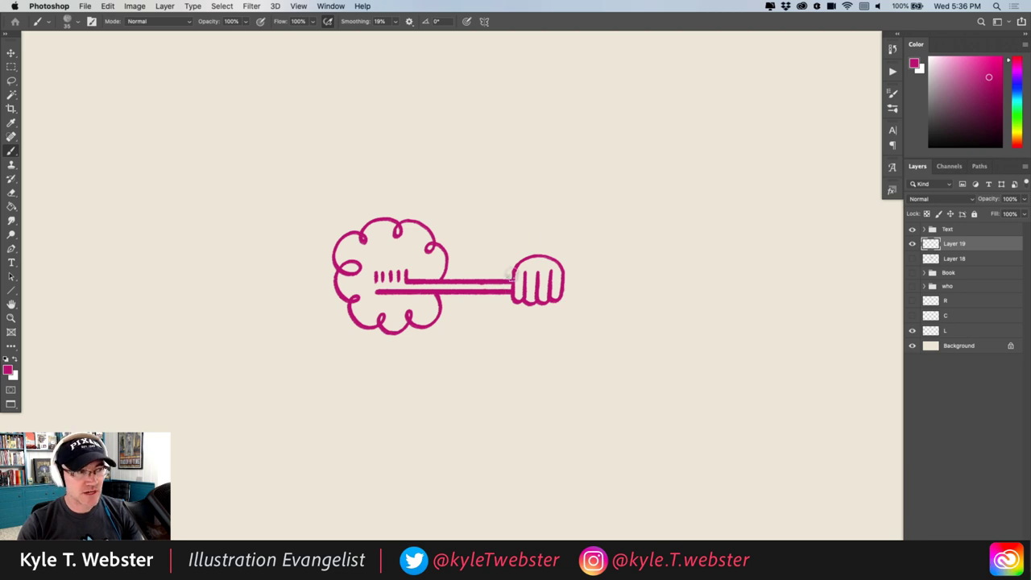
left_click_drag(497, 295, 500, 305)
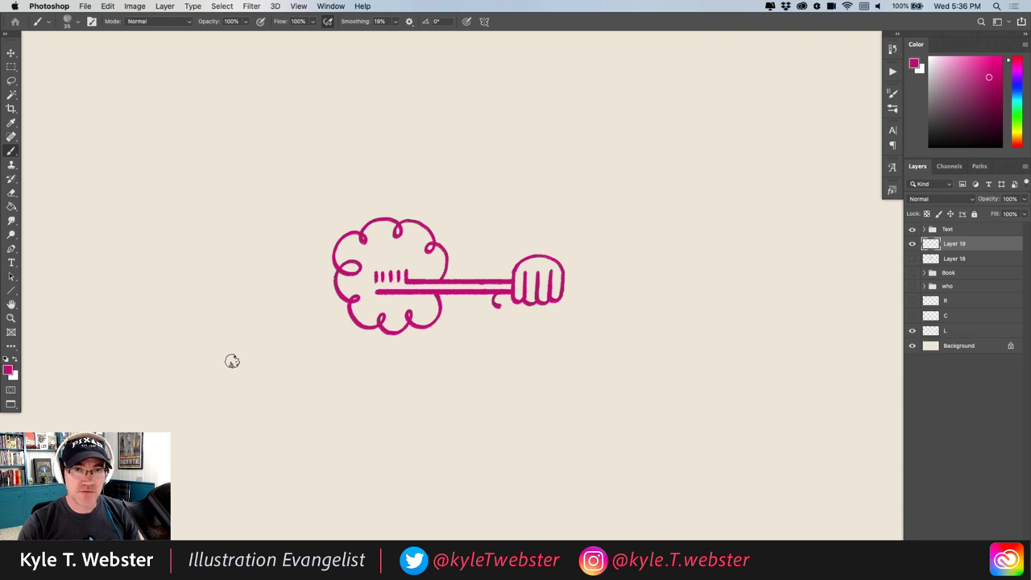
left_click_drag(486, 292, 522, 323)
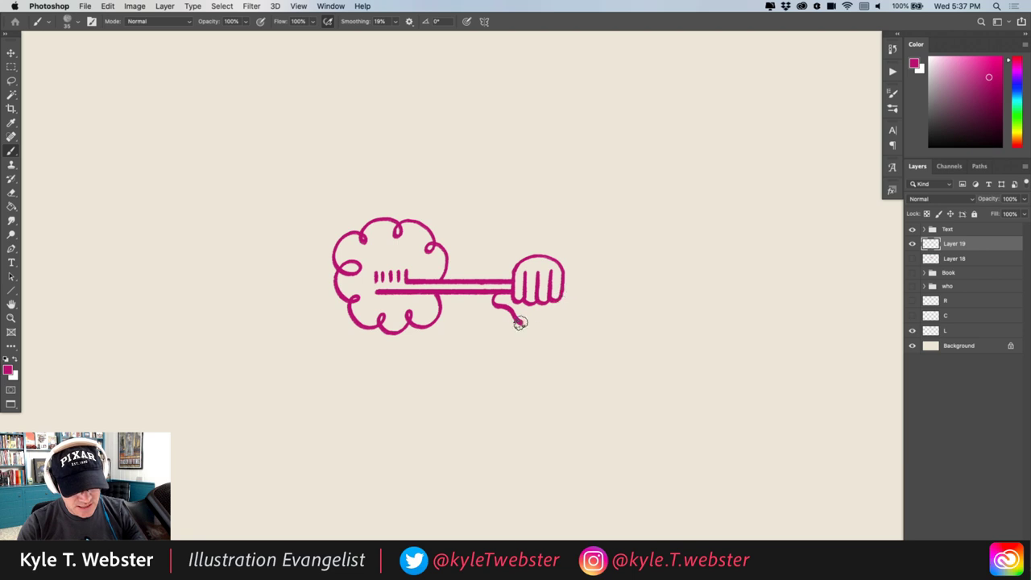
mouse_move(520, 322)
left_mouse_down()
mouse_move(559, 315)
mouse_move(563, 279)
left_mouse_up()
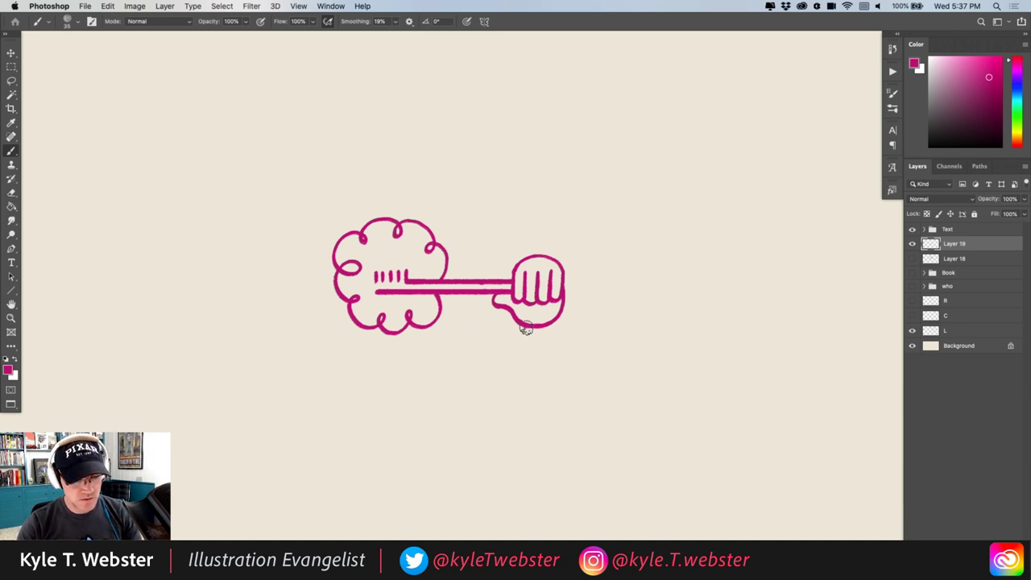
- Draw two long arm lines descending from the hand
left_click_drag(525, 325, 519, 423)
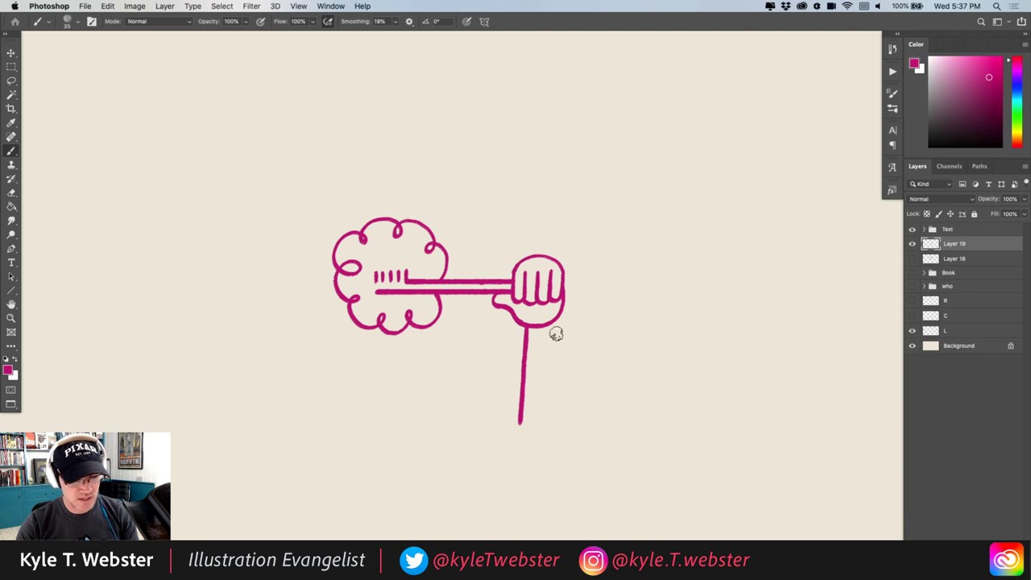
left_click_drag(552, 324, 569, 427)
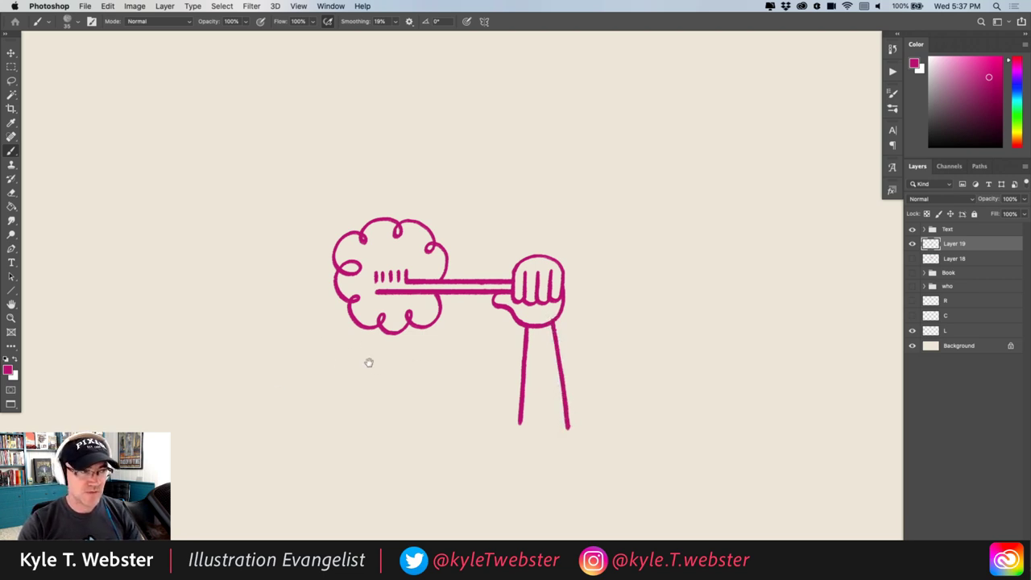
left_click_drag(368, 361, 412, 360)
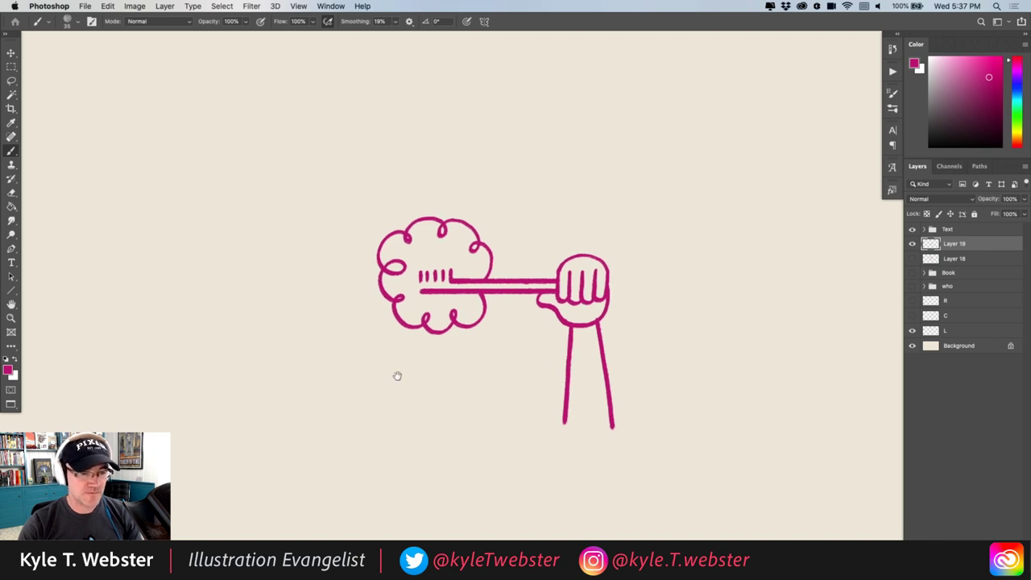
- Zoom out, draw slanting right and left shoulder lines, and the face's right edge above the foam
key("super+minus")
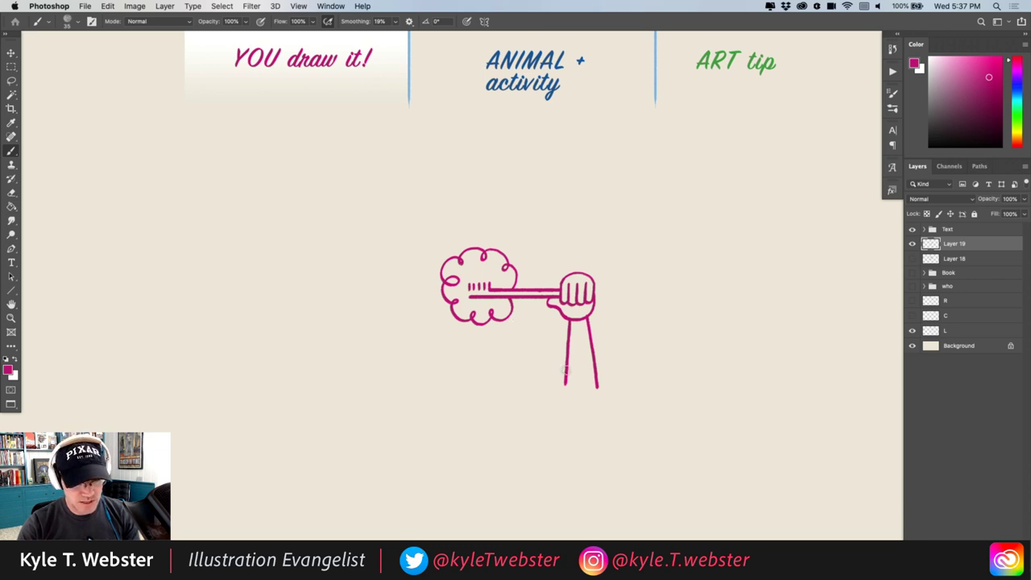
left_click_drag(558, 367, 517, 328)
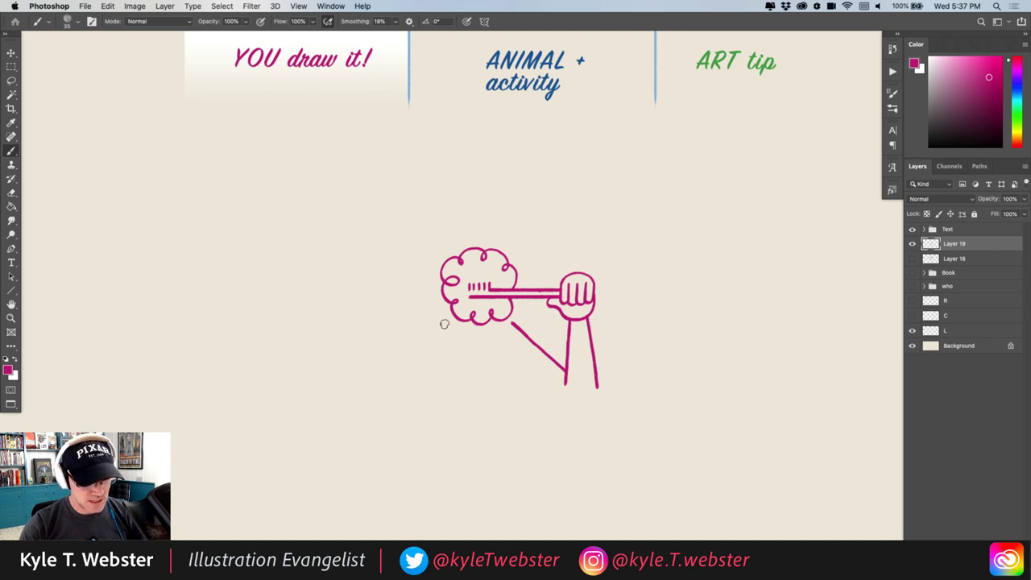
left_click_drag(446, 322, 407, 371)
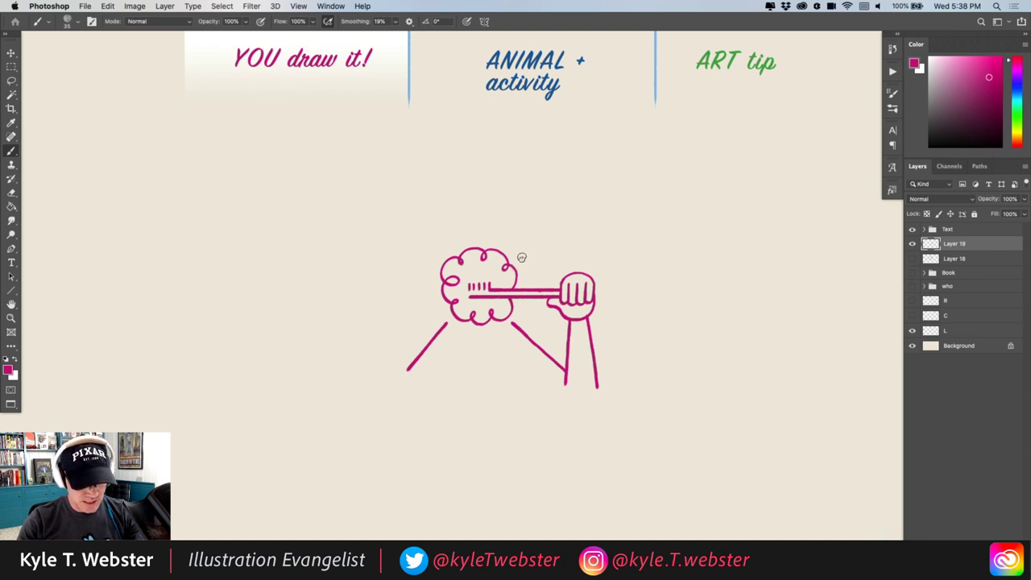
left_click_drag(522, 255, 522, 235)
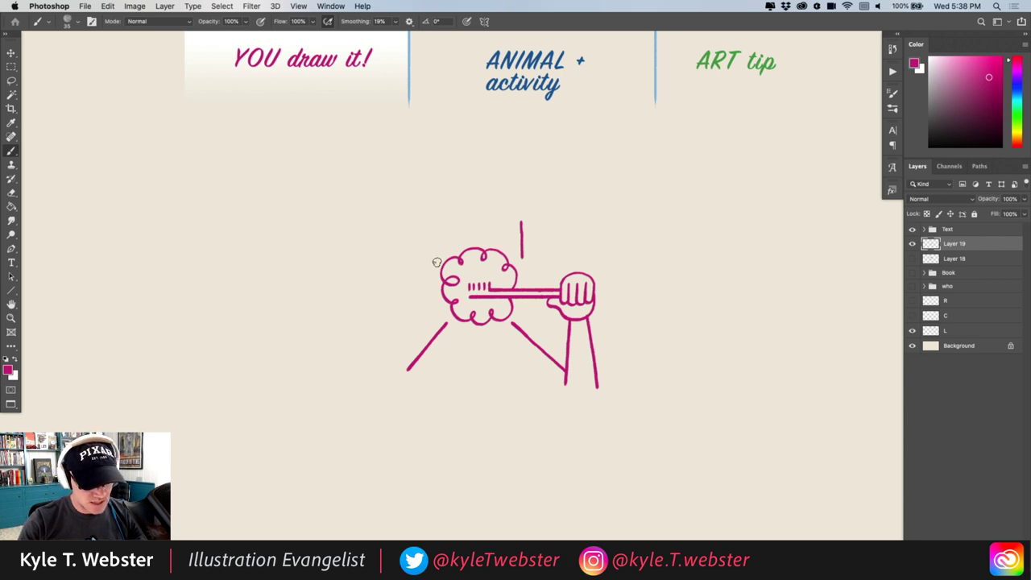
- Draw a vertical left face edge above the foam, then recentre the view
left_click_drag(436, 261, 436, 229)
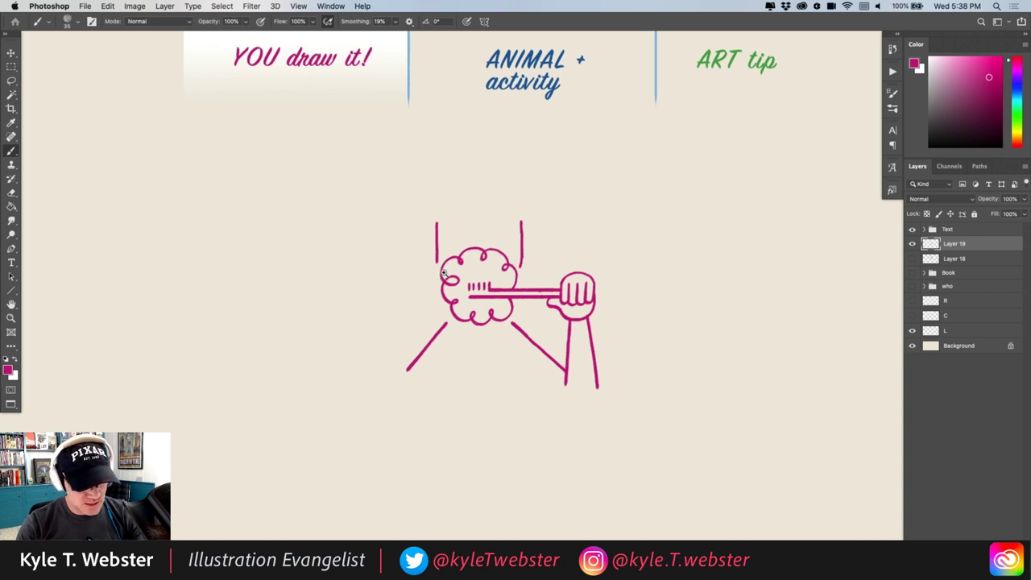
scroll(447, 277, "up", 2)
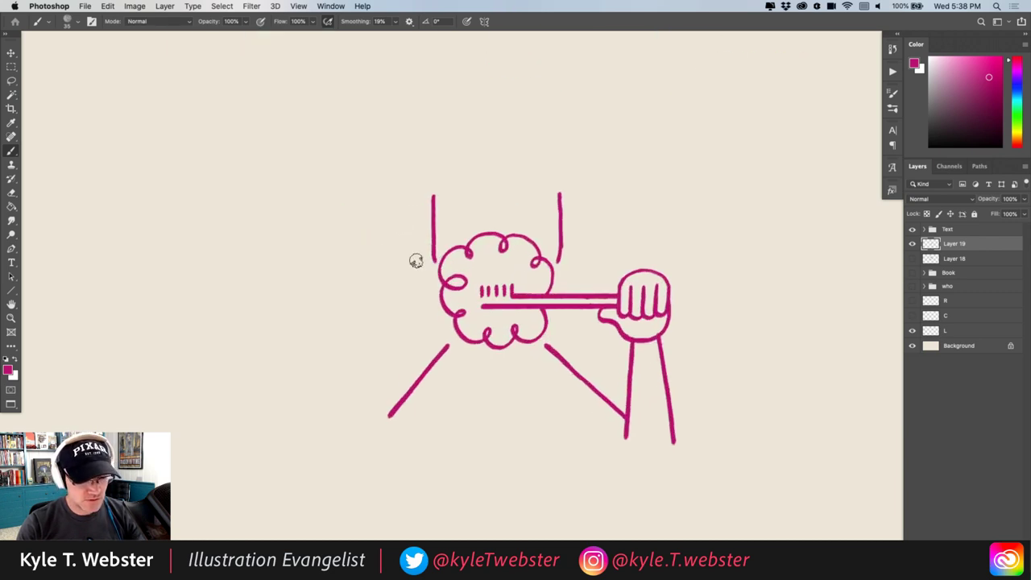
scroll(411, 325, "down", 2)
left_click_drag(385, 344, 396, 348)
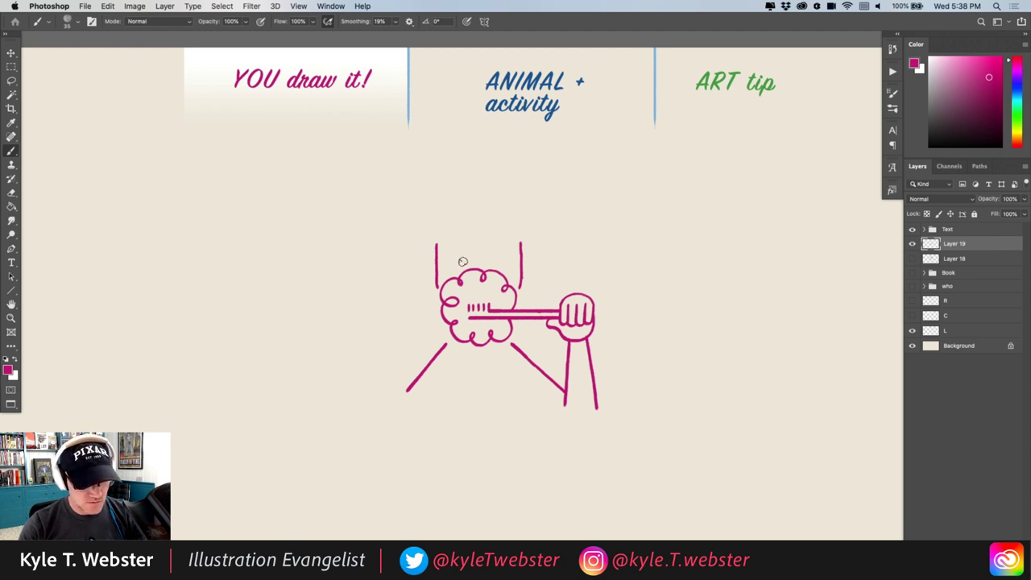
- Draw round eyes above the foam and dot a pupil into each
mouse_move(501, 250)
left_mouse_down()
mouse_move(488, 262)
mouse_move(502, 268)
mouse_move(498, 249)
mouse_move(461, 251)
mouse_move(449, 254)
mouse_move(452, 269)
mouse_move(466, 258)
left_mouse_up()
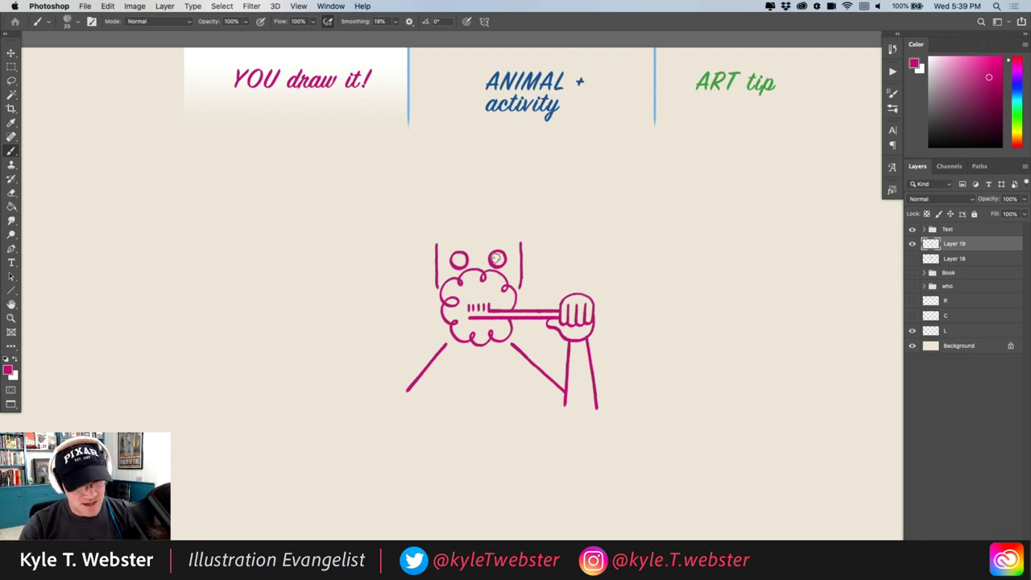
left_click_drag(498, 257, 496, 258)
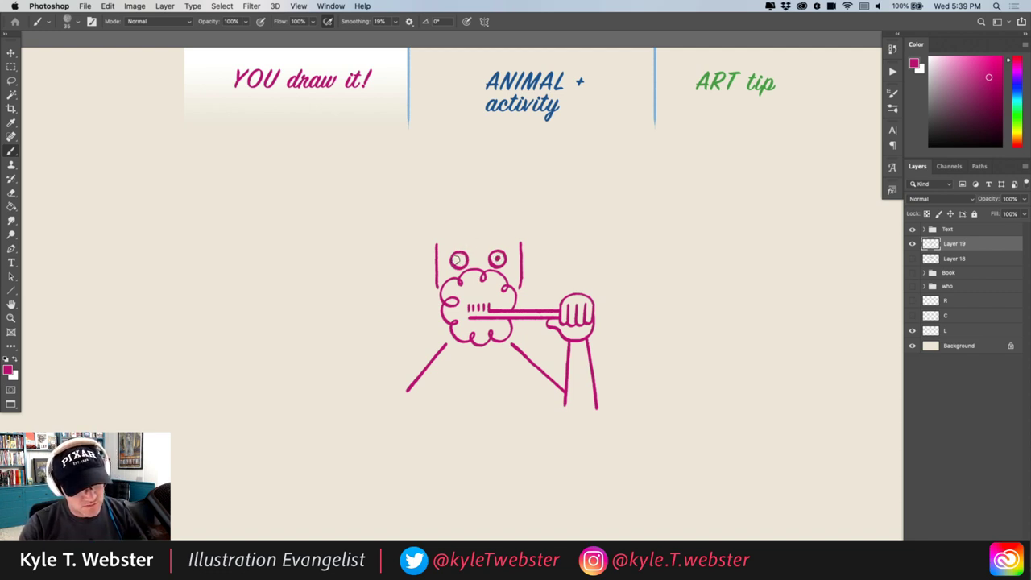
left_click(458, 259)
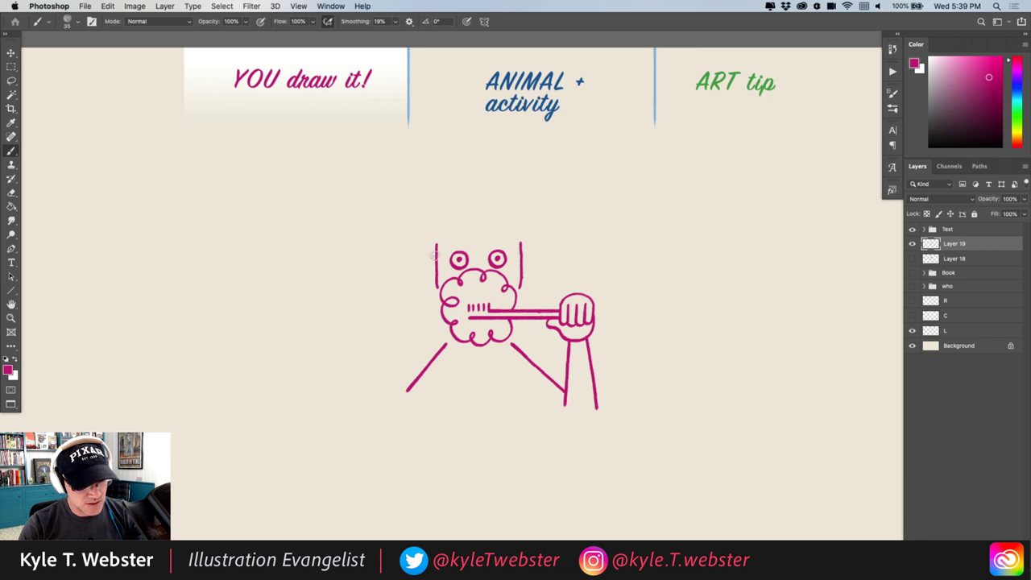
- Draw curved left and right ears, then a slanted line across the top of the head
mouse_move(433, 253)
left_mouse_down()
mouse_move(421, 262)
mouse_move(436, 277)
left_mouse_up()
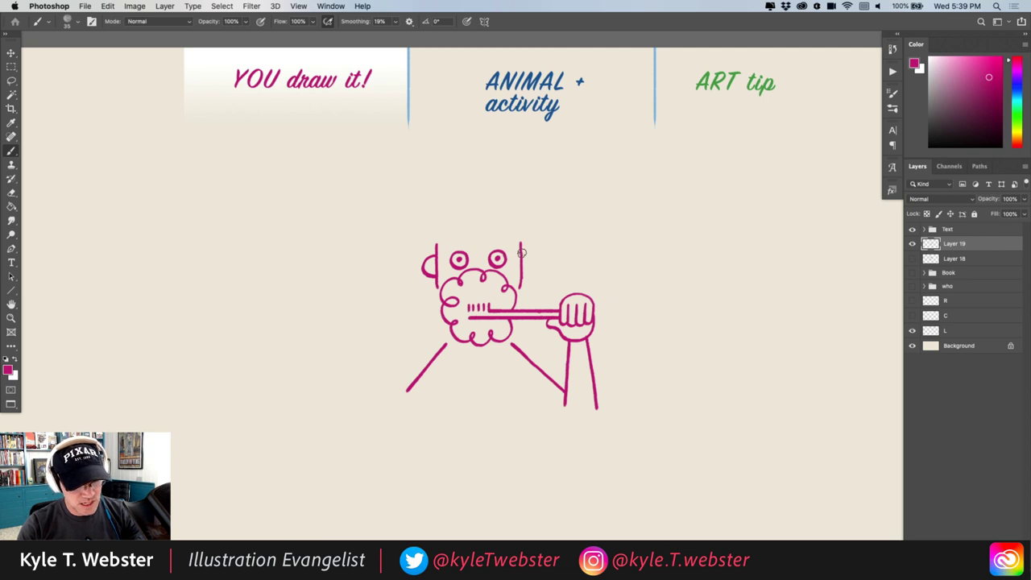
left_click_drag(532, 256, 524, 274)
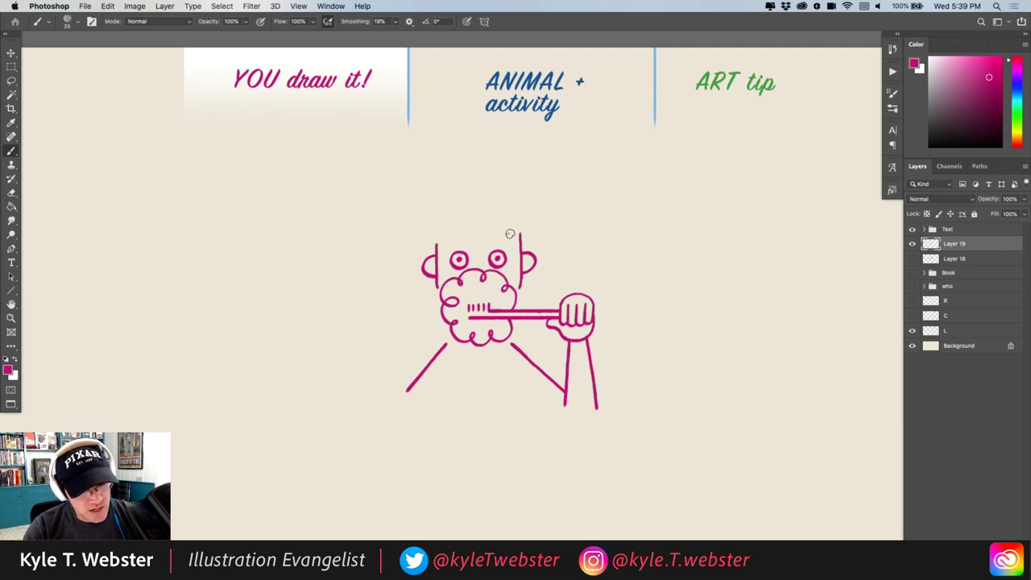
left_click_drag(519, 232, 435, 244)
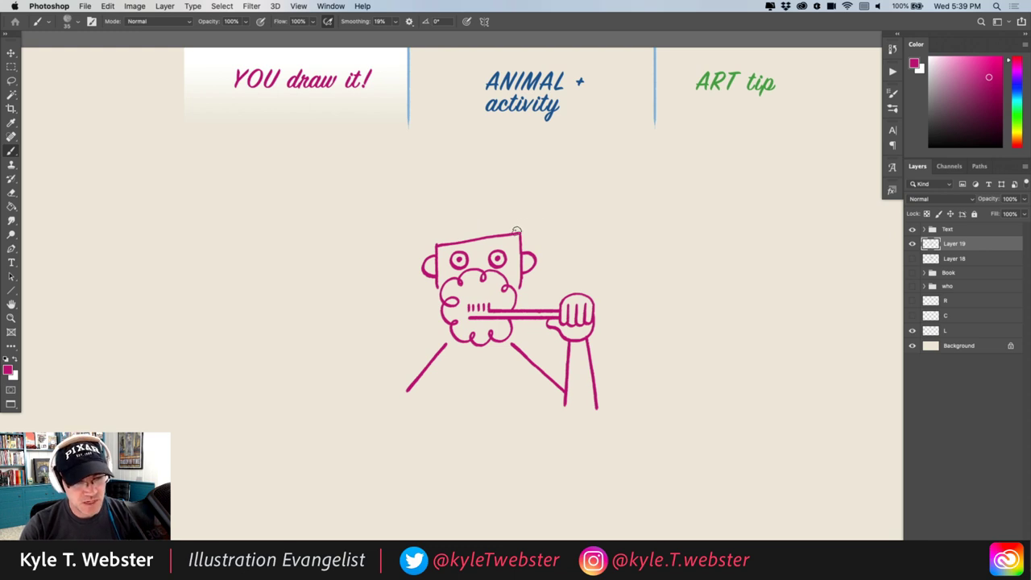
- Draw the cap's pointed brim to the right, its rounded dome, and a panel seam
mouse_move(522, 232)
left_mouse_down()
mouse_move(571, 222)
mouse_move(519, 234)
mouse_move(572, 225)
left_mouse_up()
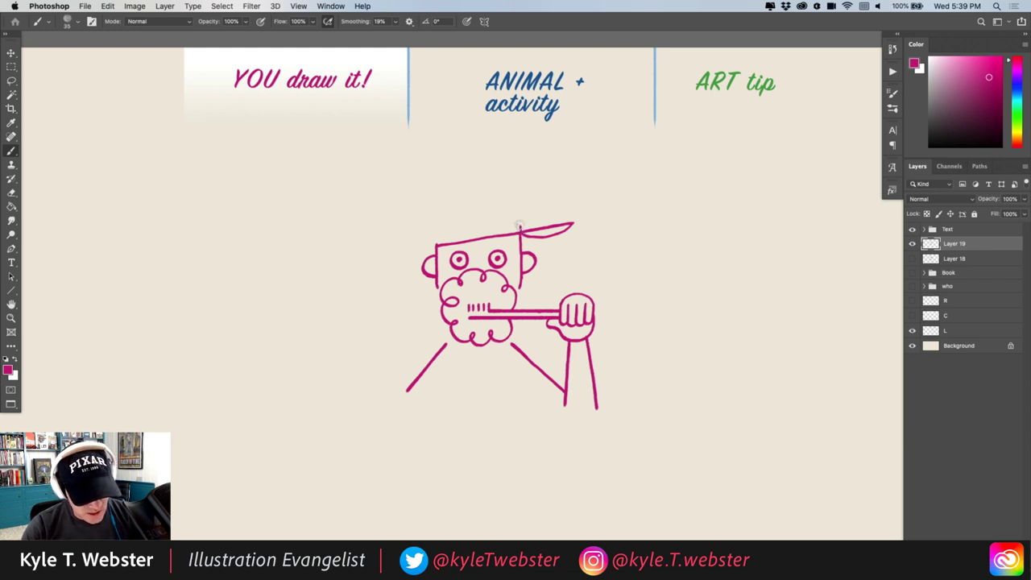
mouse_move(519, 228)
left_mouse_down()
mouse_move(500, 197)
mouse_move(457, 198)
mouse_move(435, 246)
left_mouse_up()
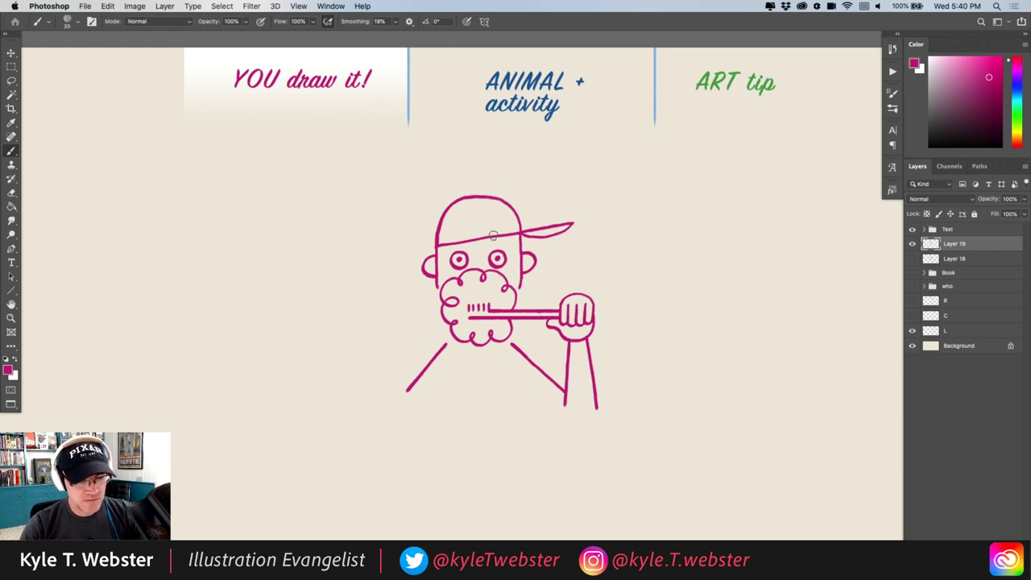
left_click_drag(494, 234, 475, 195)
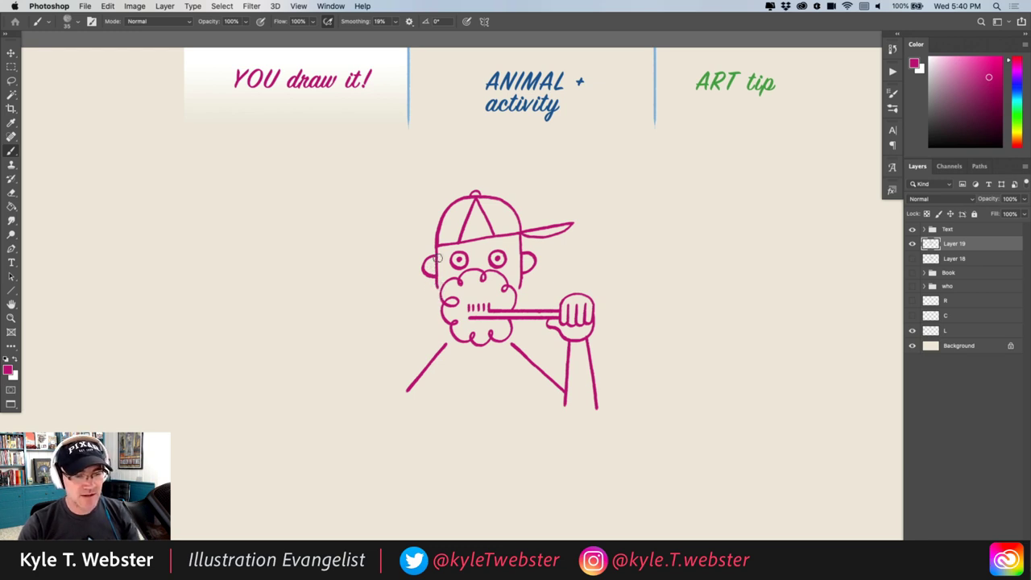
- Brush a small hair curl peeking out under the cap's brim
scroll(456, 258, "up", 1)
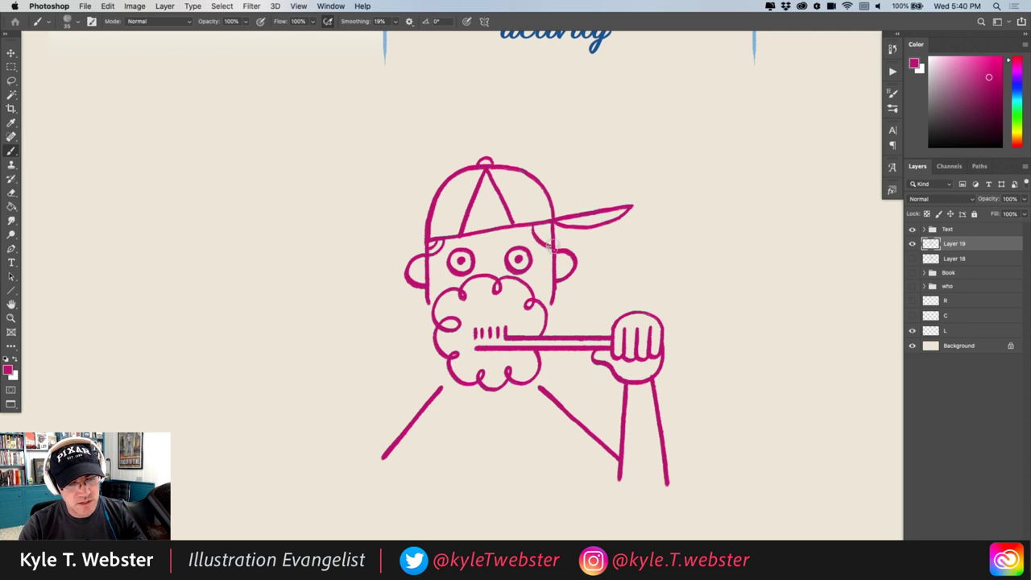
left_click_drag(538, 225, 553, 240)
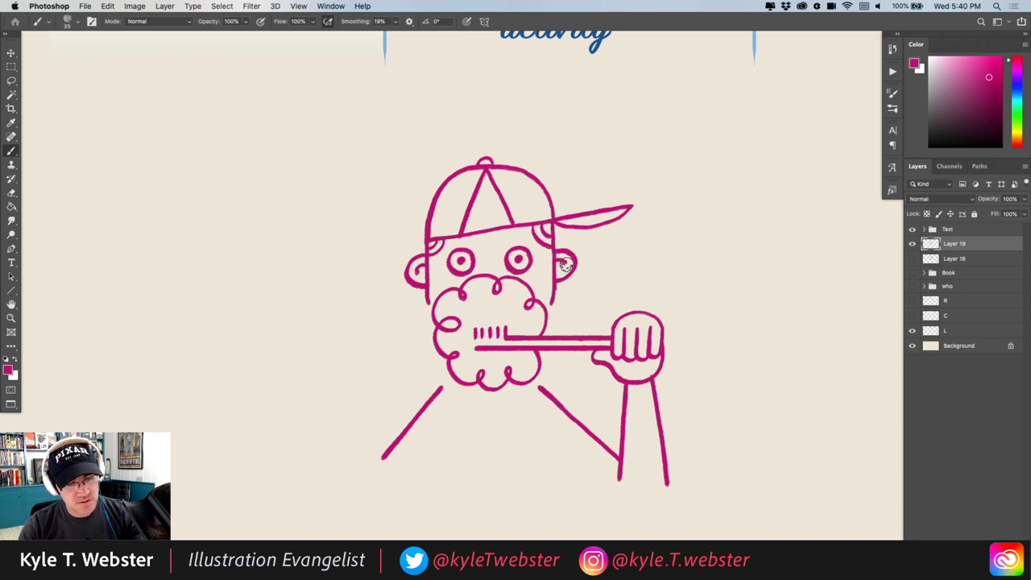
left_click(409, 401, "alt+super")
left_click(440, 349, "super")
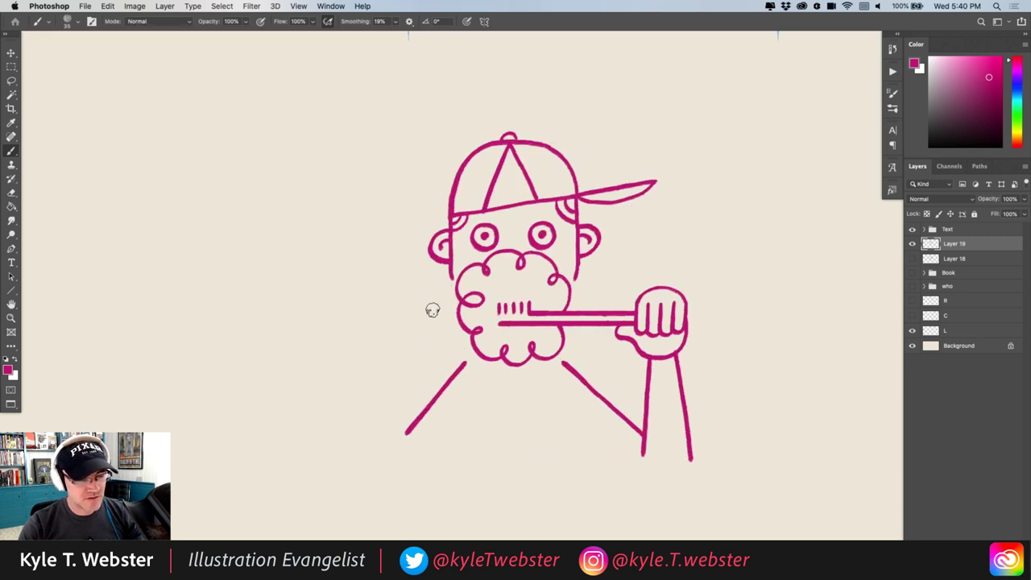
- Add small foam bubbles left and right of the mouth, plus a tiny foam speck
mouse_move(445, 304)
left_mouse_down()
mouse_move(435, 299)
mouse_move(432, 318)
mouse_move(448, 319)
mouse_move(428, 287)
left_mouse_up()
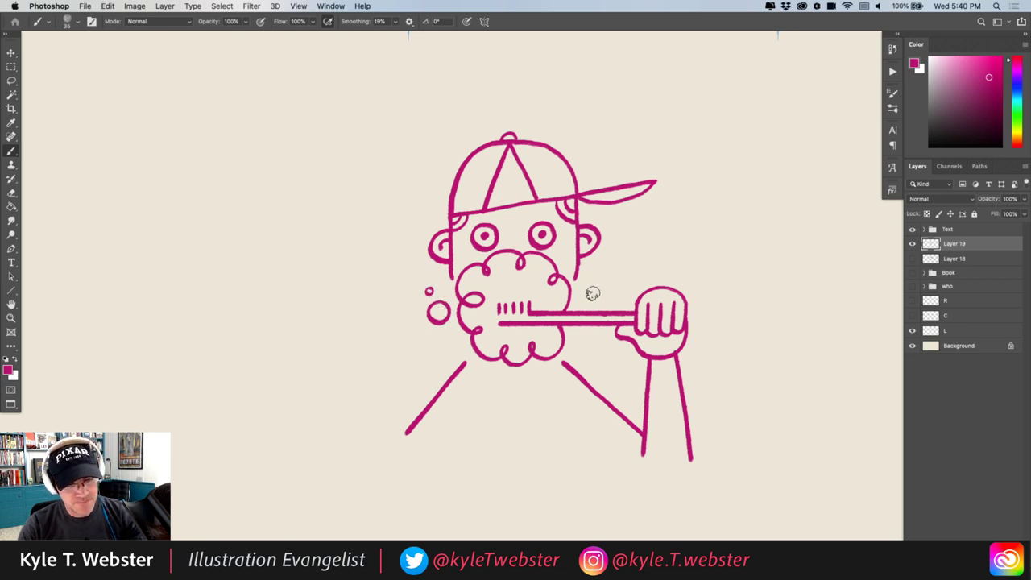
left_click_drag(596, 293, 595, 290)
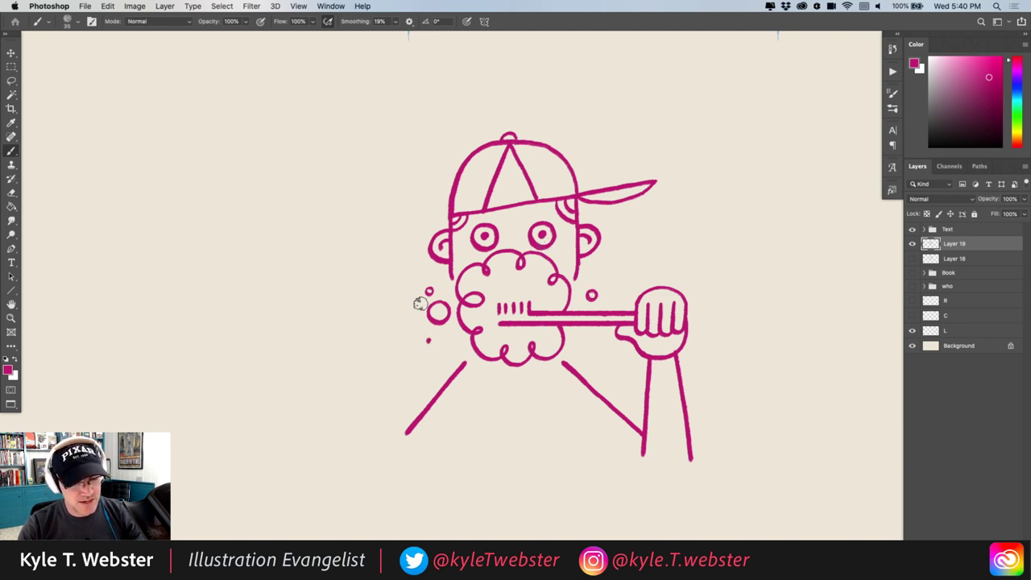
left_click(588, 273)
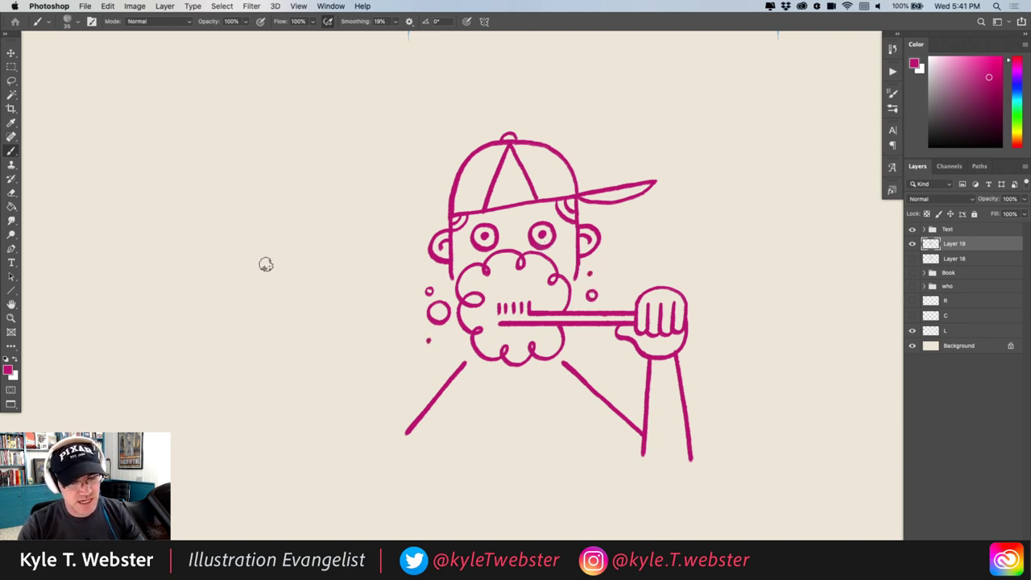
- Brush short radiating motion dashes left of, above and right of the kid's head
left_click_drag(421, 320, 403, 343)
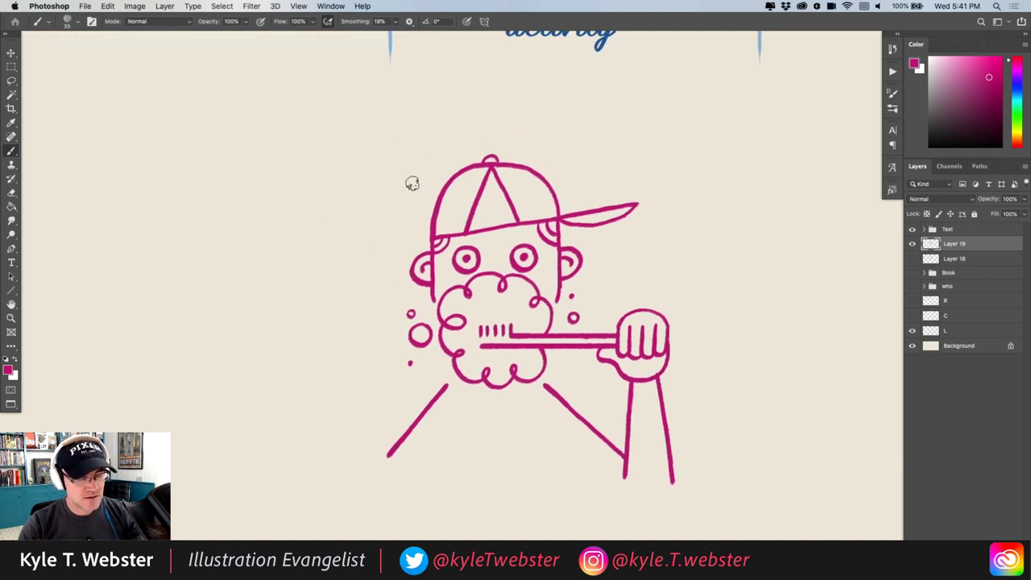
left_click_drag(412, 183, 394, 169)
left_click_drag(397, 210, 380, 210)
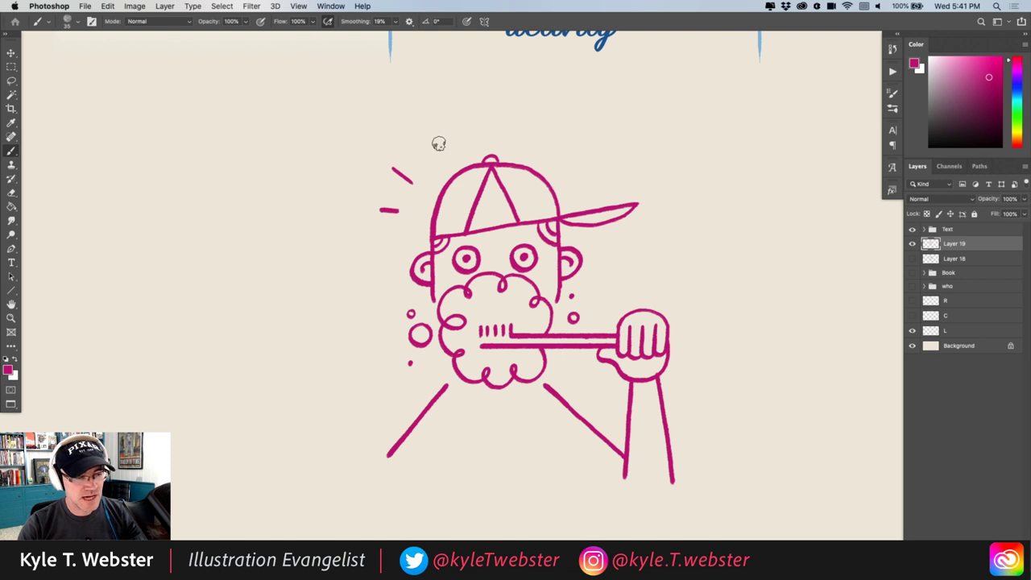
left_click_drag(439, 147, 431, 135)
mouse_move(533, 119)
left_mouse_down()
mouse_move(530, 134)
mouse_move(568, 150)
left_mouse_up()
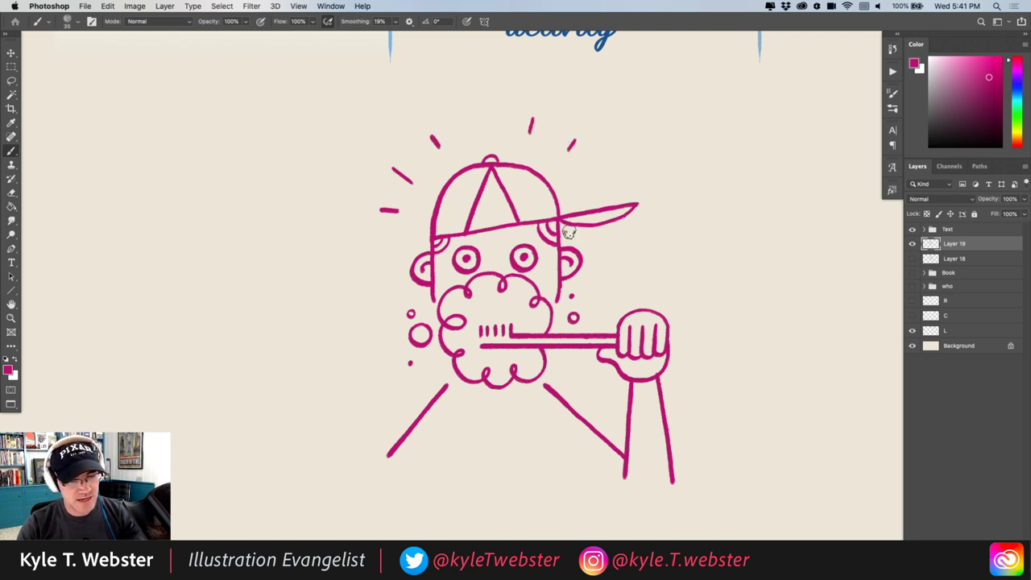
mouse_move(611, 257)
left_mouse_down()
mouse_move(622, 252)
mouse_move(632, 272)
left_mouse_up()
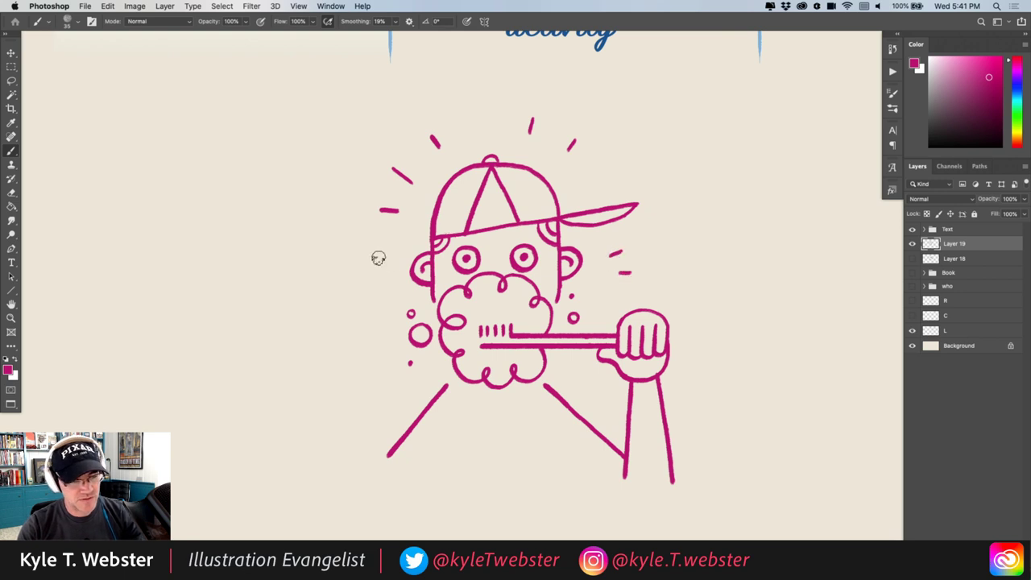
mouse_move(373, 261)
left_mouse_down()
mouse_move(385, 261)
mouse_move(372, 288)
left_mouse_up()
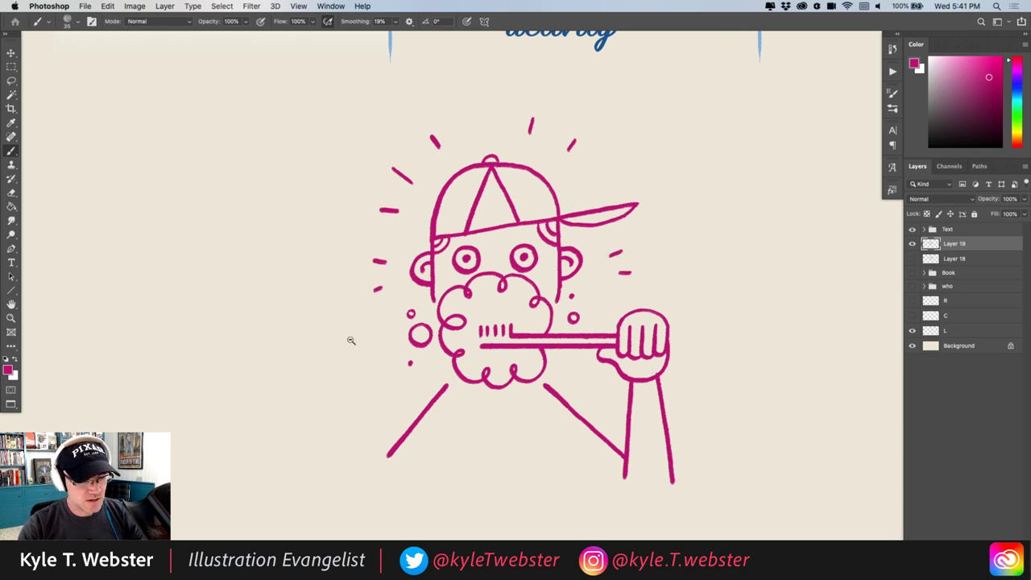
key("super+minus")
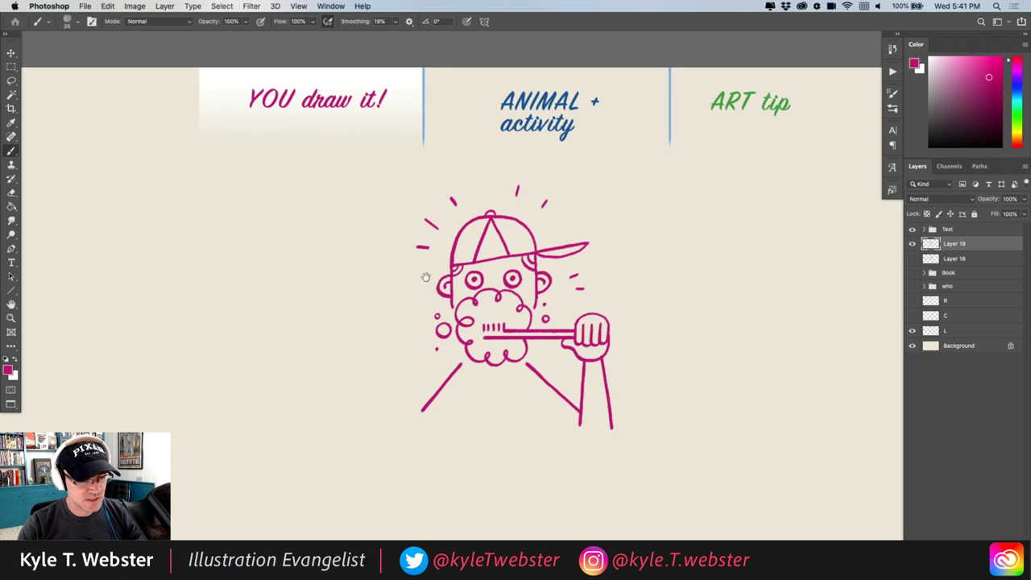
- Add another motion dash left of the ear and extend the body line below the raised arm
key("super+plus")
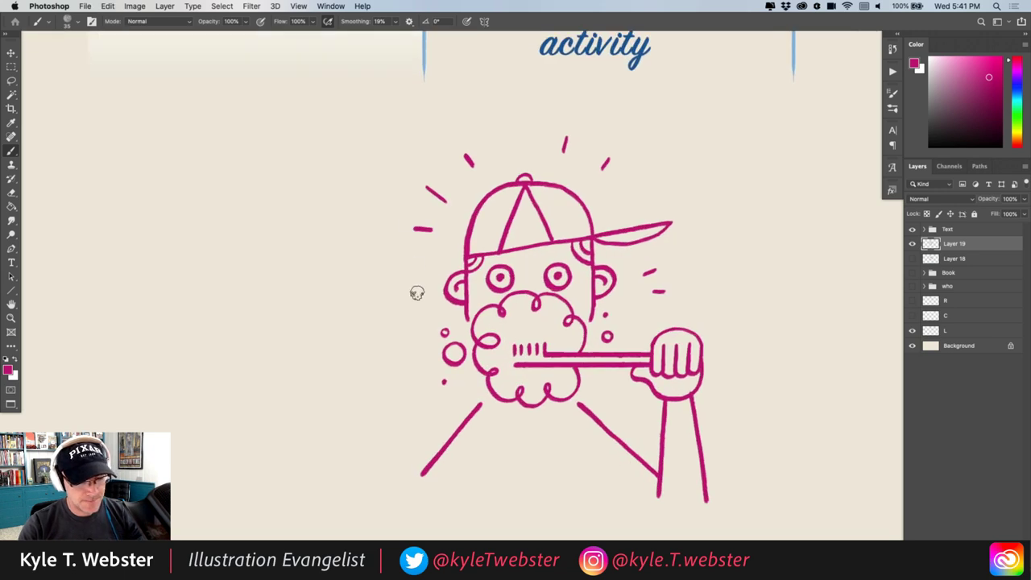
left_click_drag(420, 292, 407, 295)
mouse_move(381, 360)
left_mouse_down()
mouse_move(333, 393)
mouse_move(345, 376)
mouse_move(328, 347)
left_mouse_up()
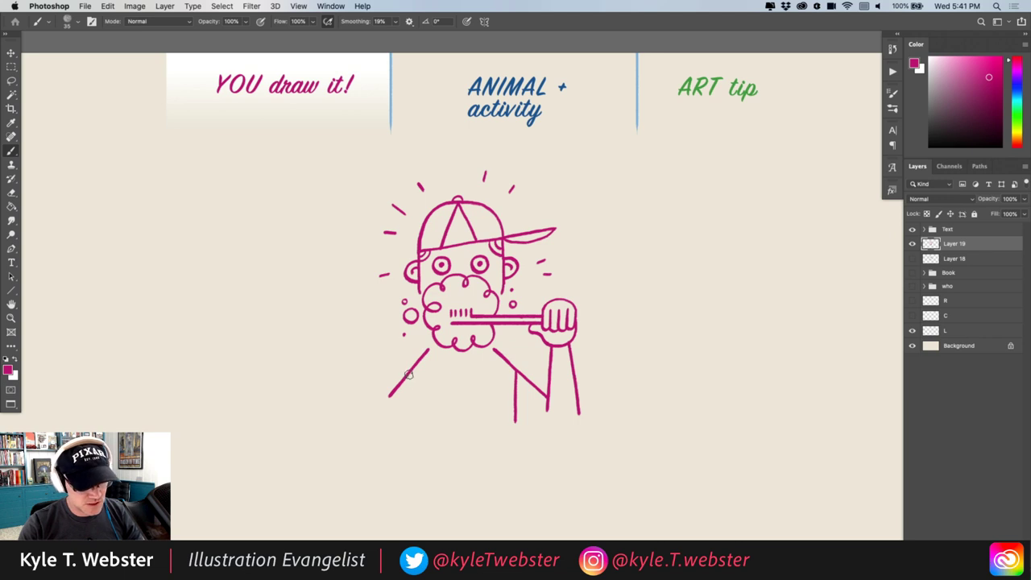
left_click_drag(411, 395, 415, 417)
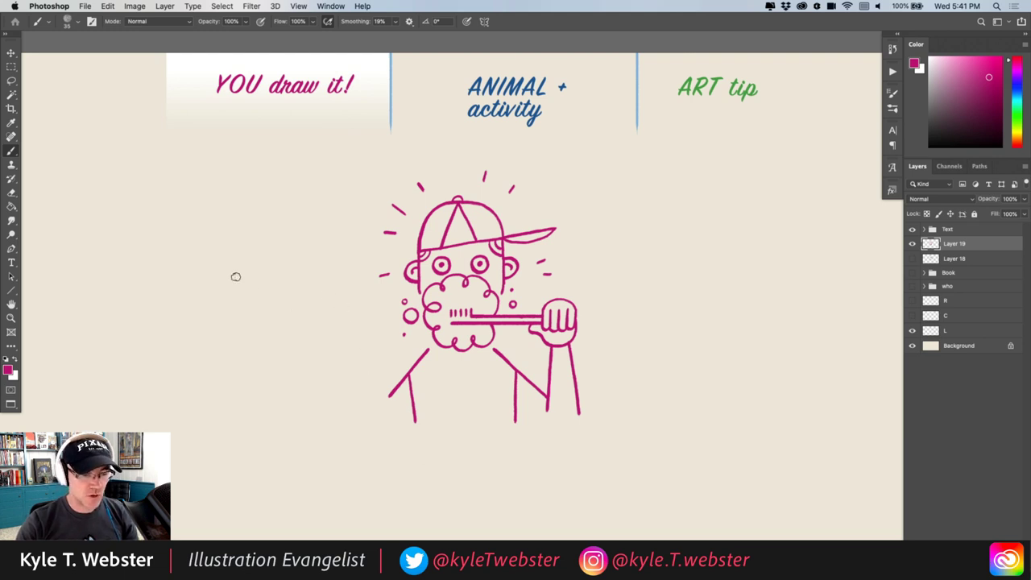
- Move the toothbrush kid drawing right and down, below the ART tip heading
left_click_drag(308, 352, 234, 322)
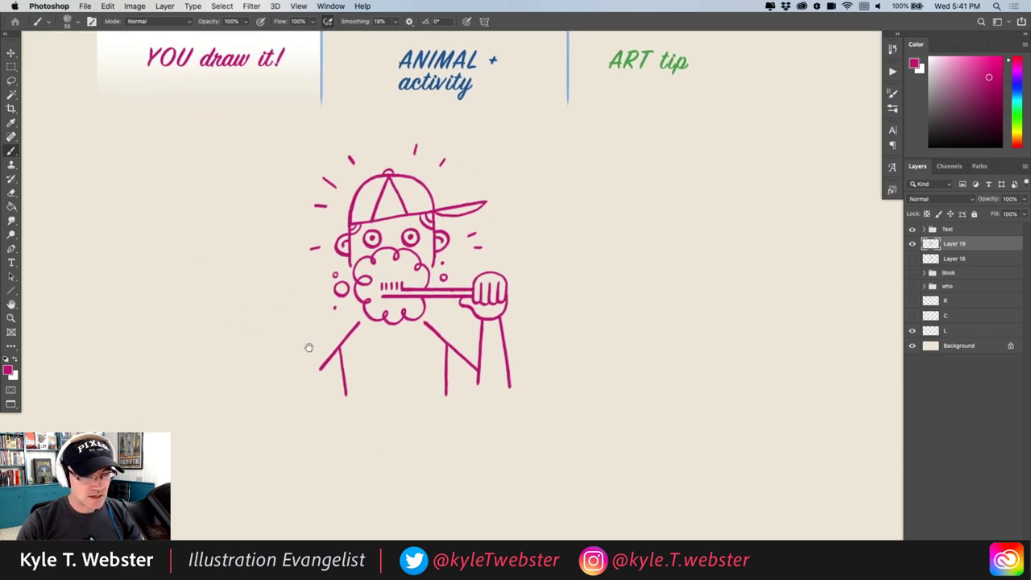
left_click_drag(306, 346, 297, 338)
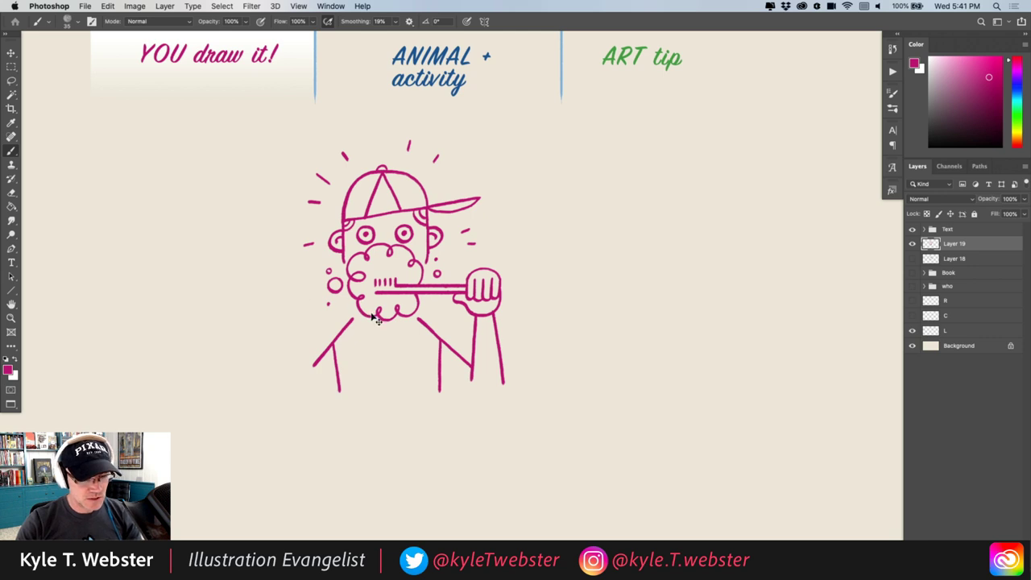
mouse_move(375, 320)
left_mouse_down()
mouse_move(451, 339)
mouse_move(515, 372)
mouse_move(745, 378)
left_mouse_up()
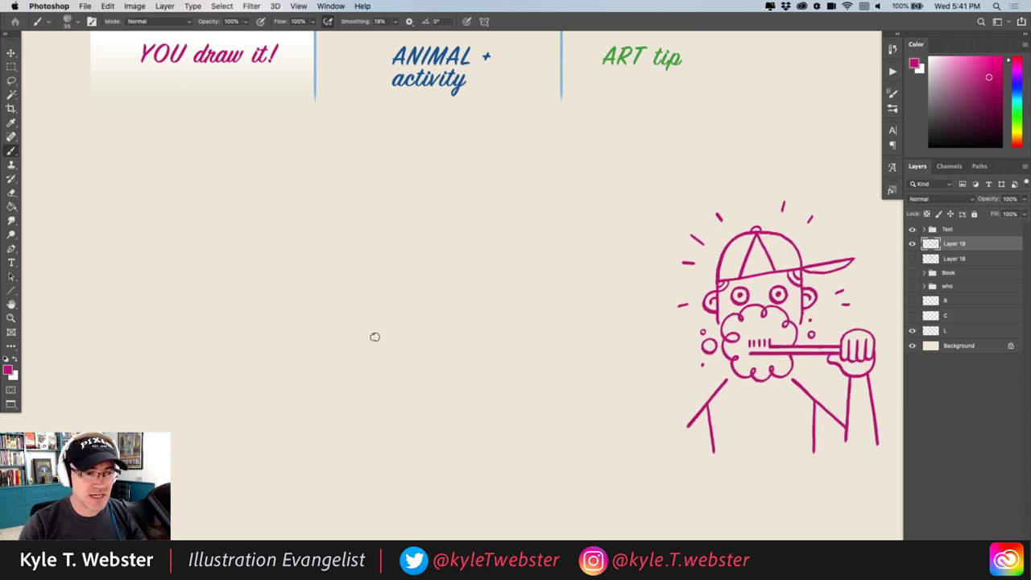
- Sample the ANIMAL + activity heading's blue, show layer C and hide layer L
left_click(404, 47, "alt")
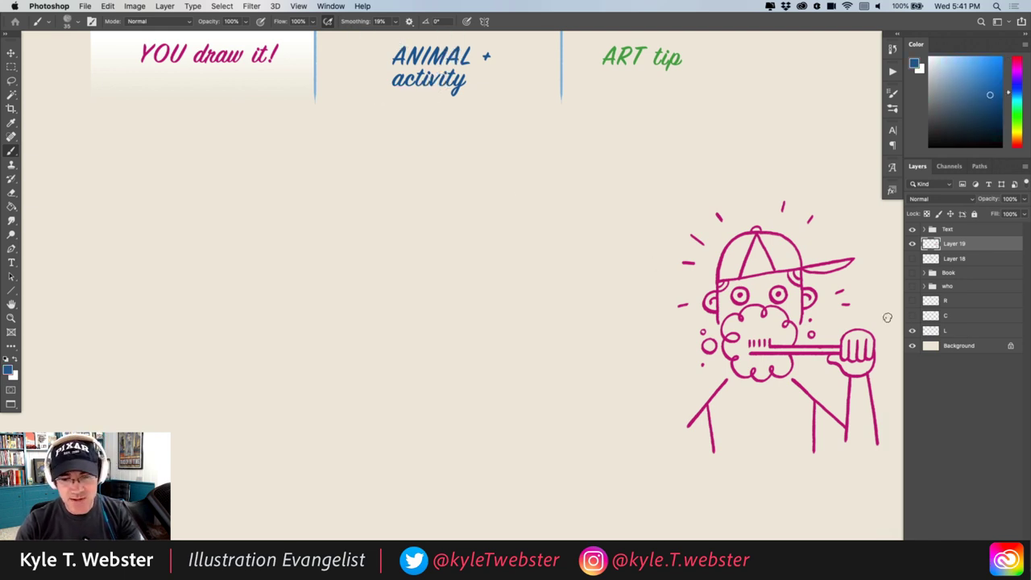
left_click(912, 315)
left_click(912, 331)
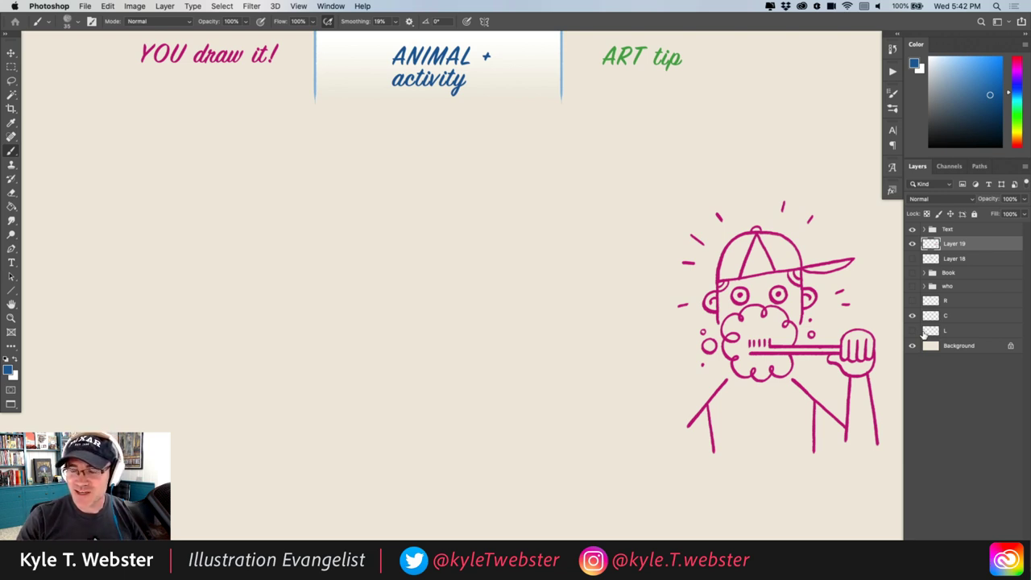
scroll(355, 285, "down", 2)
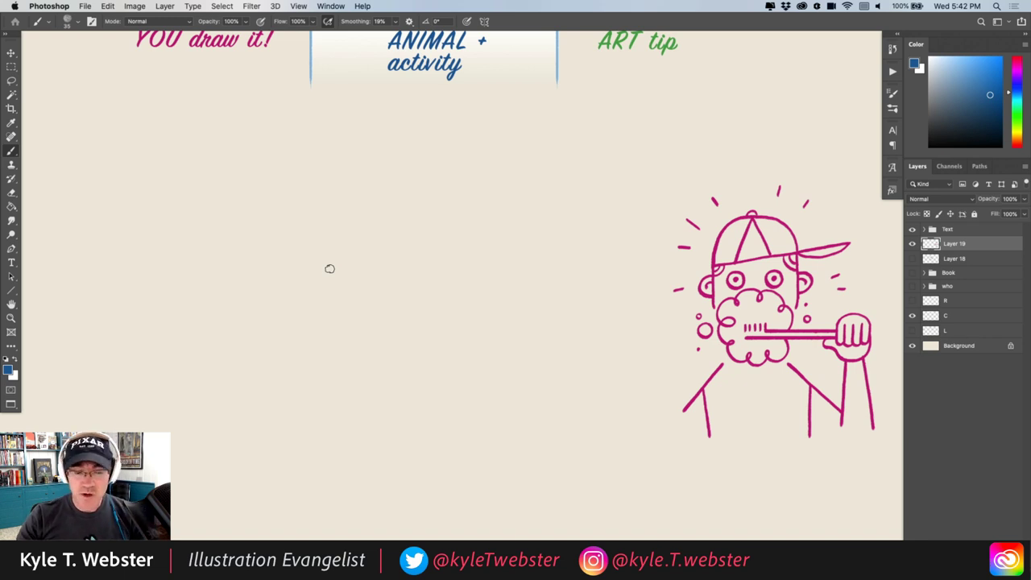
left_click_drag(466, 279, 357, 260)
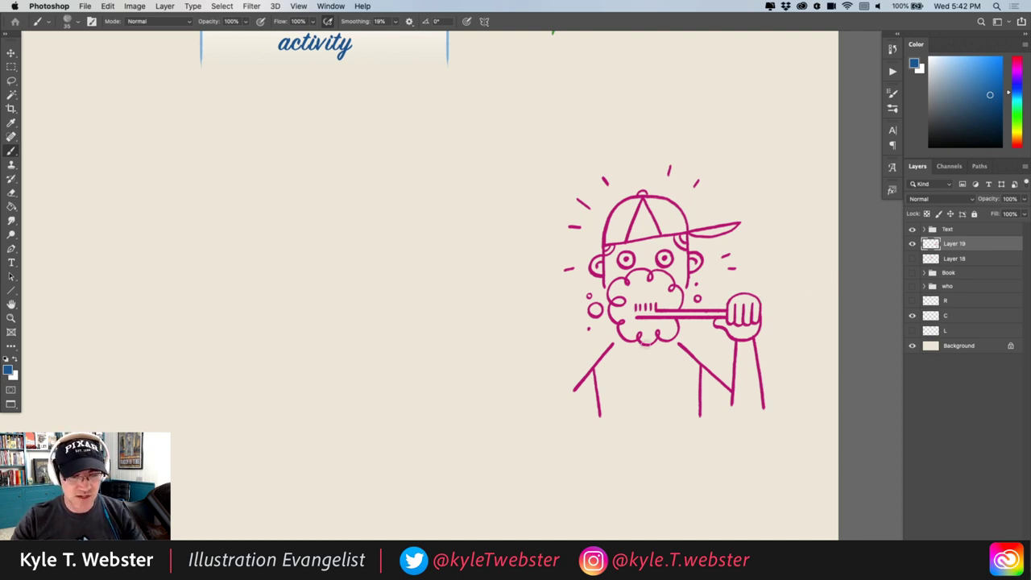
scroll(340, 228, "up", 3)
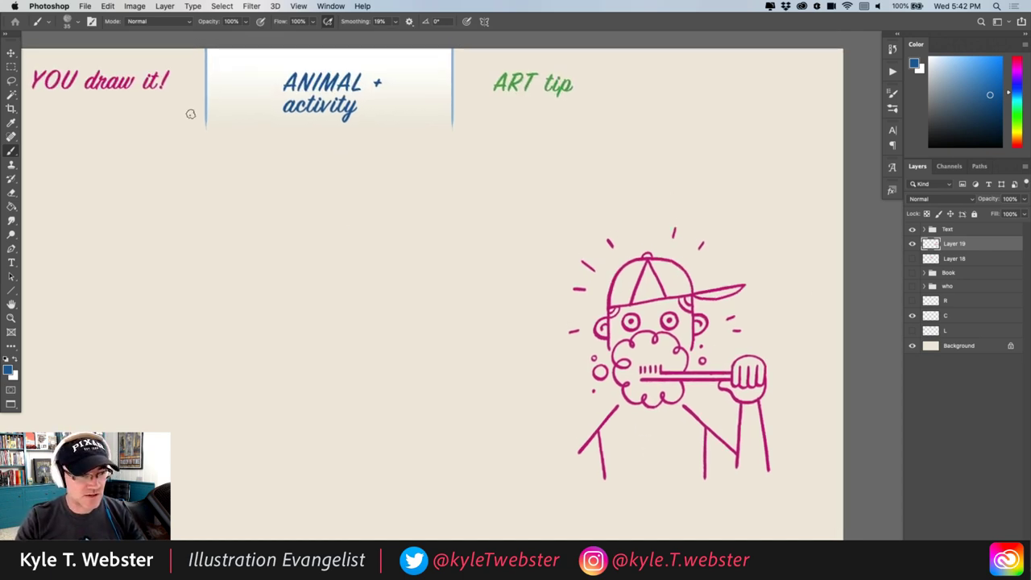
- Sample the drawing's magenta and paint a crown doodle with a zigzag face on the shirt
left_click(636, 292, "alt")
scroll(558, 341, "down", 5)
scroll(558, 341, "right", 3)
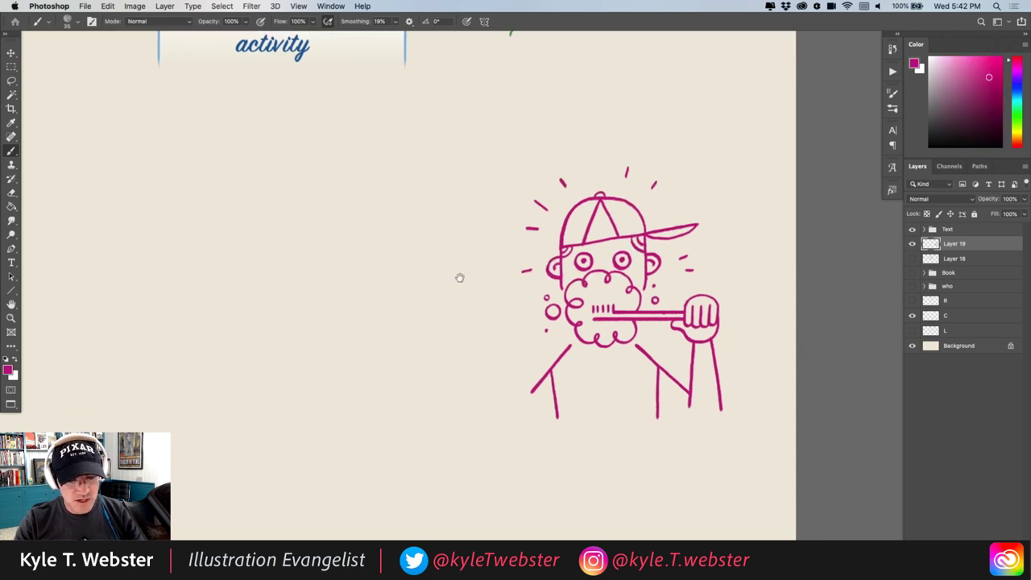
left_click(557, 346)
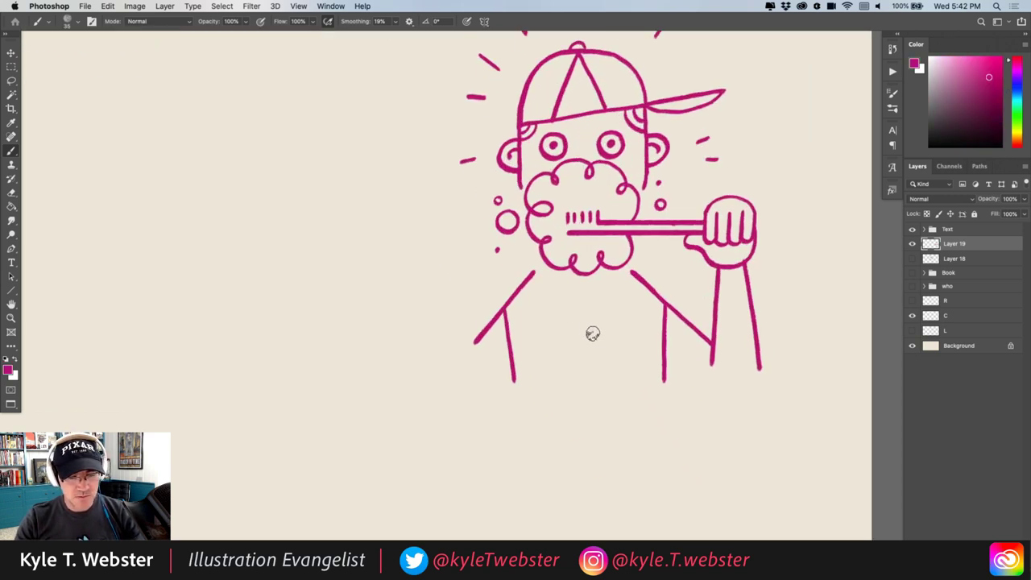
mouse_move(619, 332)
left_mouse_down()
mouse_move(616, 315)
mouse_move(596, 330)
mouse_move(567, 319)
mouse_move(559, 362)
mouse_move(588, 377)
mouse_move(619, 362)
mouse_move(622, 329)
mouse_move(608, 353)
mouse_move(576, 352)
mouse_move(596, 366)
mouse_move(573, 364)
left_mouse_up()
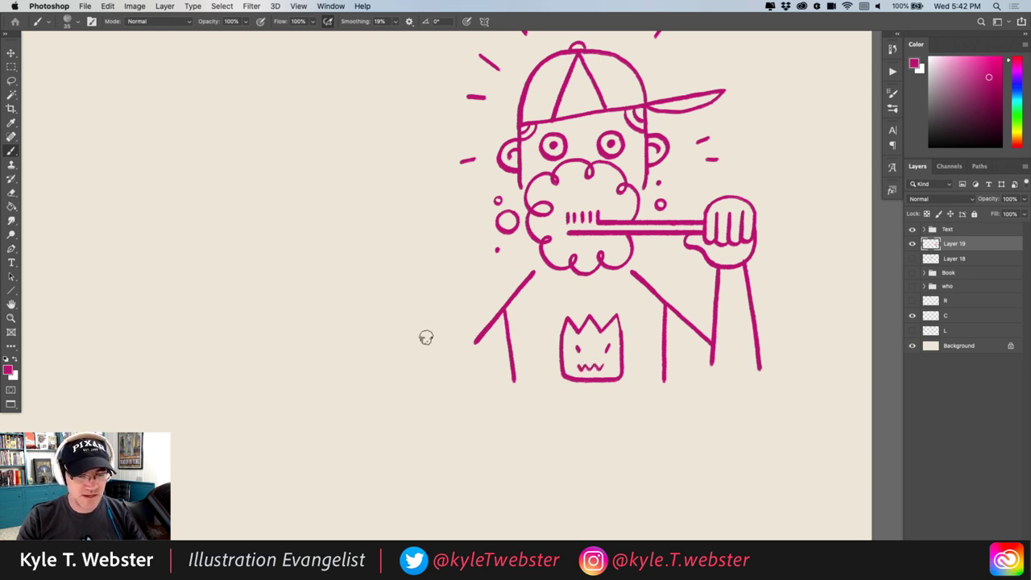
left_click(423, 302, "alt+super")
mouse_move(346, 283)
left_mouse_down()
mouse_move(382, 309)
mouse_move(543, 363)
left_mouse_up()
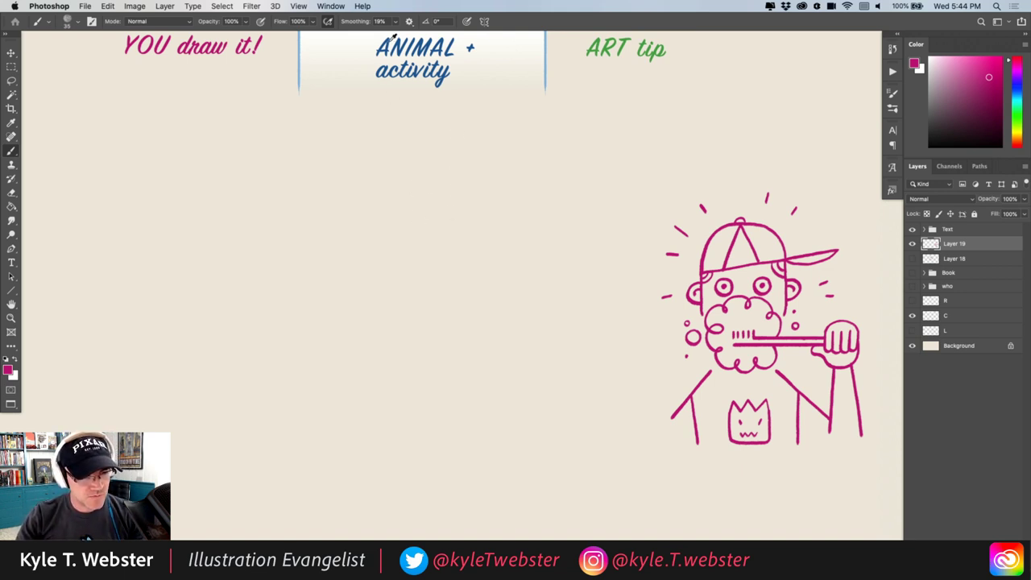
- Choose a pale blue based on the ANIMAL heading and add a new empty sketch layer
scroll(393, 32, "up", 1)
key("x")
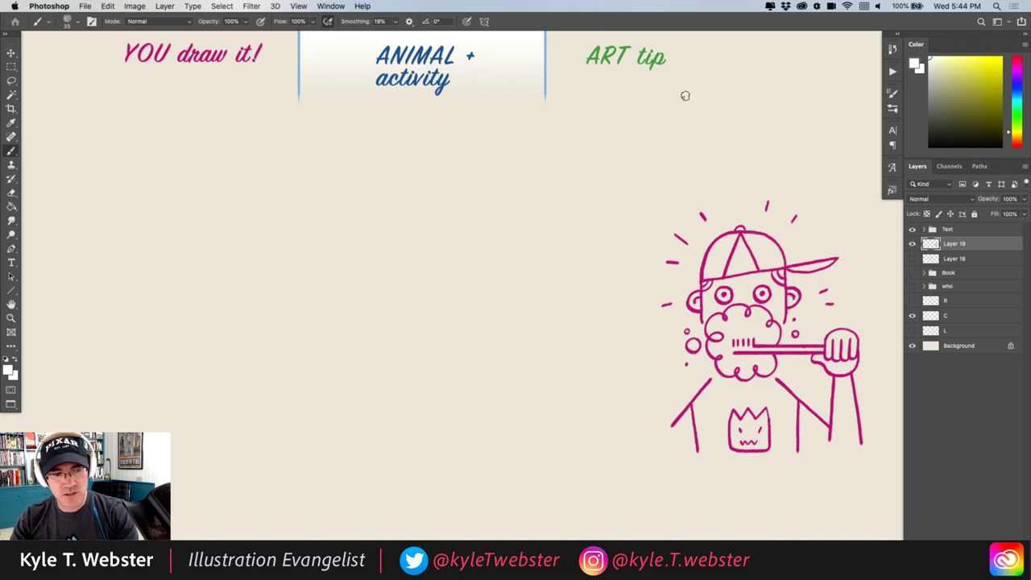
left_click(451, 52, "alt")
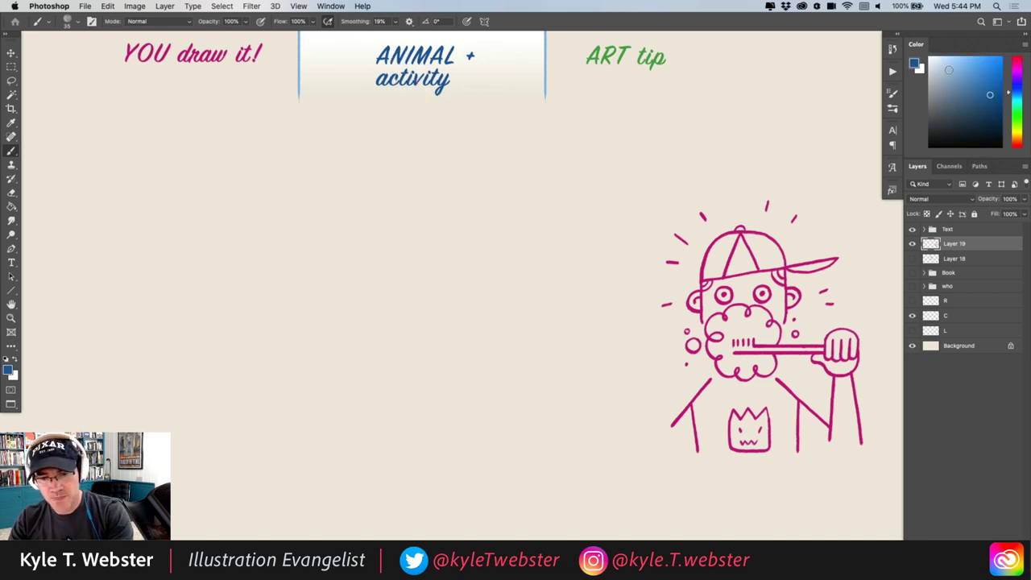
left_click(948, 69)
key("super+shift+alt+n")
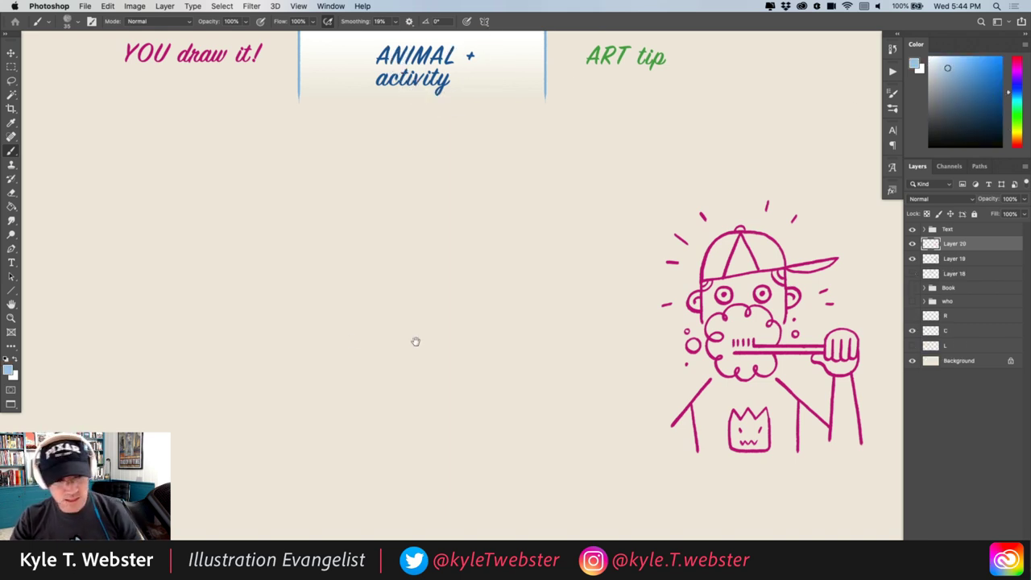
left_click_drag(349, 354, 382, 352)
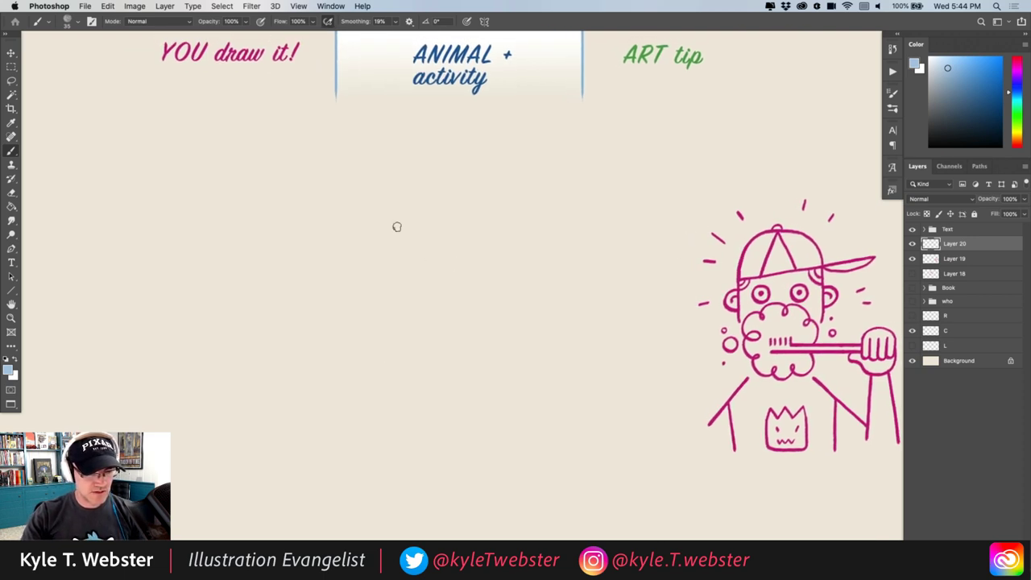
- Sketch a loose light-blue circle for the astronaut's helmeted head
left_click_drag(422, 211, 298, 225)
mouse_move(292, 263)
left_mouse_down()
mouse_move(421, 281)
mouse_move(329, 192)
mouse_move(355, 317)
mouse_move(406, 194)
mouse_move(301, 266)
mouse_move(430, 256)
left_mouse_up()
left_click_drag(303, 299, 299, 207)
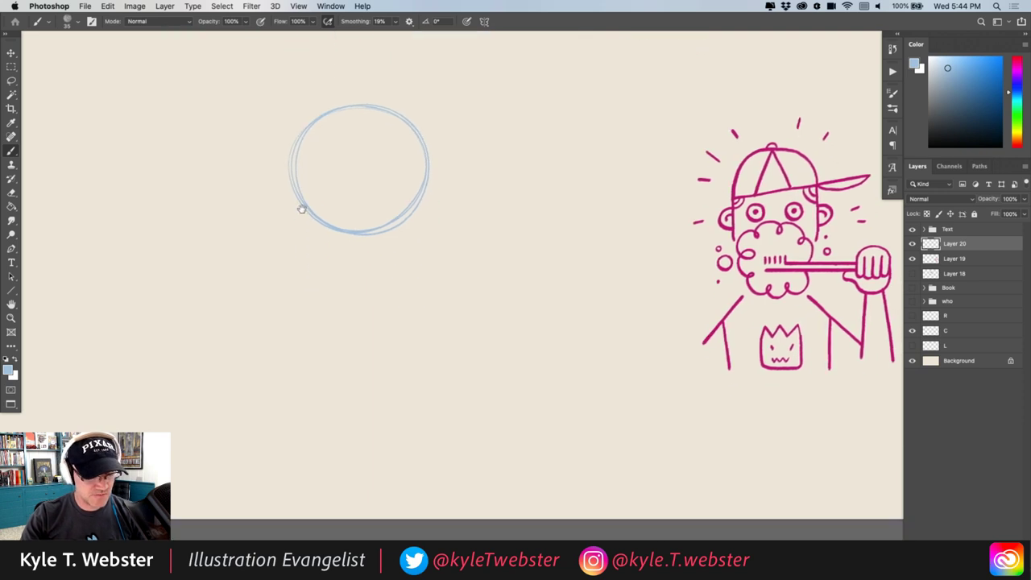
left_click_drag(414, 200, 347, 231)
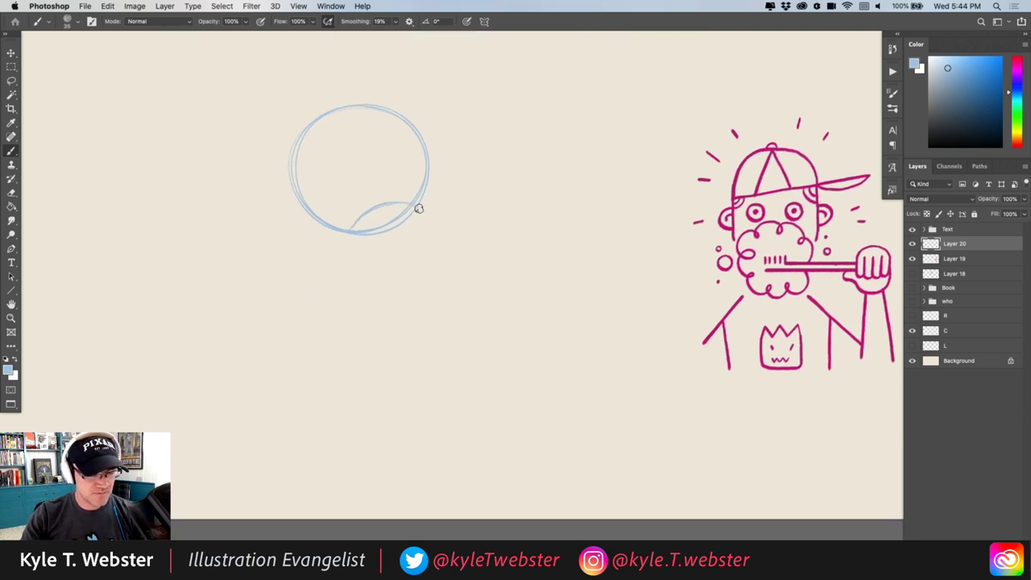
left_click_drag(416, 207, 351, 248)
- Outline the body's sides and bottom curve, and sketch a leg with a foot
left_click_drag(422, 218, 444, 228)
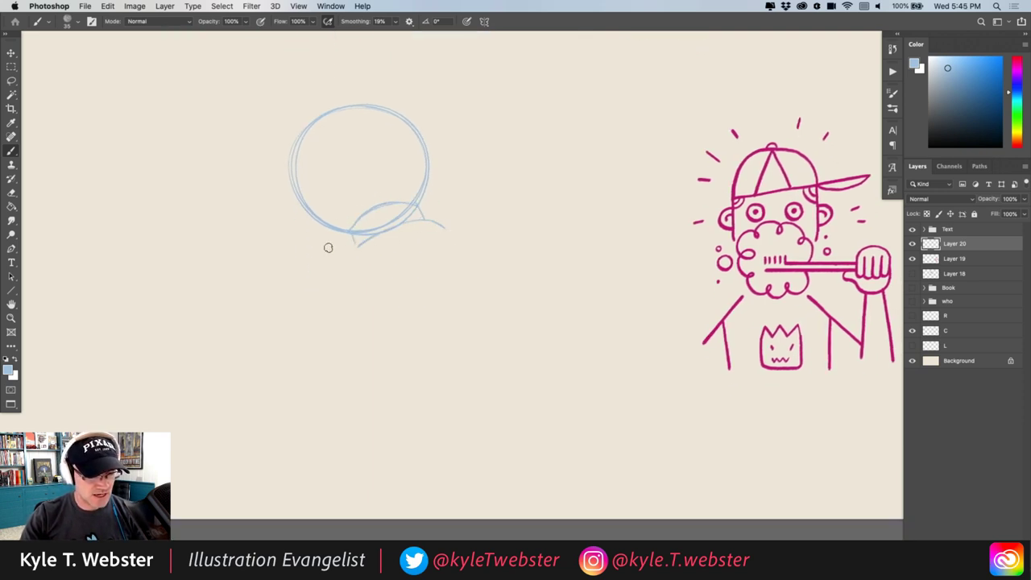
mouse_move(357, 240)
left_mouse_down()
mouse_move(444, 225)
mouse_move(480, 286)
mouse_move(411, 304)
mouse_move(384, 333)
mouse_move(359, 253)
mouse_move(384, 333)
left_mouse_up()
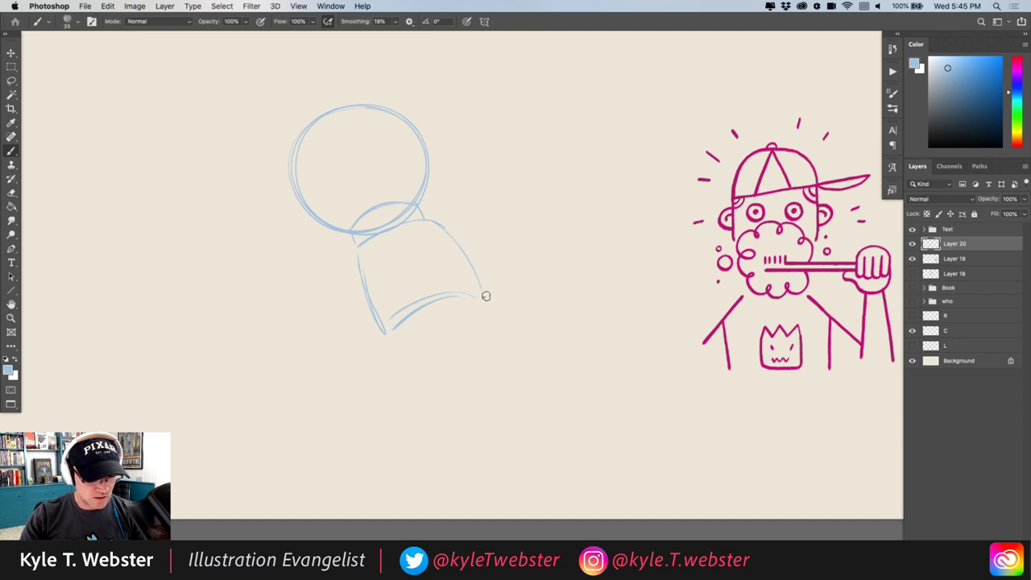
mouse_move(463, 288)
left_mouse_down()
mouse_move(507, 292)
mouse_move(532, 354)
mouse_move(532, 334)
mouse_move(486, 354)
mouse_move(478, 318)
left_mouse_up()
mouse_move(425, 344)
left_mouse_down()
mouse_move(480, 321)
mouse_move(532, 338)
left_mouse_up()
mouse_move(435, 335)
left_mouse_down()
mouse_move(417, 405)
mouse_move(424, 419)
left_mouse_up()
mouse_move(391, 346)
left_mouse_down()
mouse_move(409, 386)
mouse_move(448, 417)
mouse_move(449, 349)
mouse_move(471, 319)
mouse_move(449, 313)
mouse_move(495, 362)
mouse_move(484, 354)
mouse_move(529, 338)
mouse_move(467, 355)
left_mouse_up()
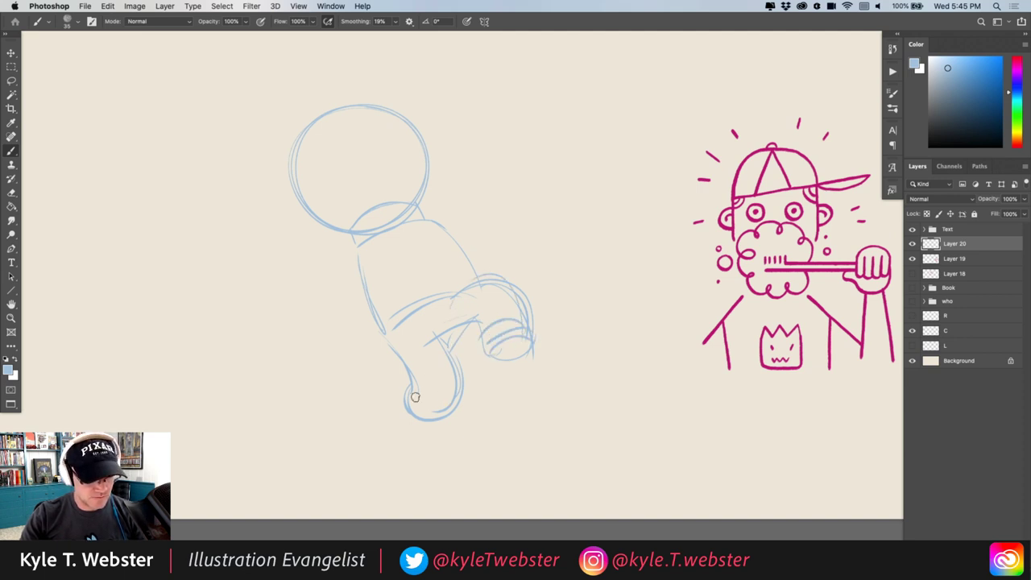
- Refine the first foot and sketch the second foot's sole and toe
mouse_move(416, 397)
left_mouse_down()
mouse_move(400, 384)
mouse_move(395, 423)
left_mouse_up()
mouse_move(407, 367)
left_mouse_down()
mouse_move(395, 423)
mouse_move(409, 444)
left_mouse_up()
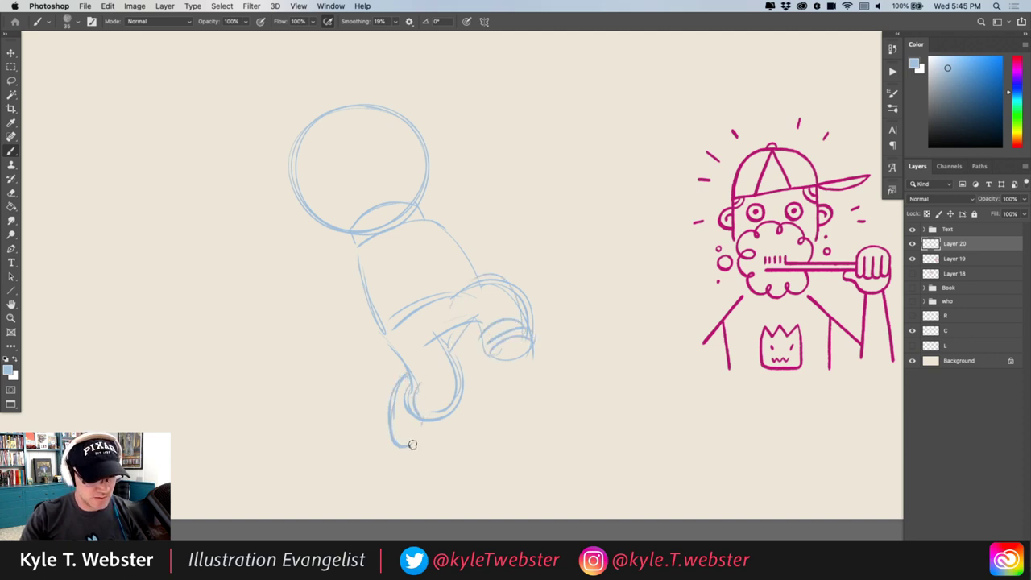
mouse_move(483, 345)
left_mouse_down()
mouse_move(495, 388)
mouse_move(557, 350)
left_mouse_up()
mouse_move(495, 388)
left_mouse_down()
mouse_move(539, 341)
mouse_move(558, 345)
mouse_move(497, 372)
left_mouse_up()
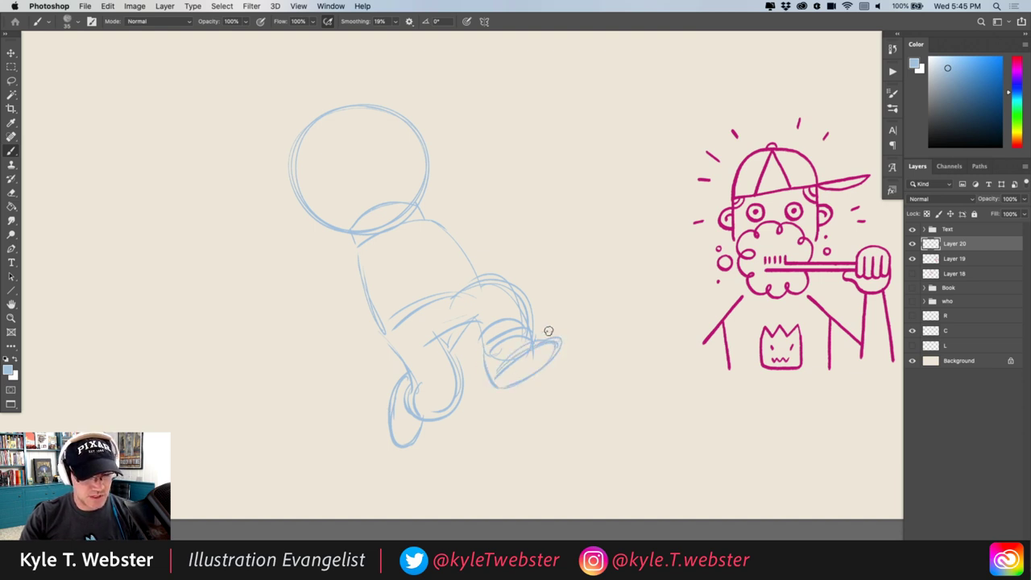
left_click_drag(548, 331, 501, 357)
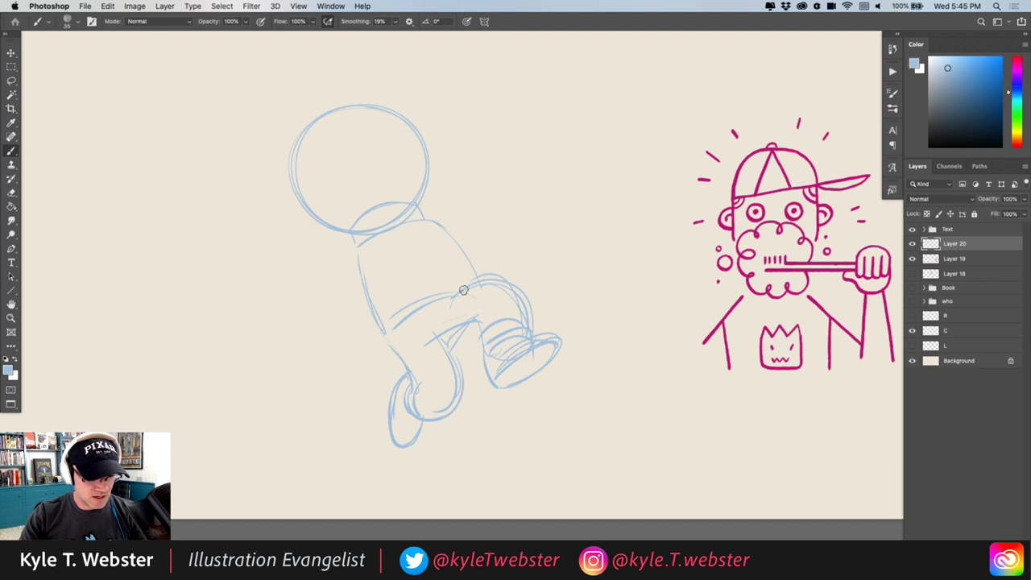
- Add fold lines across the hip and retrace the body's contours
left_click_drag(463, 286, 420, 334)
mouse_move(467, 285)
left_mouse_down()
mouse_move(442, 288)
mouse_move(404, 316)
mouse_move(455, 293)
mouse_move(393, 327)
left_mouse_up()
mouse_move(440, 298)
left_mouse_down()
mouse_move(381, 339)
mouse_move(363, 262)
left_mouse_up()
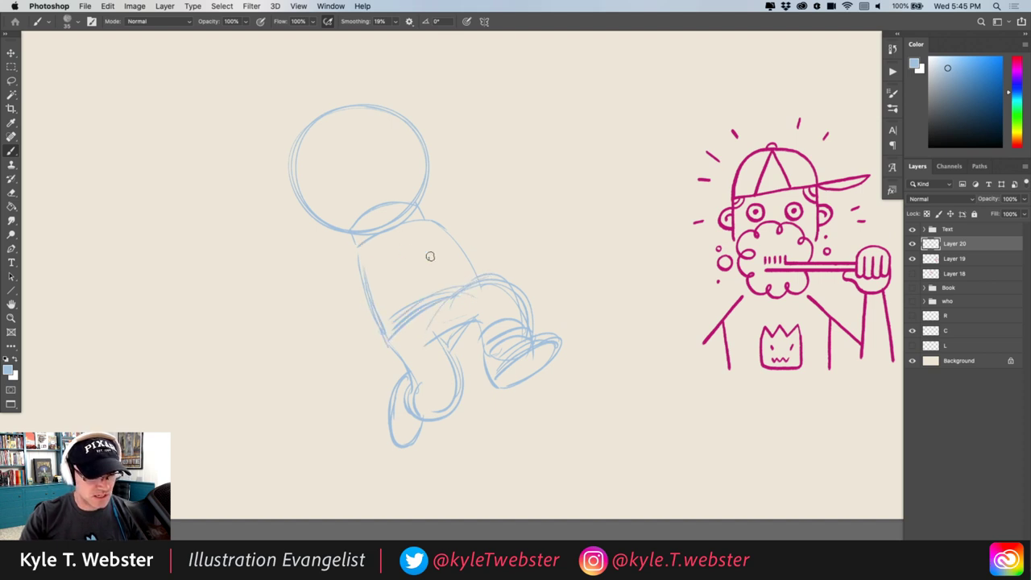
mouse_move(478, 281)
left_mouse_down()
mouse_move(430, 224)
mouse_move(451, 240)
mouse_move(372, 225)
mouse_move(425, 212)
mouse_move(351, 219)
left_mouse_up()
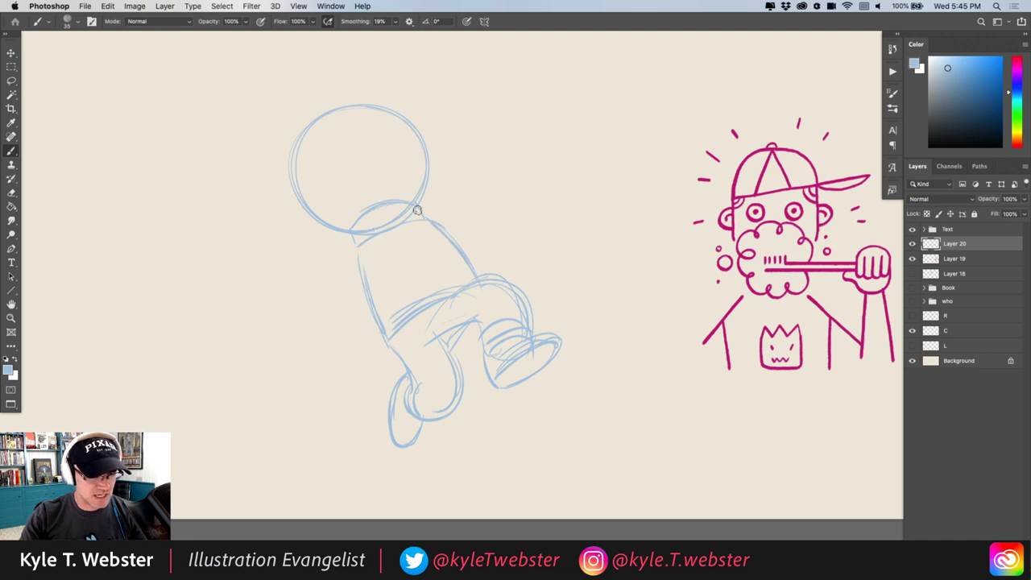
- Sketch the neck and chin, and firm up the head circle and left body contour
mouse_move(417, 210)
left_mouse_down()
mouse_move(348, 230)
mouse_move(367, 235)
mouse_move(358, 239)
left_mouse_up()
left_click_drag(360, 281, 352, 246)
left_click_drag(368, 307, 352, 252)
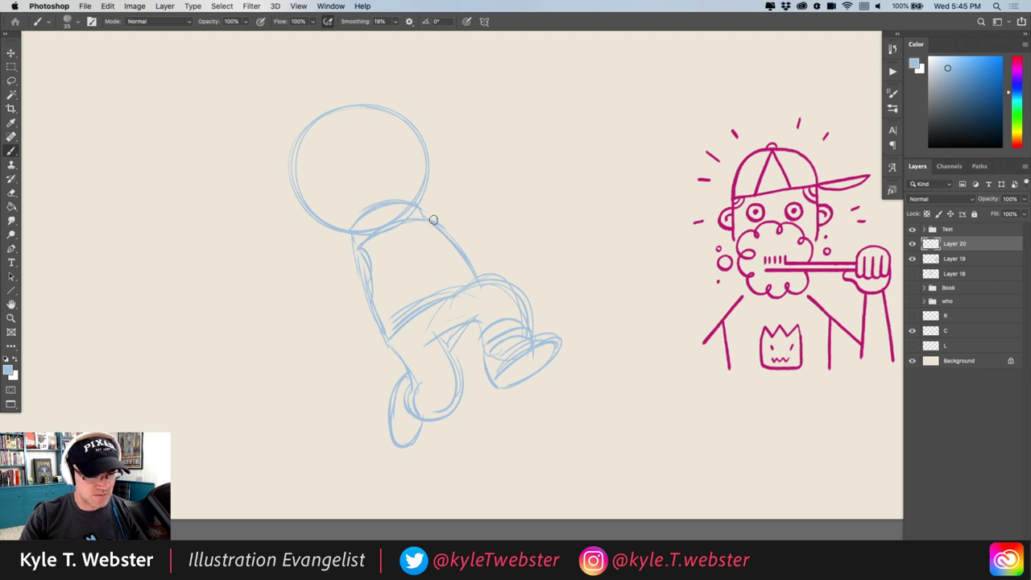
mouse_move(414, 208)
left_mouse_down()
mouse_move(404, 110)
mouse_move(356, 228)
left_mouse_up()
left_click_drag(404, 200, 348, 233)
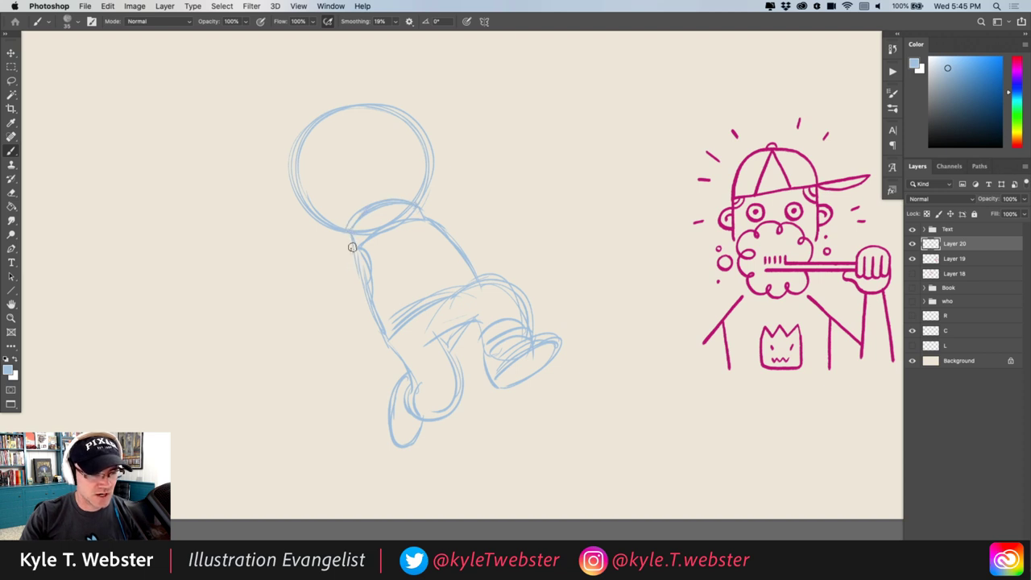
- Sketch an arm down the left of the torso ending in a knuckled fist
left_click_drag(359, 250, 321, 330)
mouse_move(364, 277)
left_mouse_down()
mouse_move(353, 336)
mouse_move(320, 333)
mouse_move(356, 316)
mouse_move(359, 357)
mouse_move(336, 372)
mouse_move(334, 358)
mouse_move(320, 364)
mouse_move(340, 375)
mouse_move(350, 353)
mouse_move(353, 369)
left_mouse_up()
mouse_move(321, 355)
left_mouse_down()
mouse_move(326, 370)
mouse_move(346, 369)
left_mouse_up()
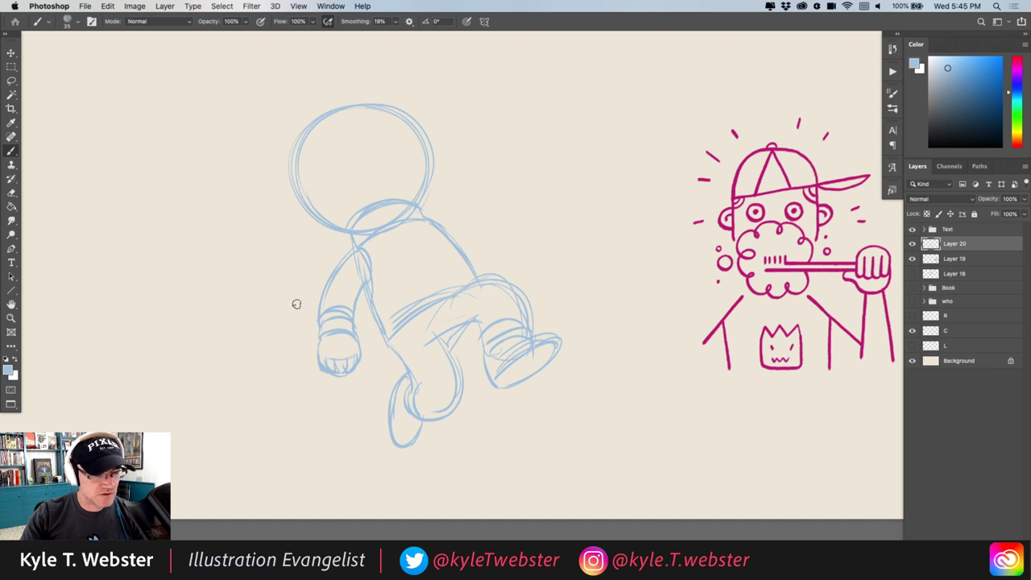
- Draw the waist belt with a curved upper line and start the chest panel
left_click_drag(319, 265, 295, 282)
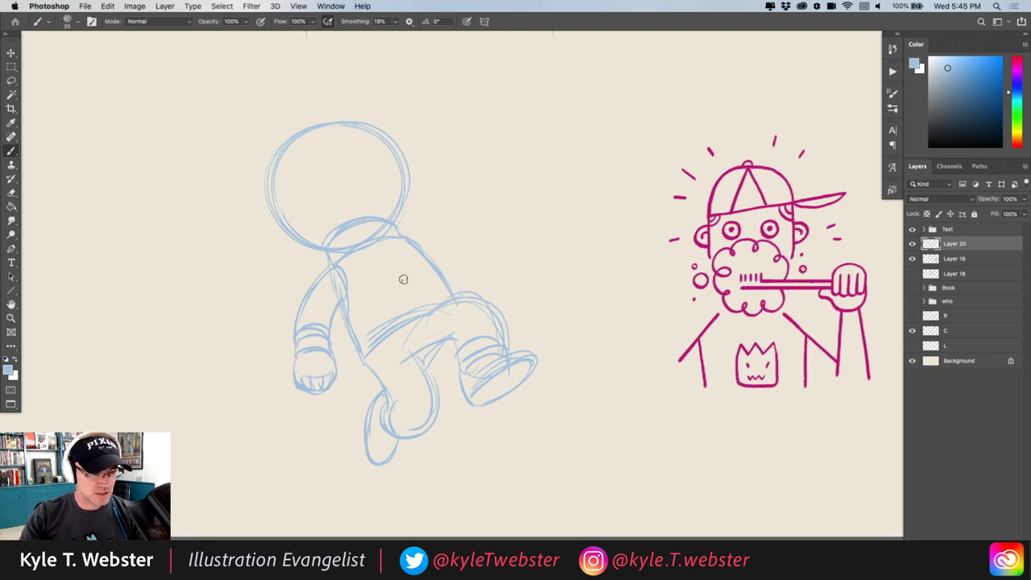
left_click_drag(415, 309, 359, 344)
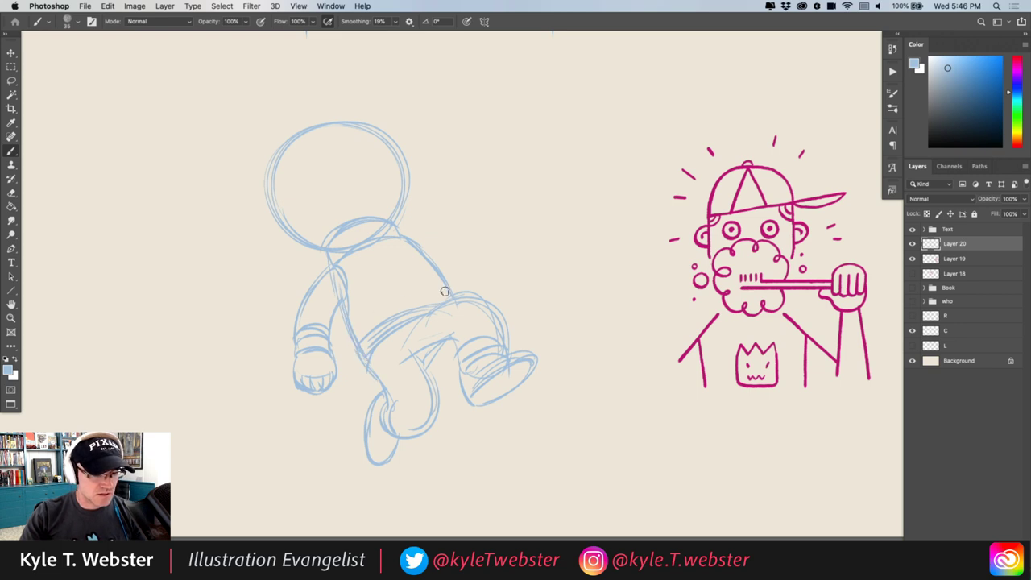
mouse_move(435, 285)
left_mouse_down()
mouse_move(349, 334)
mouse_move(347, 322)
left_mouse_up()
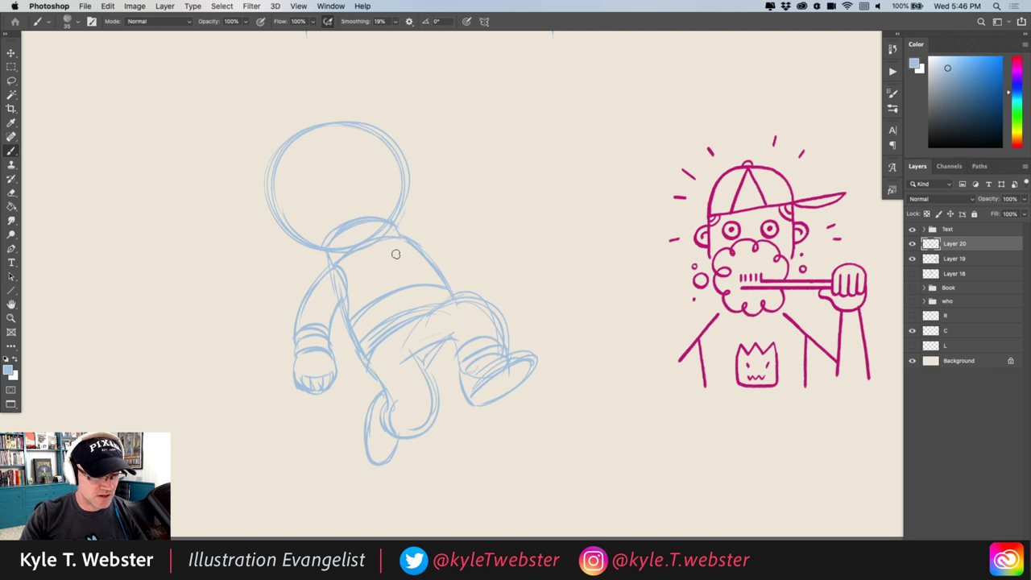
mouse_move(395, 253)
left_mouse_down()
mouse_move(382, 283)
mouse_move(399, 252)
mouse_move(412, 271)
mouse_move(386, 276)
mouse_move(403, 273)
mouse_move(373, 266)
mouse_move(406, 262)
mouse_move(373, 257)
left_mouse_up()
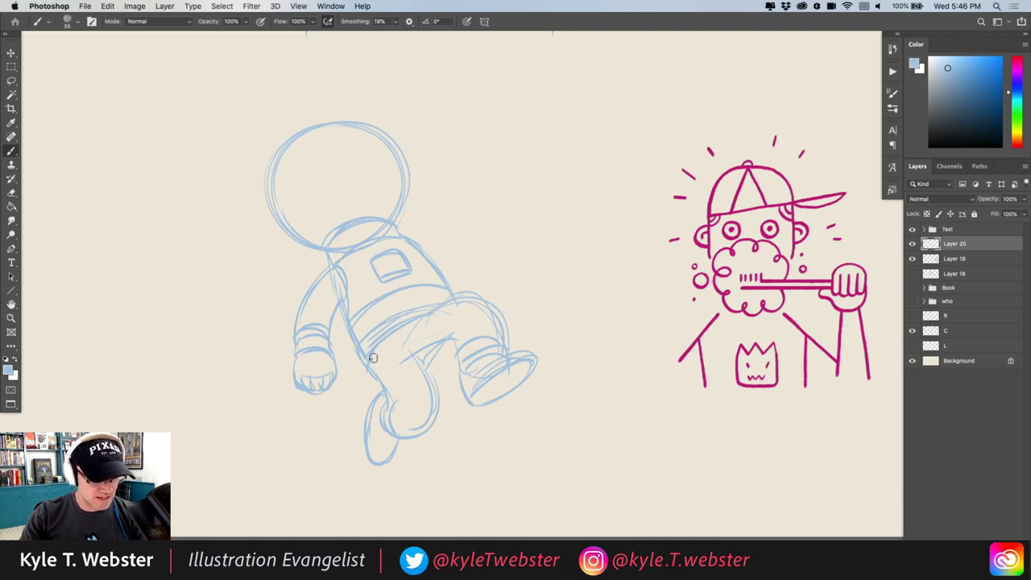
- Re-outline the boot, add a curling tail under the hand, and sketch the cat's head, ear and cheek fur
mouse_move(423, 368)
left_mouse_down()
mouse_move(400, 390)
mouse_move(409, 413)
mouse_move(428, 376)
mouse_move(433, 409)
left_mouse_up()
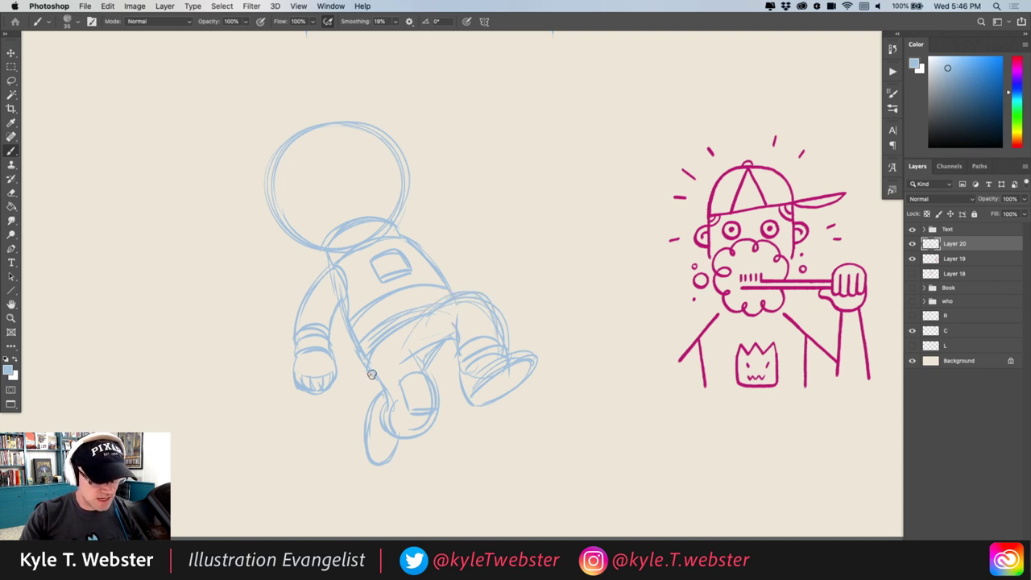
mouse_move(364, 390)
left_mouse_down()
mouse_move(265, 374)
mouse_move(340, 408)
mouse_move(247, 384)
mouse_move(367, 402)
mouse_move(291, 425)
left_mouse_up()
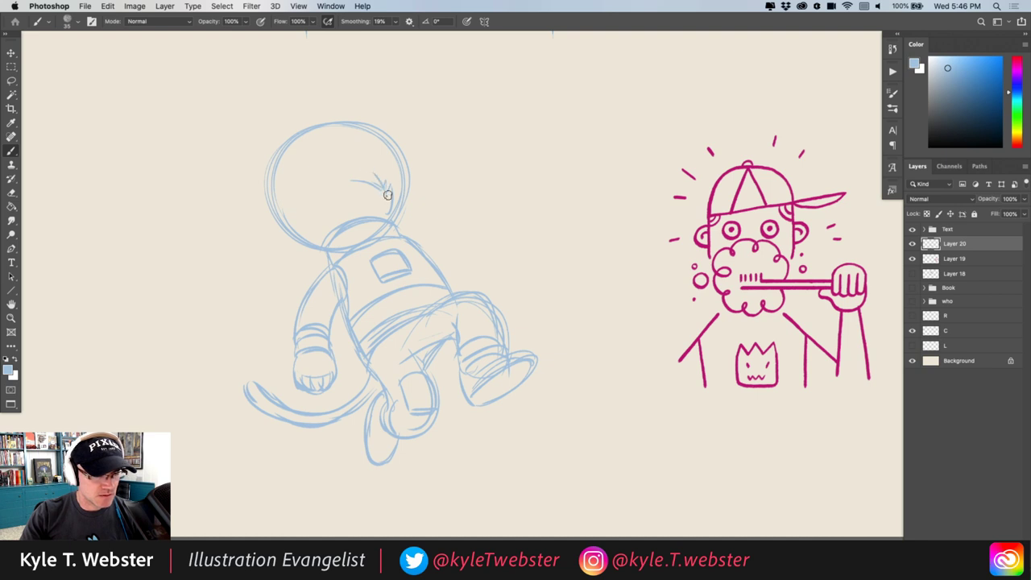
left_click_drag(388, 193, 351, 175)
mouse_move(338, 160)
left_mouse_down()
mouse_move(367, 167)
mouse_move(305, 191)
mouse_move(314, 226)
mouse_move(292, 211)
mouse_move(315, 235)
left_mouse_up()
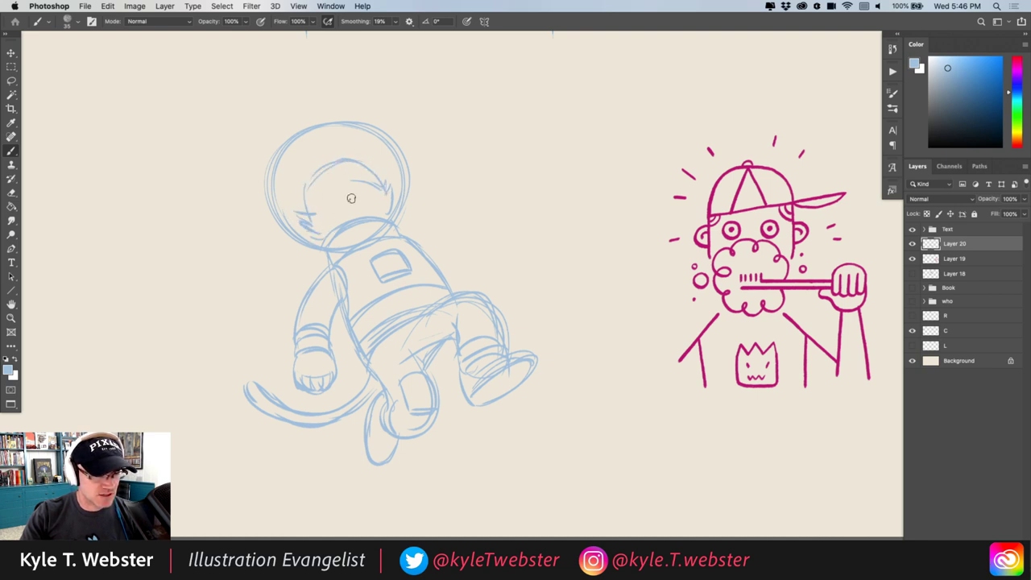
mouse_move(368, 169)
left_mouse_down()
mouse_move(336, 129)
mouse_move(338, 157)
mouse_move(296, 156)
mouse_move(305, 201)
left_mouse_up()
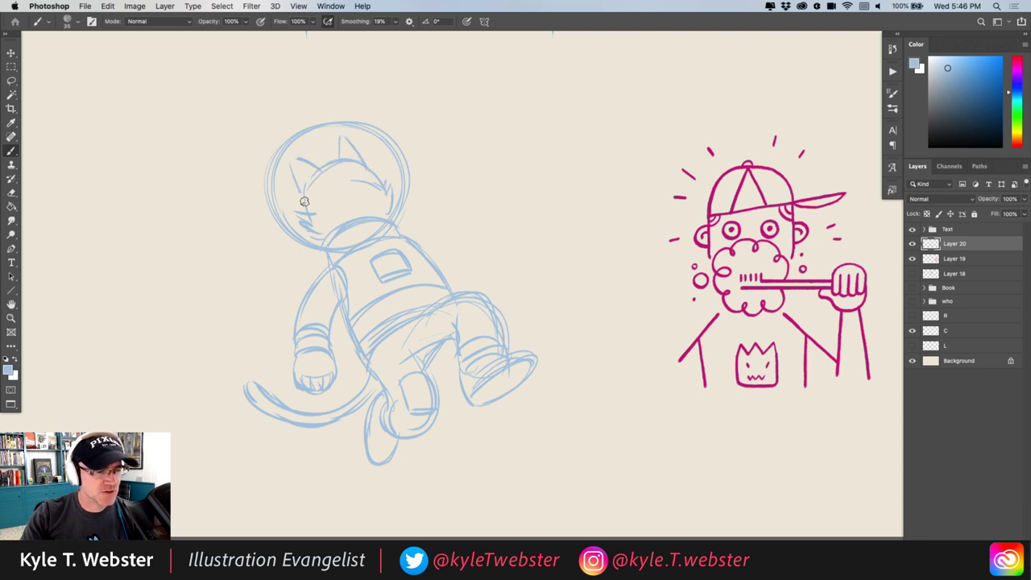
left_click_drag(339, 135, 346, 159)
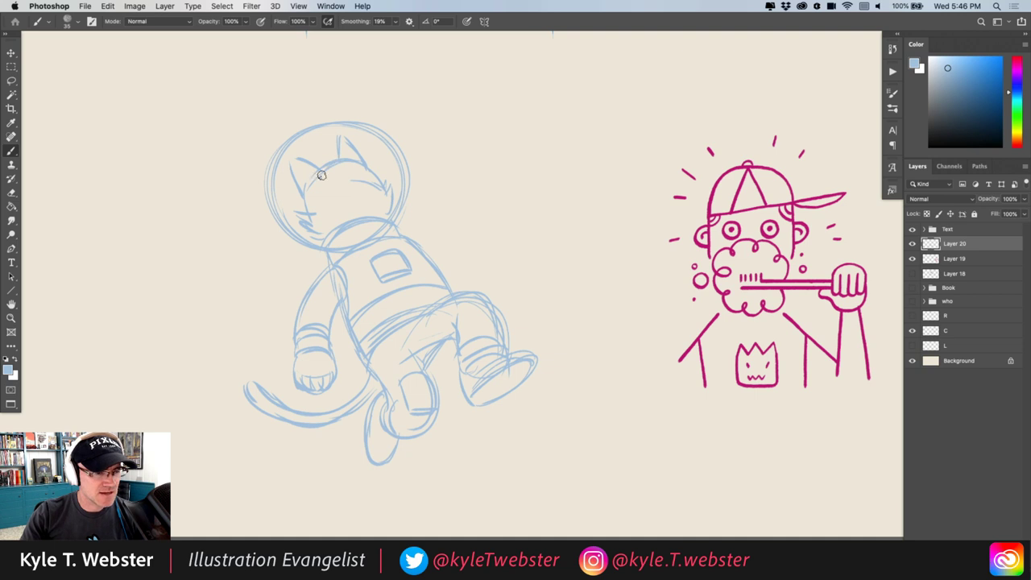
left_click_drag(307, 205, 314, 236)
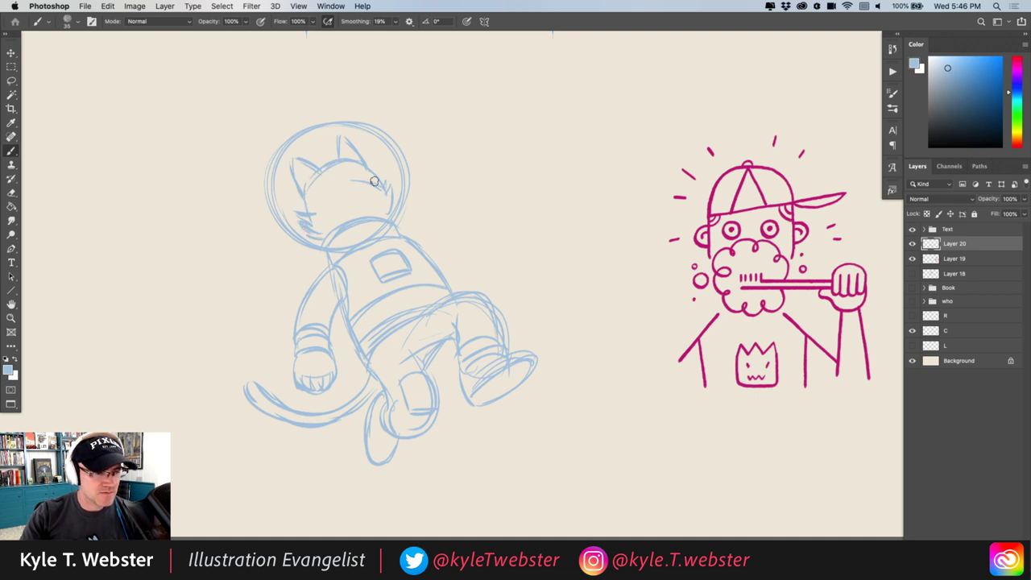
left_click_drag(372, 182, 390, 180)
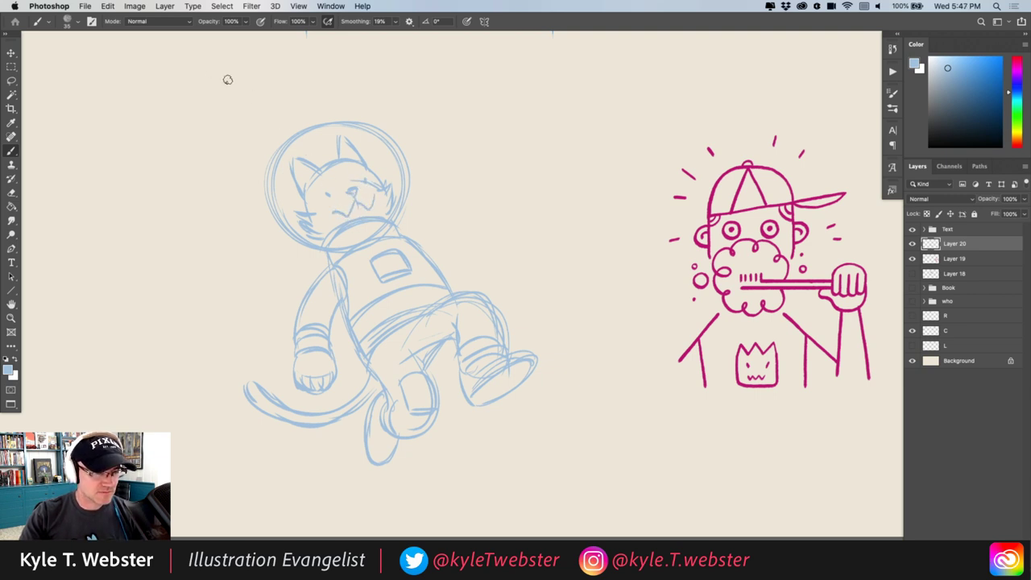
- Draw a raised arm from the collar ending in a clenched, fingered glove
mouse_move(402, 234)
left_mouse_down()
mouse_move(470, 208)
mouse_move(426, 232)
mouse_move(452, 219)
mouse_move(466, 181)
mouse_move(483, 197)
mouse_move(461, 201)
mouse_move(489, 198)
mouse_move(468, 173)
mouse_move(465, 243)
left_mouse_up()
mouse_move(488, 203)
left_mouse_down()
mouse_move(456, 246)
mouse_move(427, 261)
left_mouse_up()
left_click_drag(462, 205, 476, 224)
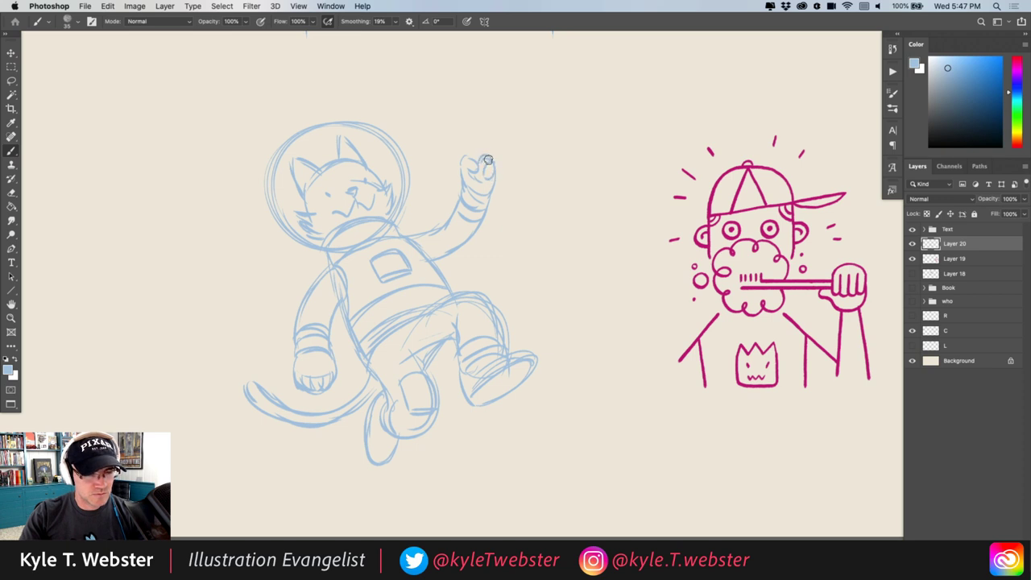
- Draw a small planet left of the helmet with a tilted ring around it
scroll(267, 241, "left", 4)
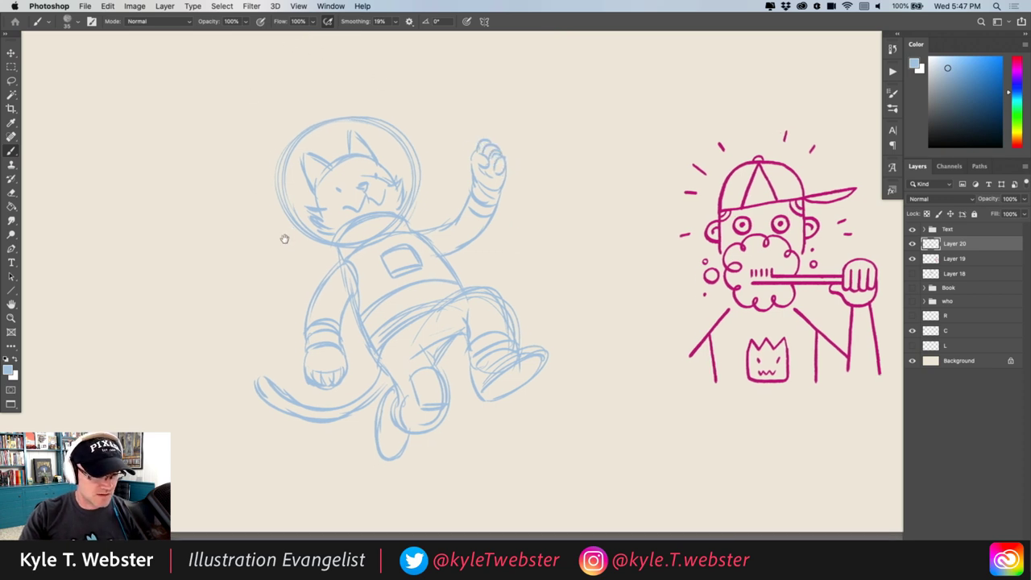
mouse_move(247, 234)
left_mouse_down()
mouse_move(245, 275)
mouse_move(229, 239)
mouse_move(260, 232)
left_mouse_up()
mouse_move(228, 266)
left_mouse_down()
mouse_move(277, 238)
mouse_move(202, 271)
left_mouse_up()
scroll(207, 225, "up", 2)
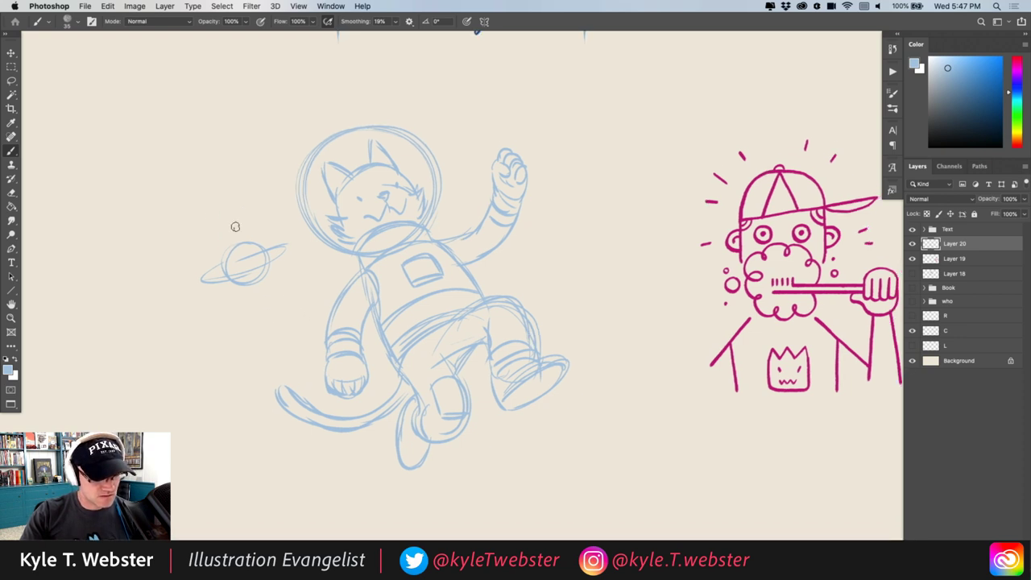
- Brush a zigzag streak and a wavy line between the planet and the astronaut
scroll(219, 175, "down", 3)
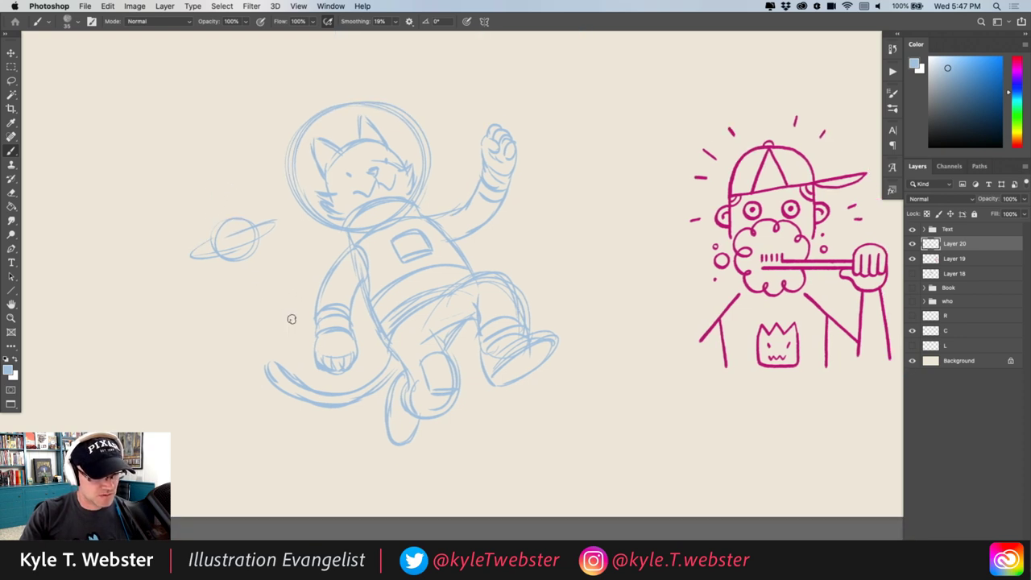
mouse_move(181, 284)
left_mouse_down()
mouse_move(231, 311)
mouse_move(244, 302)
mouse_move(287, 318)
left_mouse_up()
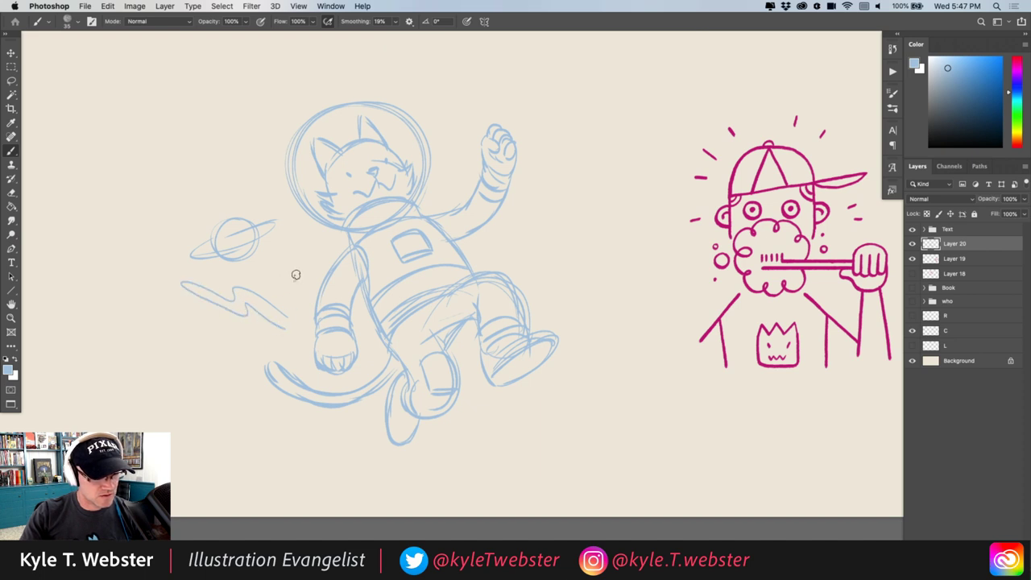
left_click_drag(283, 247, 281, 278)
scroll(201, 124, "right", 5)
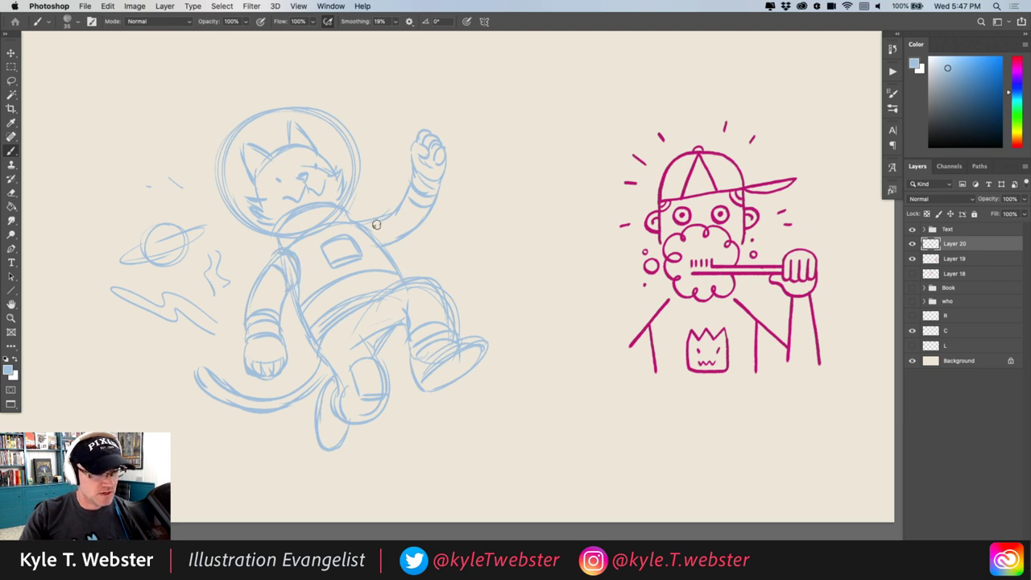
- Touch up the shoulder and neck lines, round the lower foot, and redraw the tail
mouse_move(376, 225)
left_mouse_down()
mouse_move(379, 236)
mouse_move(348, 220)
left_mouse_up()
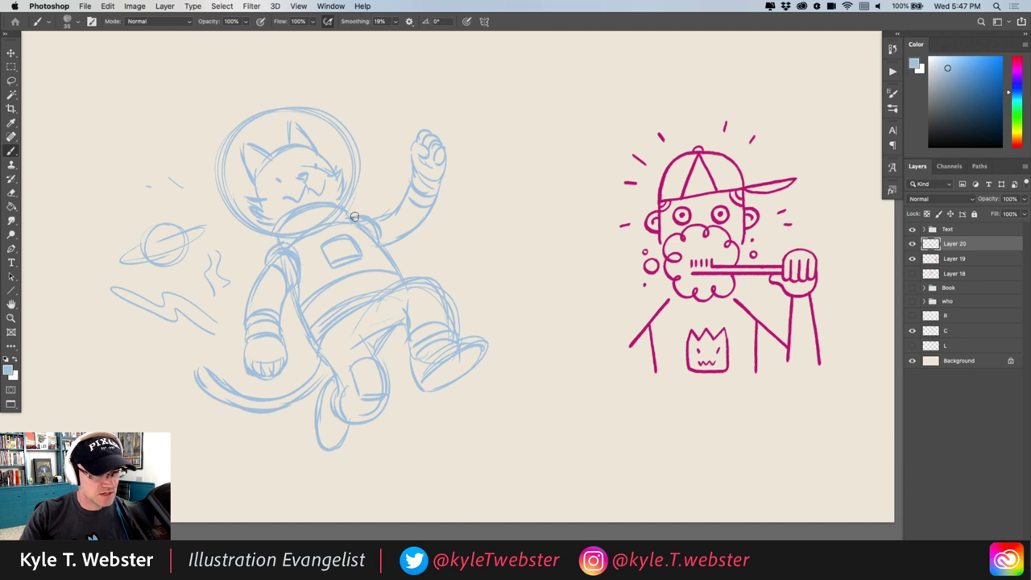
scroll(282, 258, "down", 2)
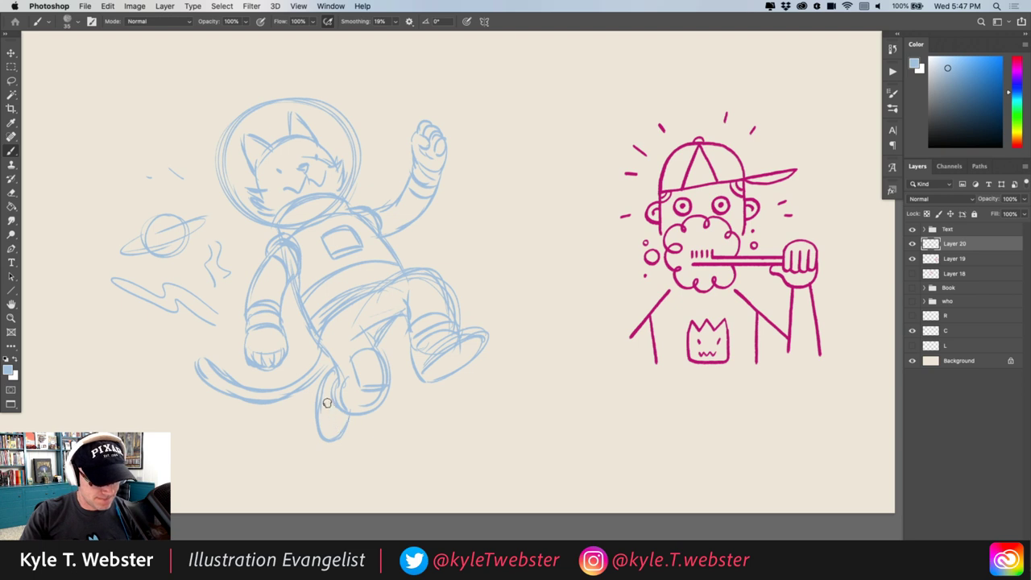
left_click_drag(347, 431, 317, 442)
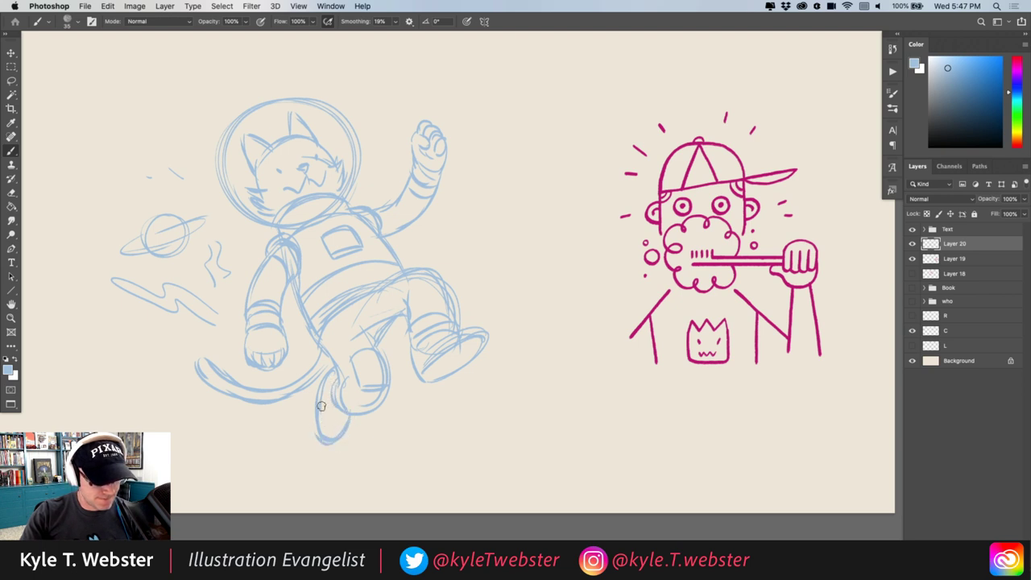
scroll(378, 347, "up", 3)
scroll(378, 348, "left", 5)
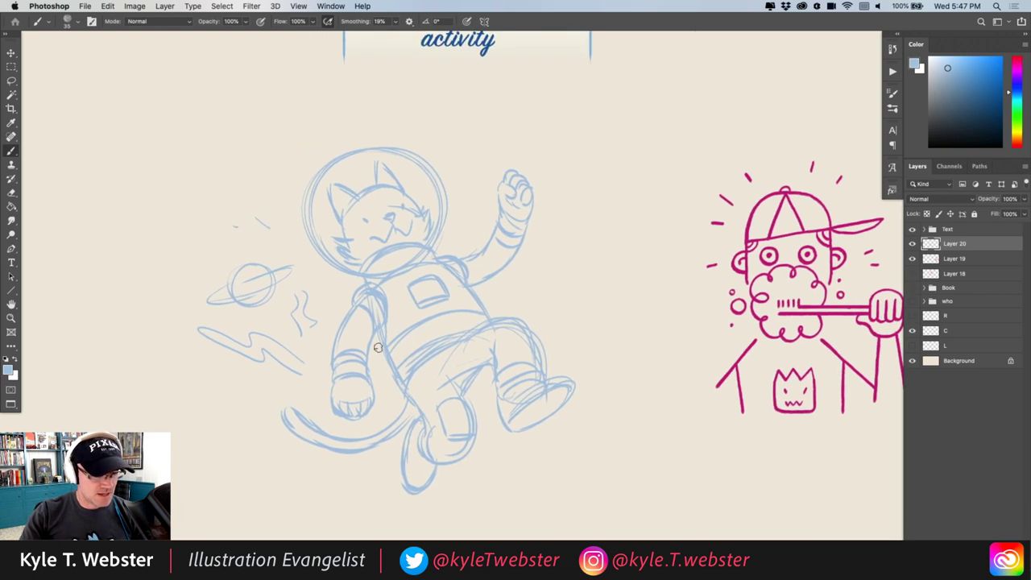
left_click_drag(385, 435, 291, 402)
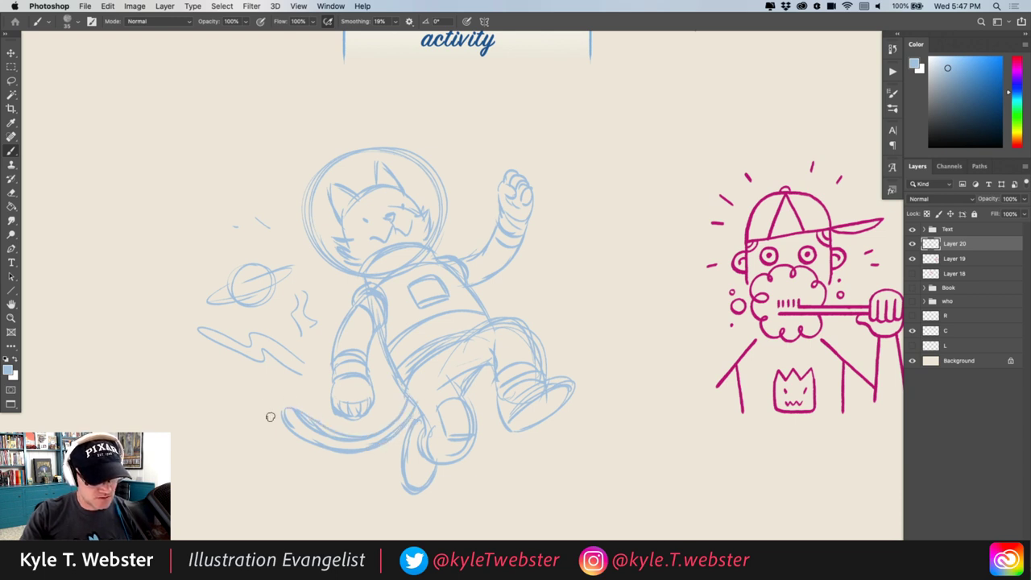
- Check the full page layout, then redraw both edges of the astronaut's raised arm
left_click(321, 323)
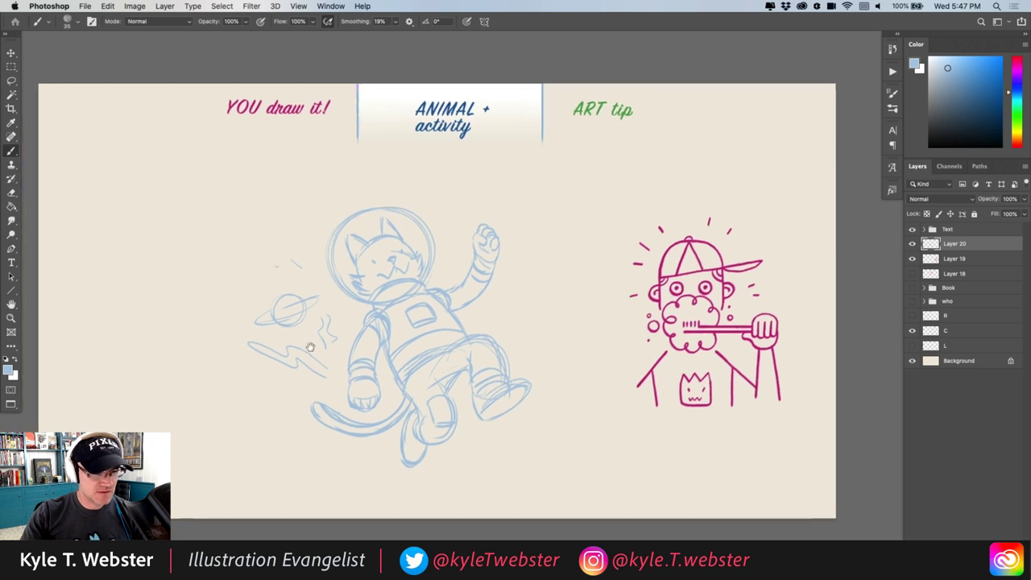
left_click_drag(370, 302, 338, 267)
left_click(346, 310, "super")
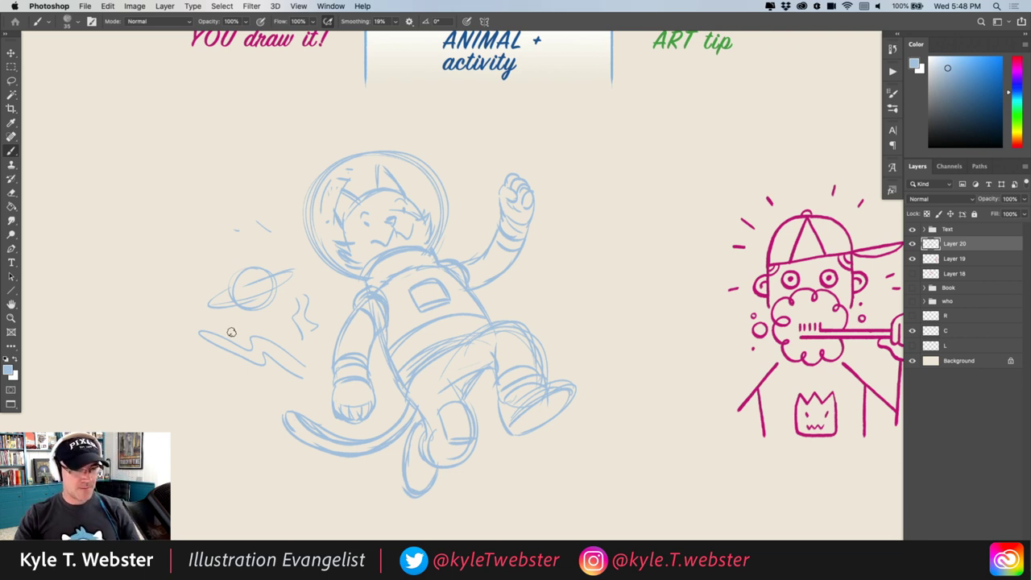
left_click_drag(231, 332, 249, 321)
left_click_drag(507, 203, 460, 246)
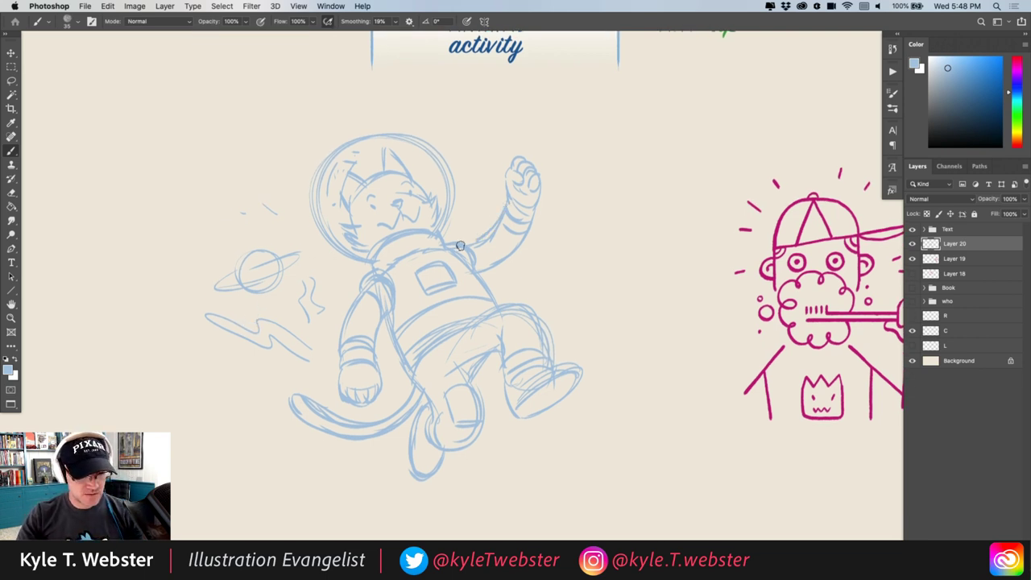
left_click_drag(529, 227, 489, 269)
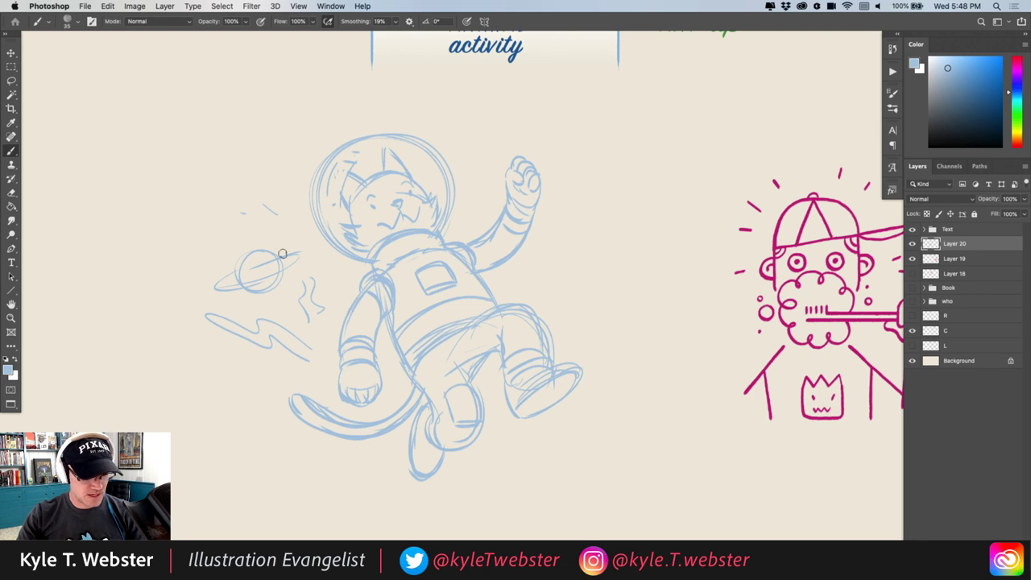
- Set the sketch layer to 50% opacity, add a new empty layer and pick a darker blue
left_click(1011, 199)
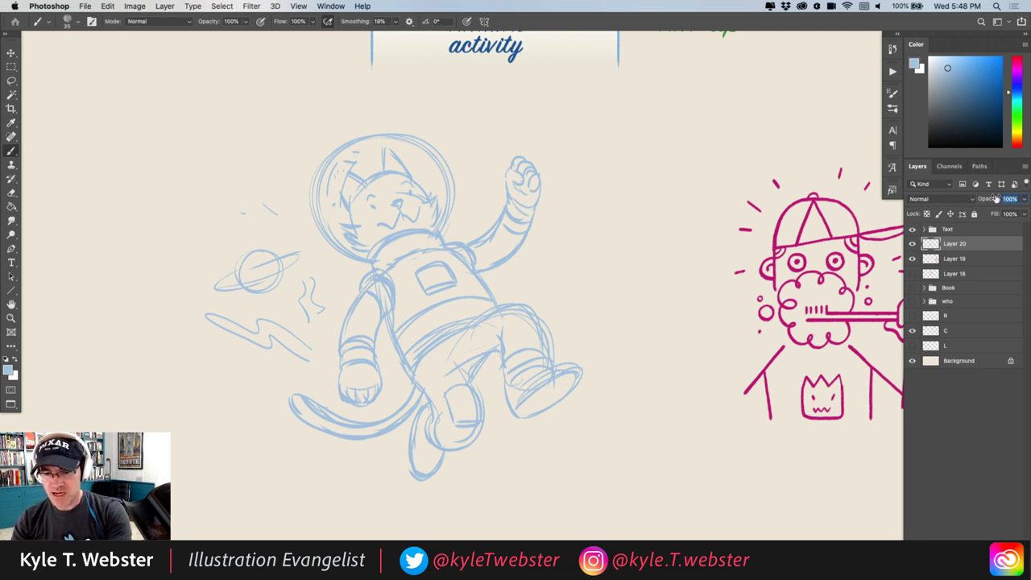
type("50")
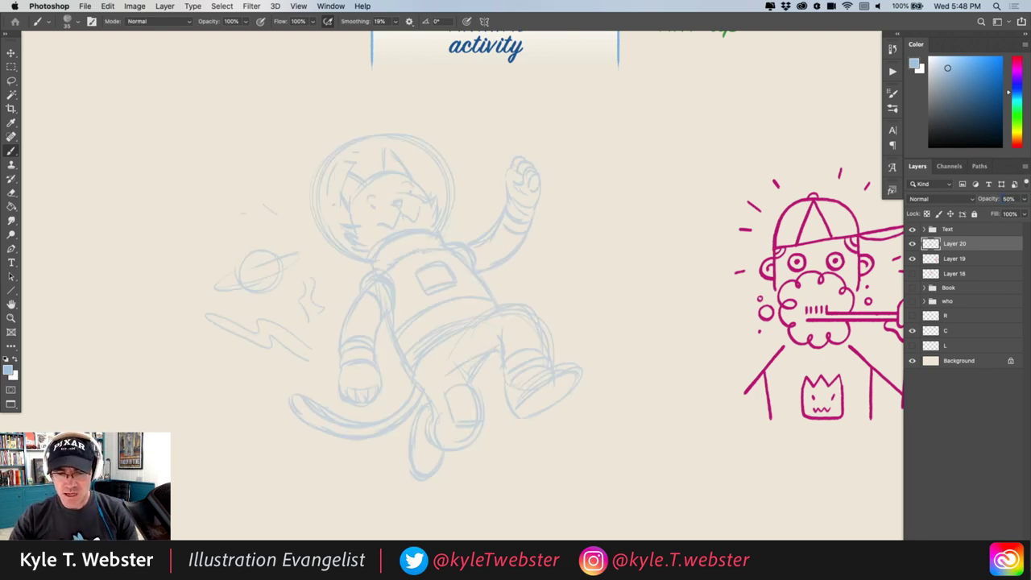
key("super+shift+alt+n")
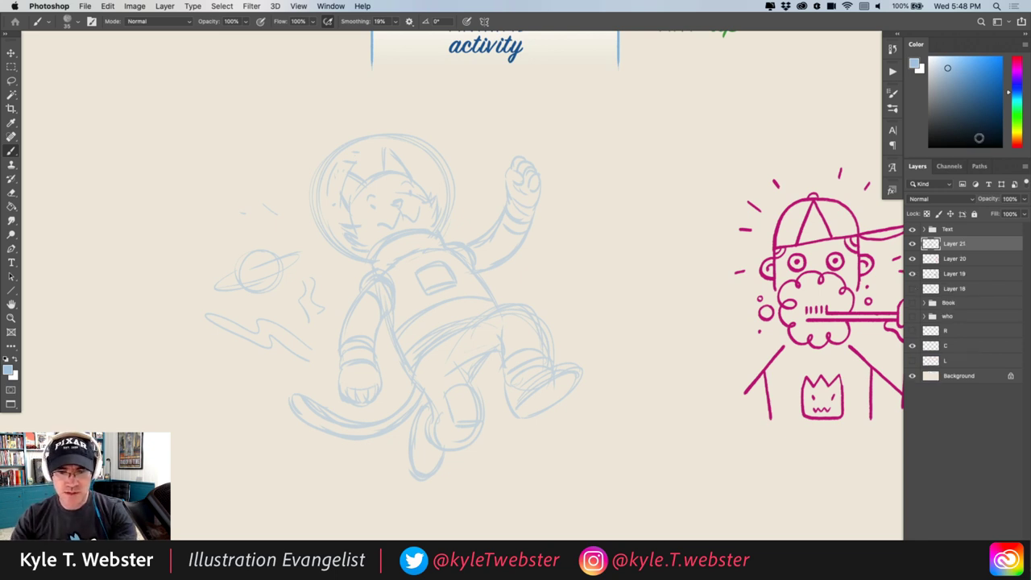
left_click(990, 95)
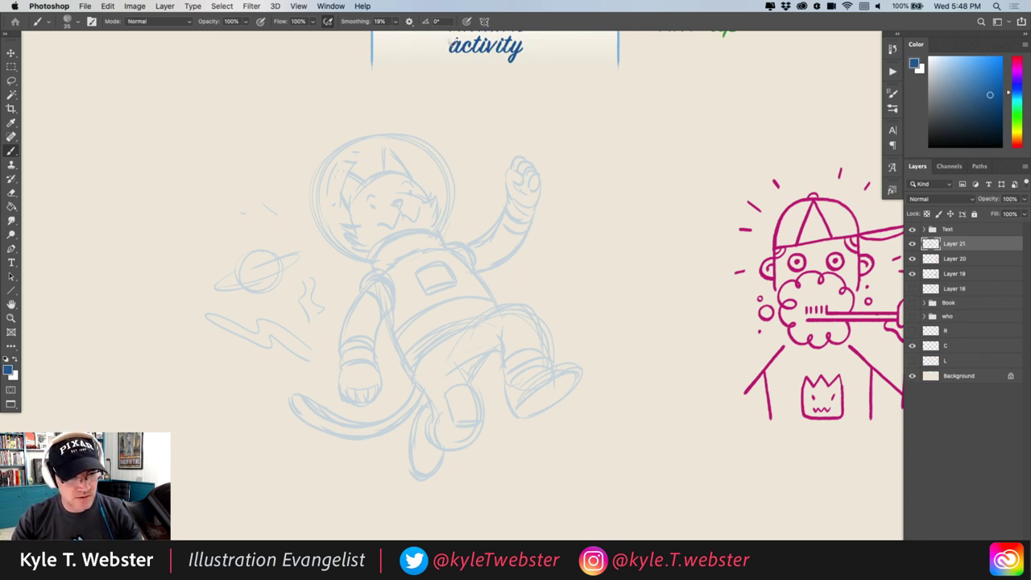
- Ink the cat's eyes, brows, left cheek line and right side of the head
scroll(349, 201, "up", 3)
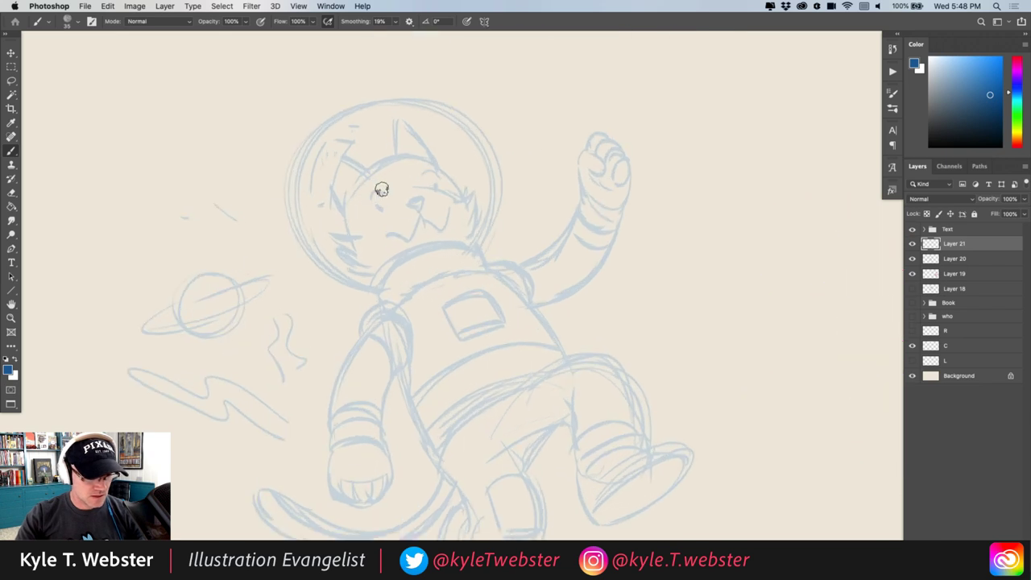
mouse_move(421, 197)
left_mouse_down()
mouse_move(408, 201)
mouse_move(419, 217)
mouse_move(410, 236)
mouse_move(385, 238)
mouse_move(453, 208)
left_mouse_up()
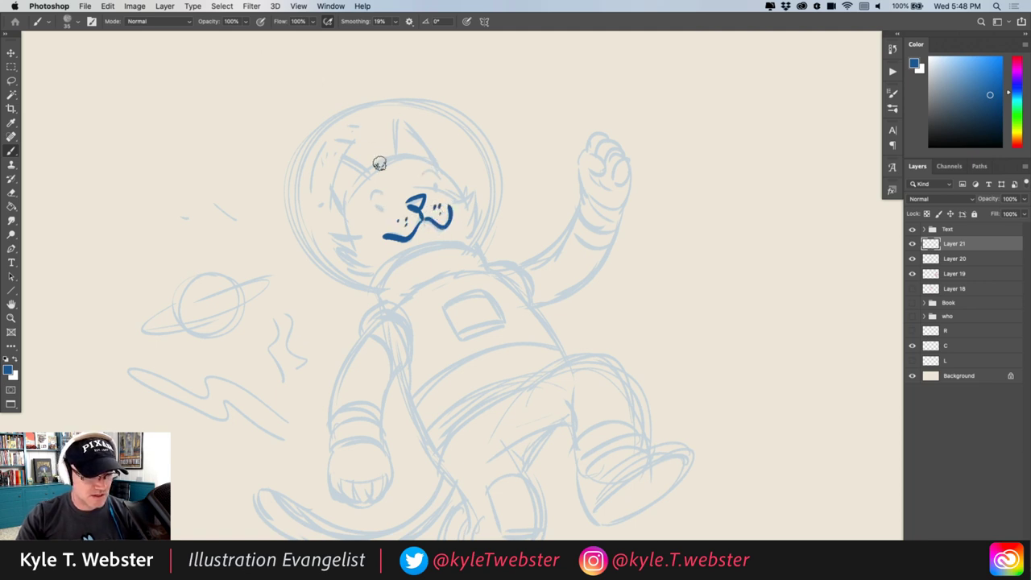
left_click_drag(381, 205, 382, 211)
left_click_drag(434, 182, 435, 190)
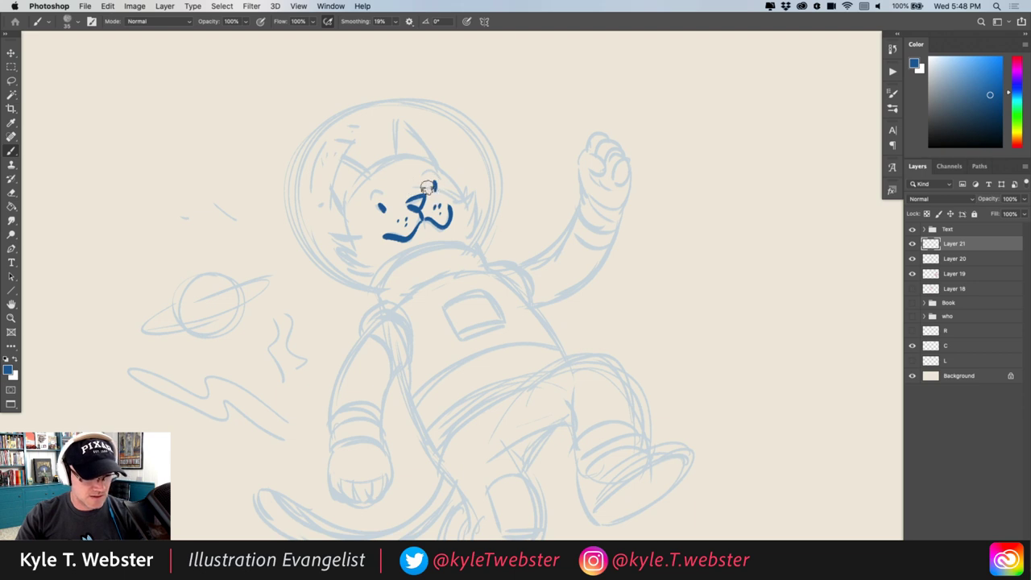
left_click_drag(367, 202, 439, 177)
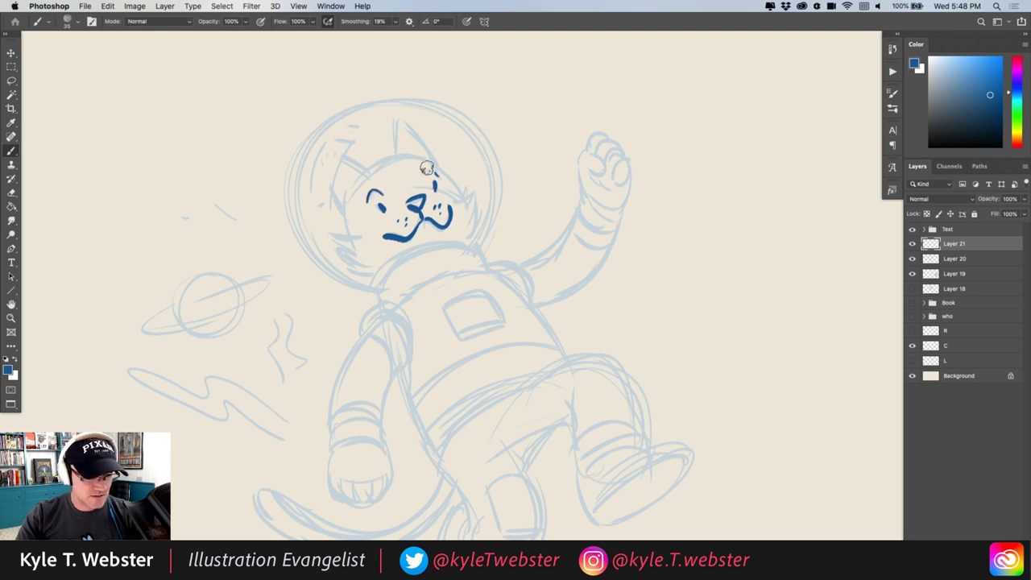
mouse_move(346, 194)
left_mouse_down()
mouse_move(345, 236)
mouse_move(336, 241)
mouse_move(345, 262)
mouse_move(363, 260)
mouse_move(374, 274)
left_mouse_up()
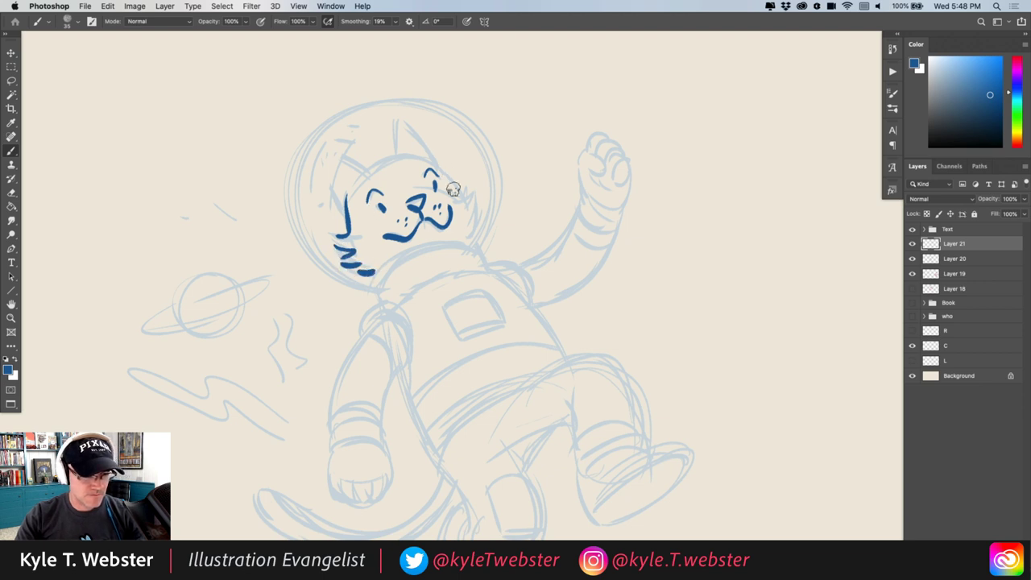
mouse_move(437, 162)
left_mouse_down()
mouse_move(459, 195)
mouse_move(467, 182)
mouse_move(479, 234)
left_mouse_up()
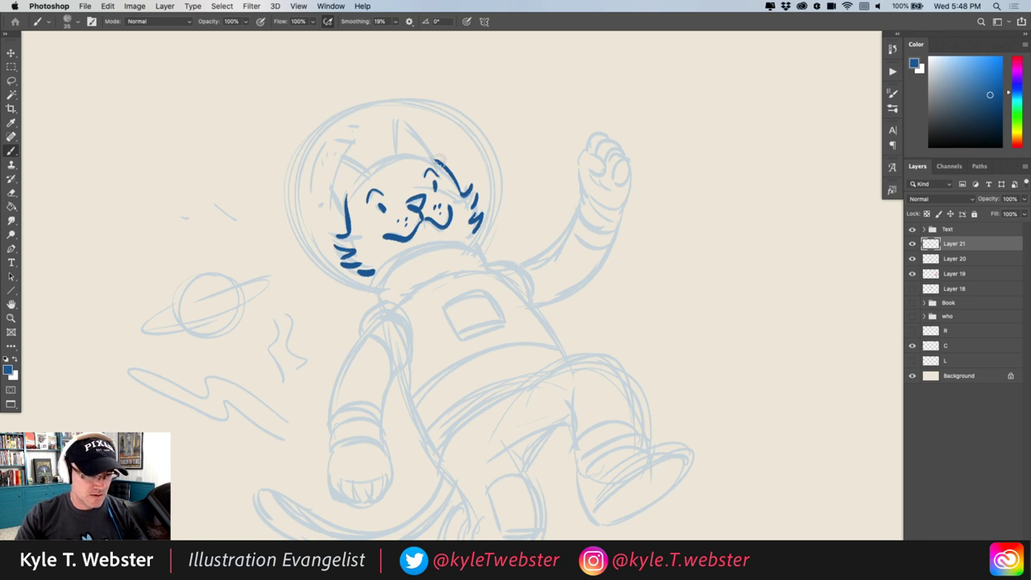
- Ink both ears, the cheek tufts, the forehead stripes and most of the helmet outline
mouse_move(441, 169)
left_mouse_down()
mouse_move(402, 122)
mouse_move(396, 157)
mouse_move(365, 167)
mouse_move(339, 157)
mouse_move(347, 211)
left_mouse_up()
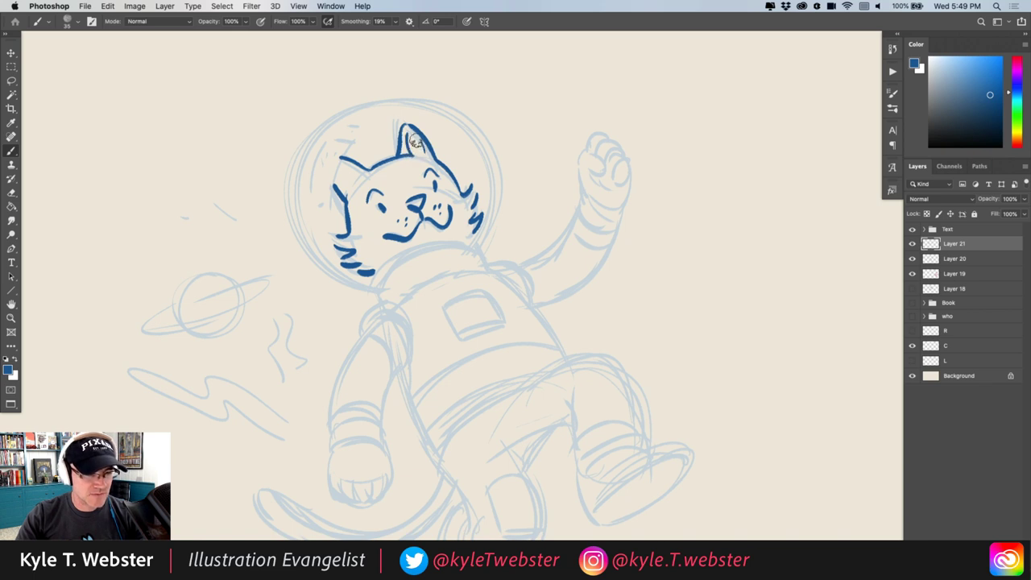
left_click_drag(357, 174, 346, 195)
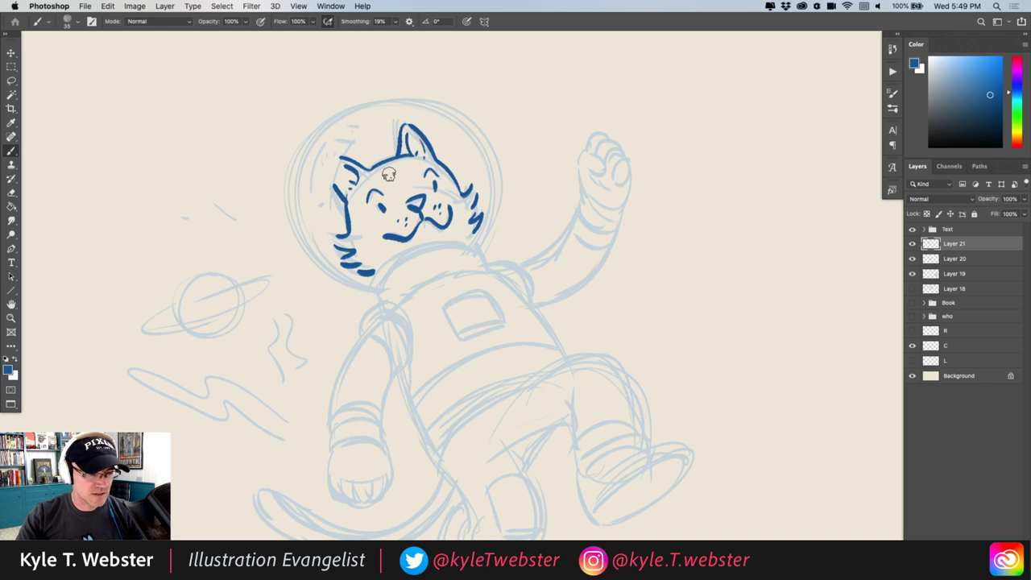
mouse_move(394, 163)
left_mouse_down()
mouse_move(390, 178)
mouse_move(401, 176)
mouse_move(382, 176)
left_mouse_up()
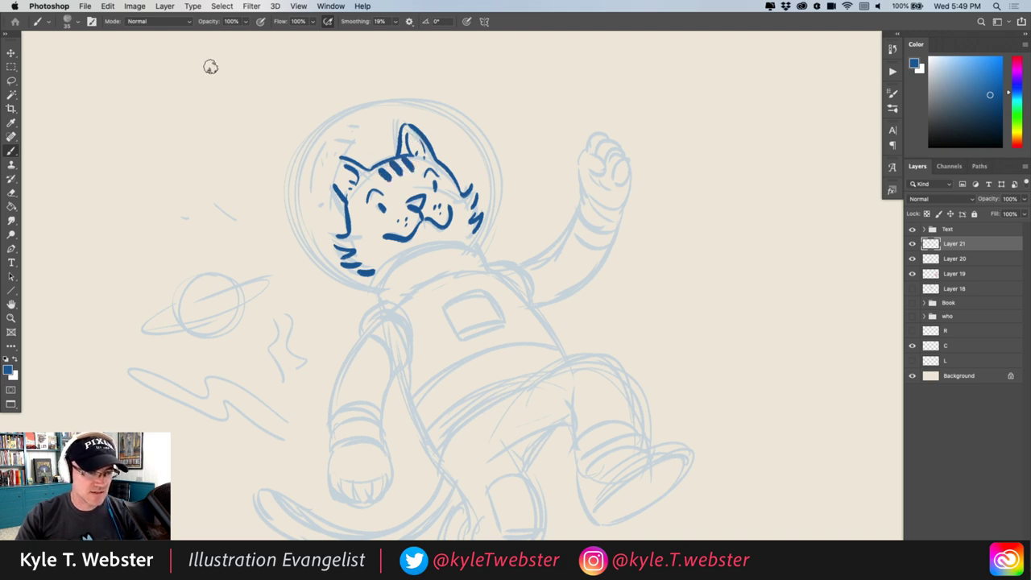
mouse_move(355, 137)
left_mouse_down()
mouse_move(341, 164)
mouse_move(320, 142)
mouse_move(315, 202)
left_mouse_up()
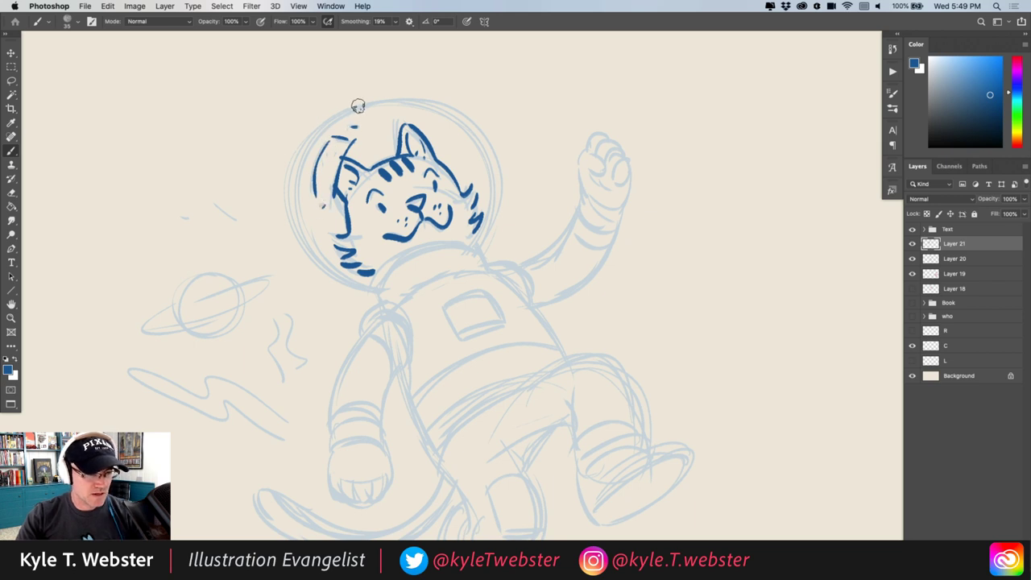
mouse_move(338, 114)
left_mouse_down()
mouse_move(293, 156)
mouse_move(285, 200)
mouse_move(318, 264)
mouse_move(372, 284)
left_mouse_up()
mouse_move(481, 231)
left_mouse_down()
mouse_move(476, 239)
mouse_move(489, 161)
mouse_move(464, 123)
mouse_move(419, 100)
left_mouse_up()
left_click_drag(307, 175, 401, 251)
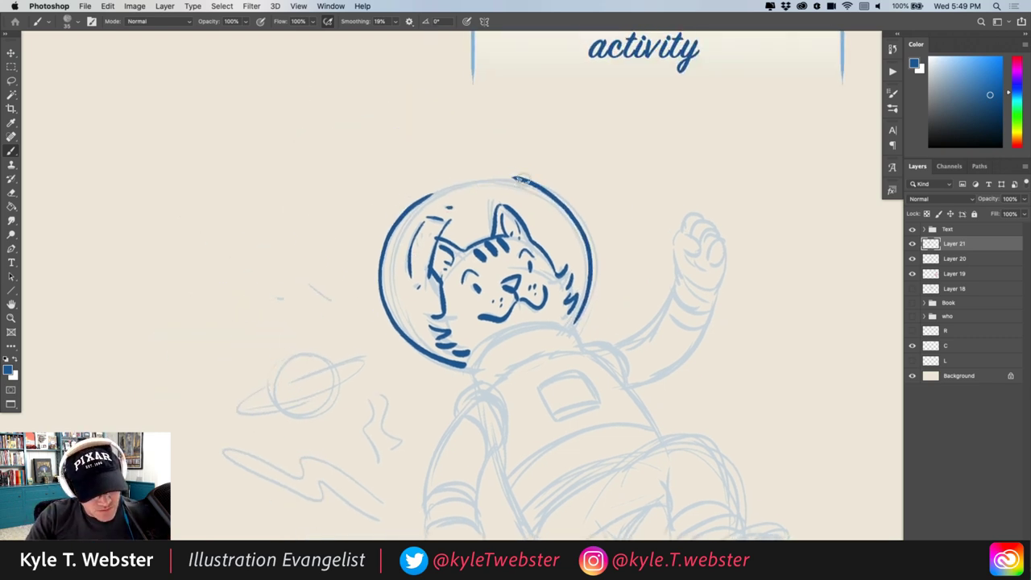
- Close the gap at the top of the helmet outline
left_click_drag(522, 179, 429, 193)
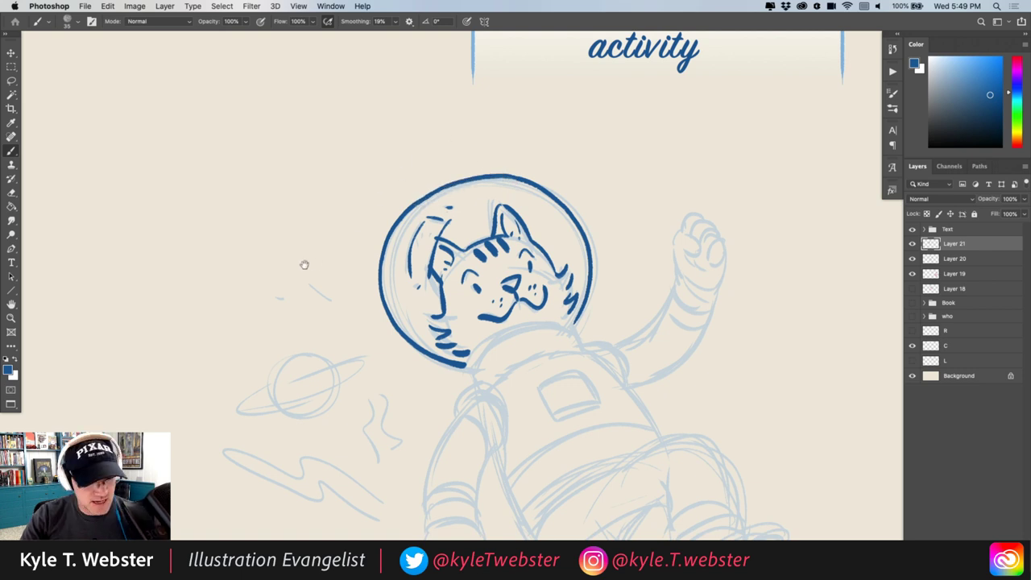
left_click_drag(422, 158, 332, 31)
mouse_move(439, 193)
left_mouse_down()
mouse_move(418, 186)
mouse_move(458, 192)
mouse_move(411, 193)
mouse_move(355, 235)
left_mouse_up()
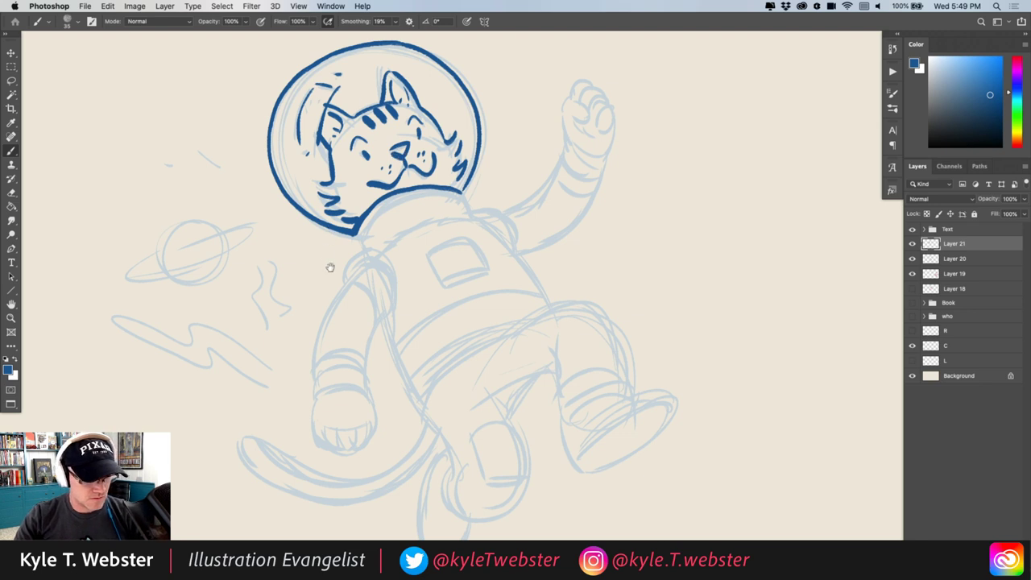
left_click_drag(331, 267, 344, 299)
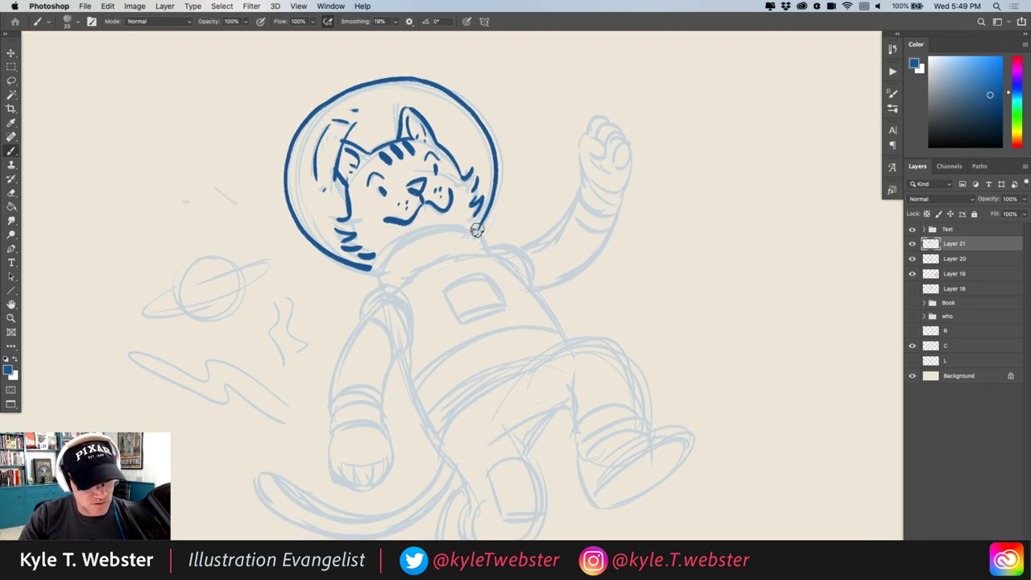
- Ink the helmet's lower rim, the suit's right shoulder curve and the lowered arm
mouse_move(482, 228)
left_mouse_down()
mouse_move(412, 235)
mouse_move(374, 271)
mouse_move(380, 288)
mouse_move(487, 248)
mouse_move(396, 288)
mouse_move(400, 295)
mouse_move(360, 318)
mouse_move(403, 354)
left_mouse_up()
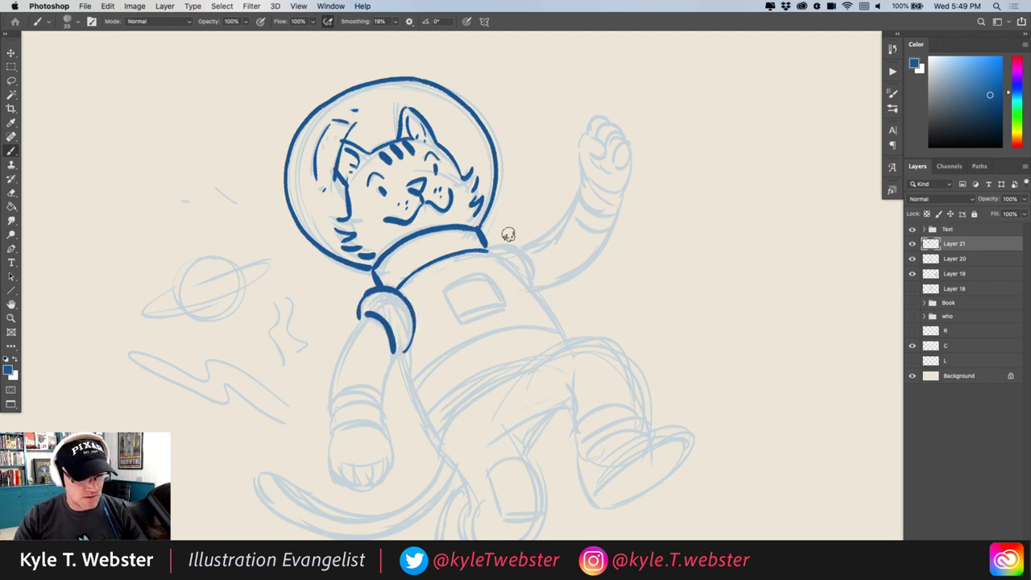
mouse_move(485, 237)
left_mouse_down()
mouse_move(530, 282)
mouse_move(557, 333)
left_mouse_up()
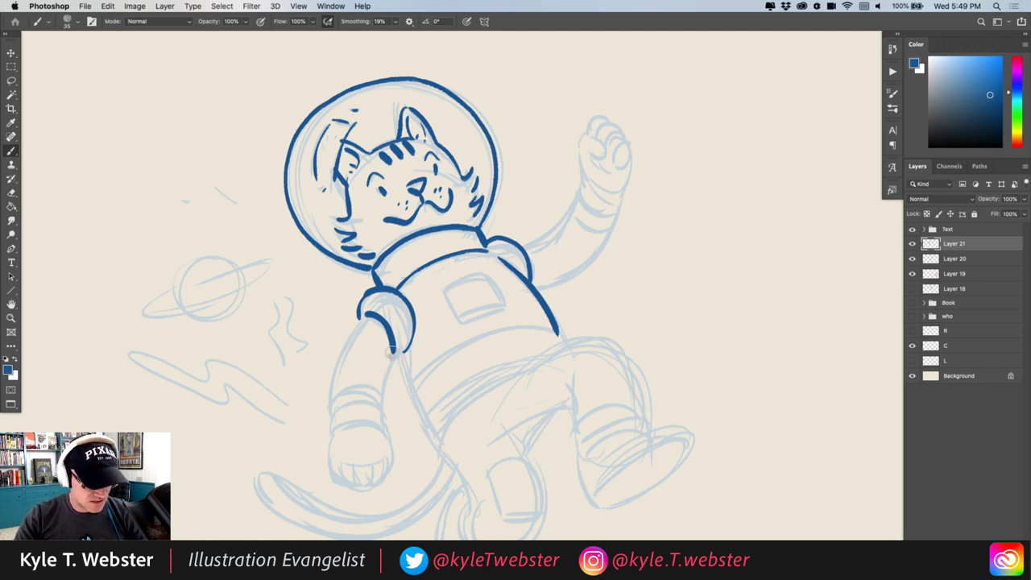
left_click_drag(395, 348, 380, 397)
mouse_move(364, 316)
left_mouse_down()
mouse_move(329, 374)
mouse_move(329, 294)
mouse_move(349, 335)
mouse_move(345, 368)
mouse_move(395, 365)
mouse_move(320, 291)
mouse_move(392, 345)
mouse_move(384, 400)
mouse_move(340, 387)
mouse_move(336, 345)
left_mouse_up()
scroll(339, 365, "down", 4)
scroll(326, 318, "down", 2)
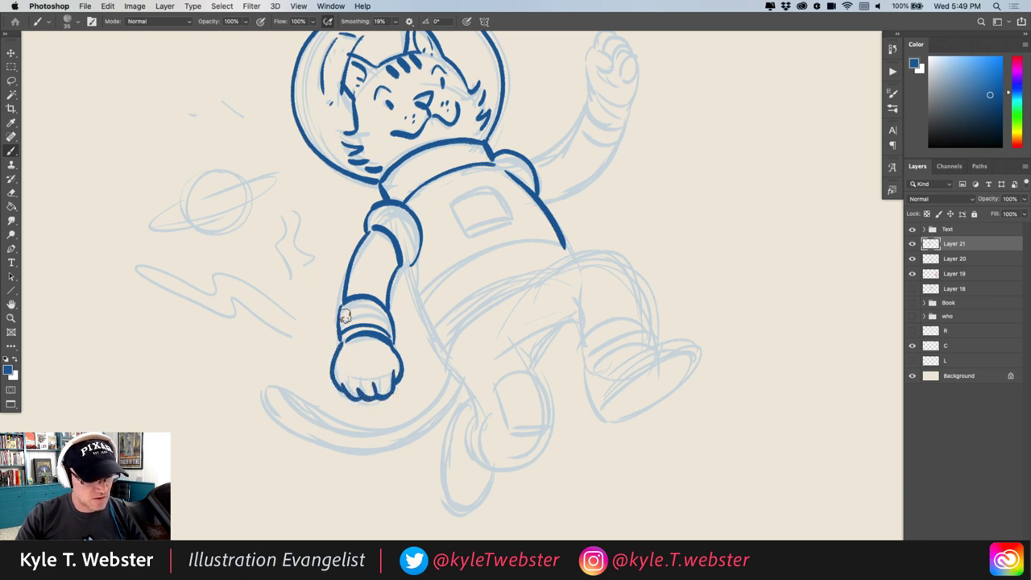
- Finish the lowered glove, then ink the raised arm to the wrist and the glove's thumb edge
left_click_drag(323, 297, 265, 362)
left_click_drag(289, 303, 265, 347)
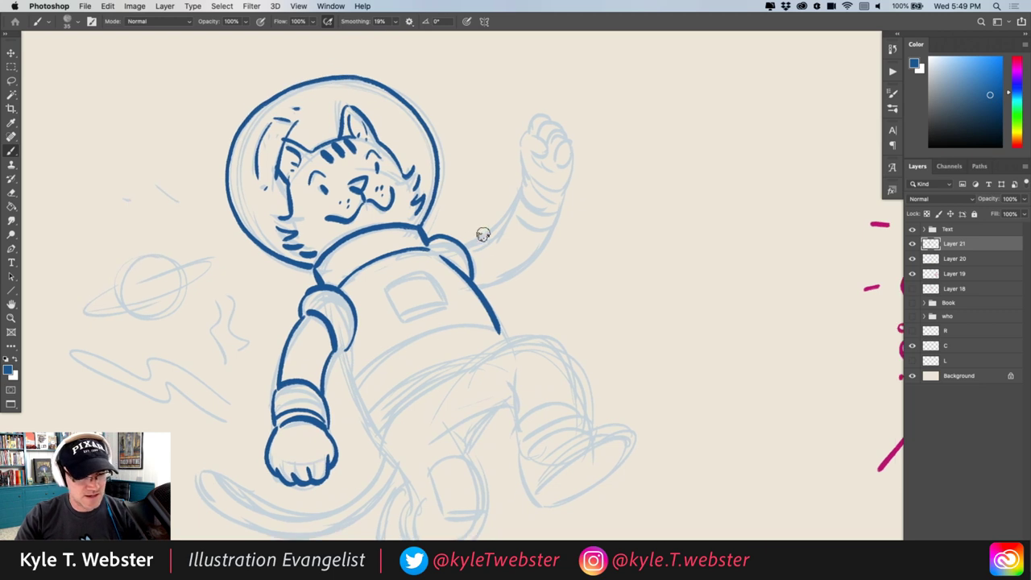
mouse_move(458, 242)
left_mouse_down()
mouse_move(496, 223)
mouse_move(518, 179)
left_mouse_up()
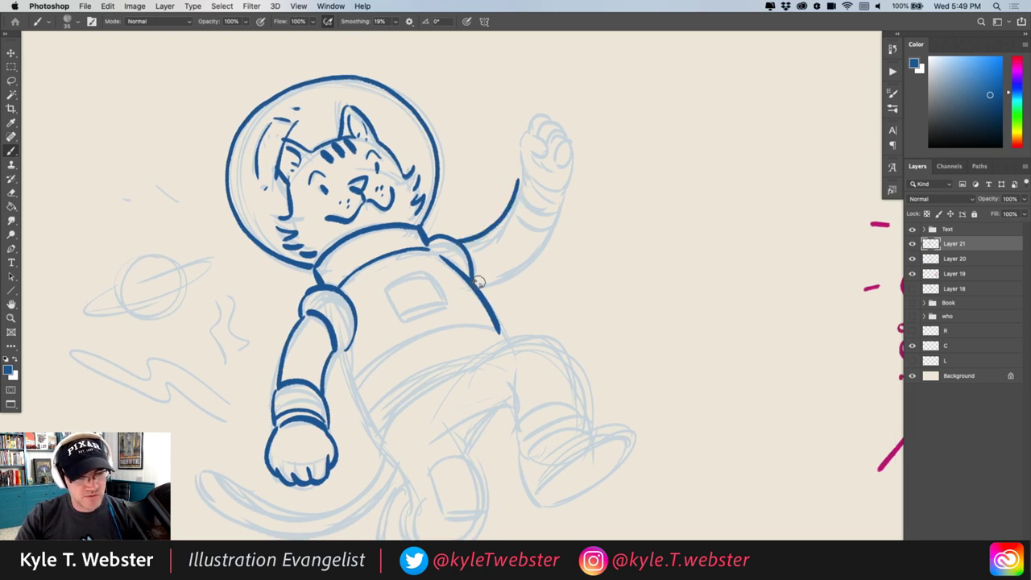
mouse_move(475, 283)
left_mouse_down()
mouse_move(554, 225)
mouse_move(527, 250)
mouse_move(488, 244)
mouse_move(522, 253)
left_mouse_up()
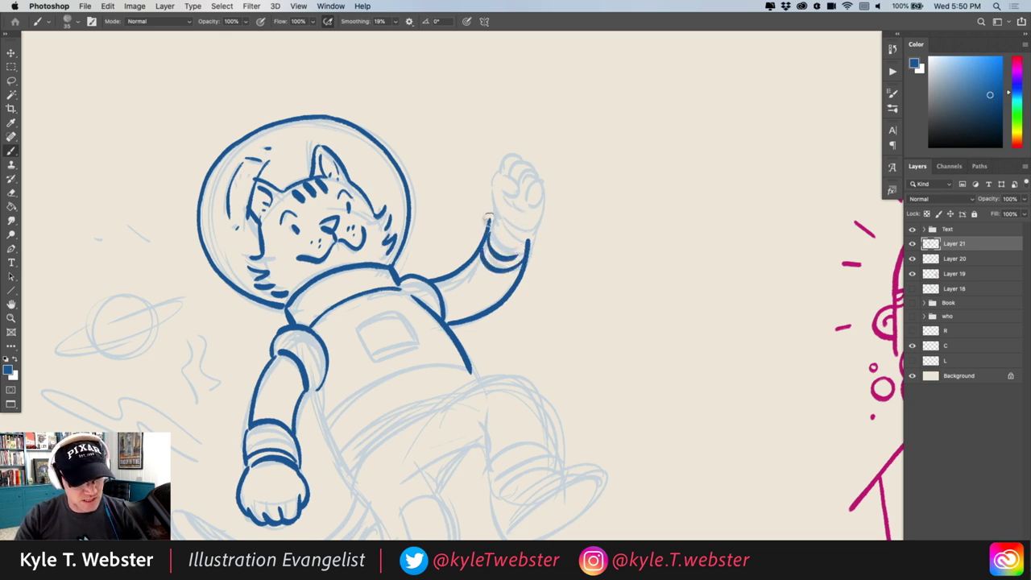
mouse_move(490, 216)
left_mouse_down()
mouse_move(495, 184)
mouse_move(516, 196)
mouse_move(510, 235)
mouse_move(544, 216)
mouse_move(532, 191)
mouse_move(534, 202)
mouse_move(542, 188)
mouse_move(515, 172)
mouse_move(526, 165)
left_mouse_up()
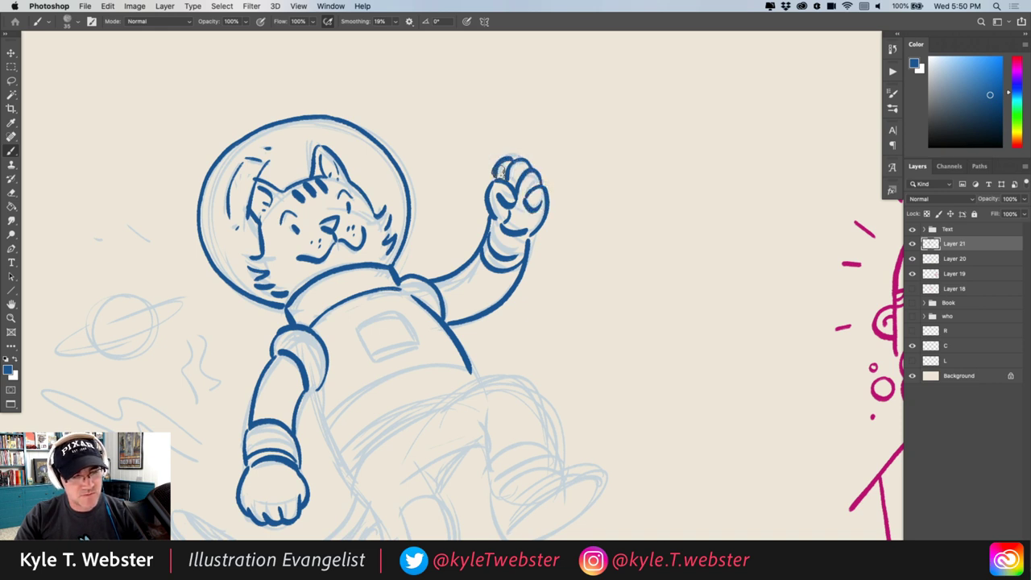
left_click_drag(278, 286, 292, 197)
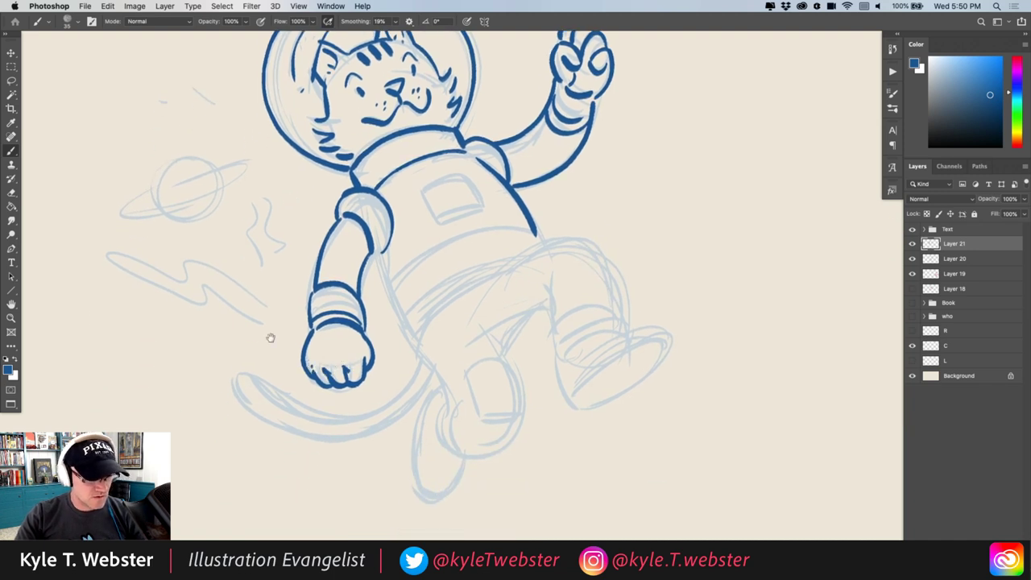
left_click_drag(270, 338, 218, 302)
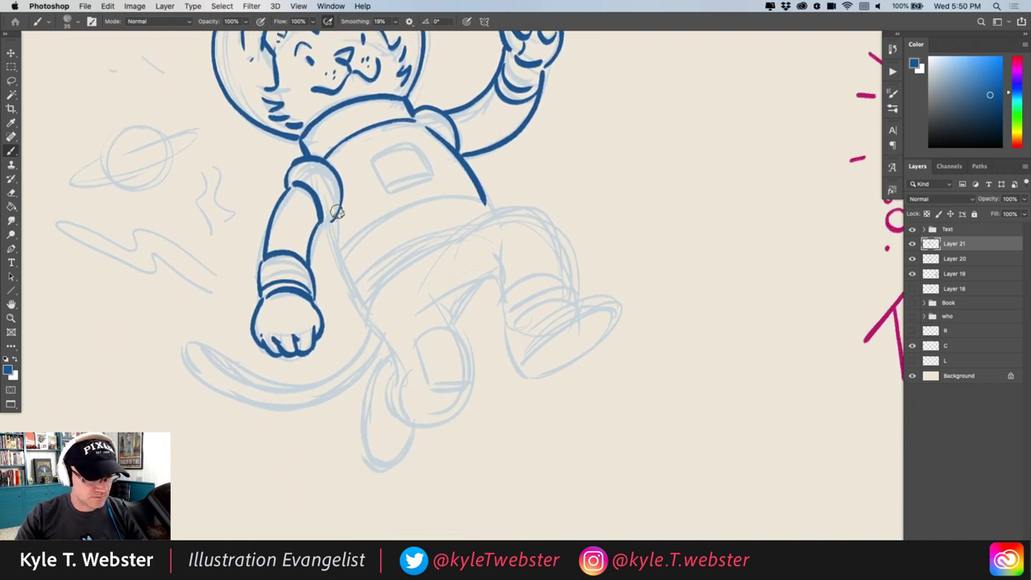
- Extend the near arm's contour toward the elbow and ink the suit's lower edge
mouse_move(337, 211)
left_mouse_down()
mouse_move(327, 229)
mouse_move(338, 257)
left_mouse_up()
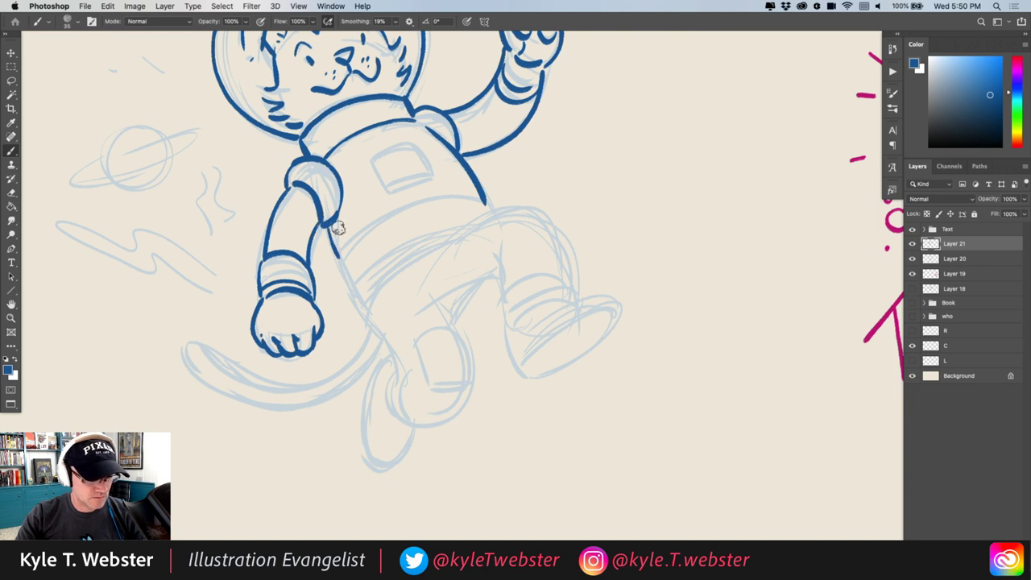
mouse_move(479, 196)
left_mouse_down()
mouse_move(391, 214)
mouse_move(335, 254)
mouse_move(356, 296)
left_mouse_up()
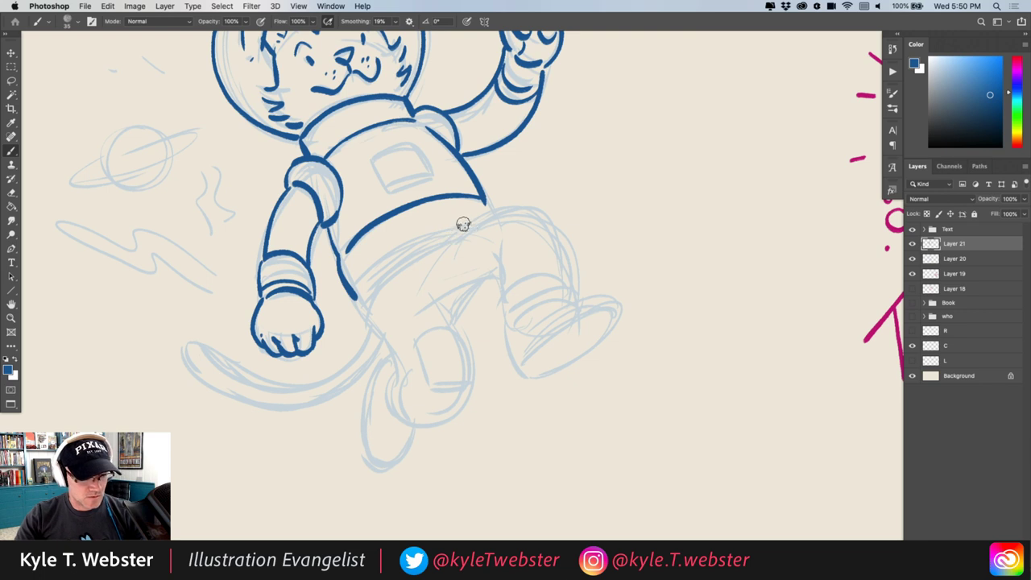
mouse_move(463, 224)
left_mouse_down()
mouse_move(358, 295)
mouse_move(394, 376)
mouse_move(372, 391)
mouse_move(464, 395)
mouse_move(456, 342)
left_mouse_up()
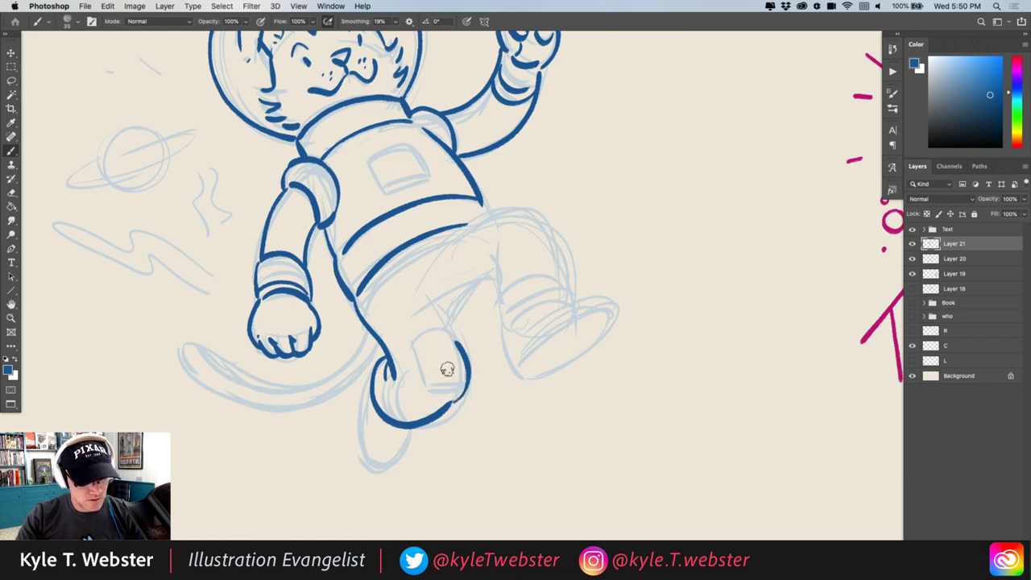
- Ink the boot's inner lines and top contour, the thigh, and small torso detail marks
mouse_move(461, 398)
left_mouse_down()
mouse_move(428, 395)
mouse_move(406, 343)
mouse_move(459, 346)
mouse_move(435, 398)
left_mouse_up()
mouse_move(457, 346)
left_mouse_down()
mouse_move(342, 296)
mouse_move(325, 314)
mouse_move(427, 338)
mouse_move(474, 304)
left_mouse_up()
scroll(341, 295, "up", 2)
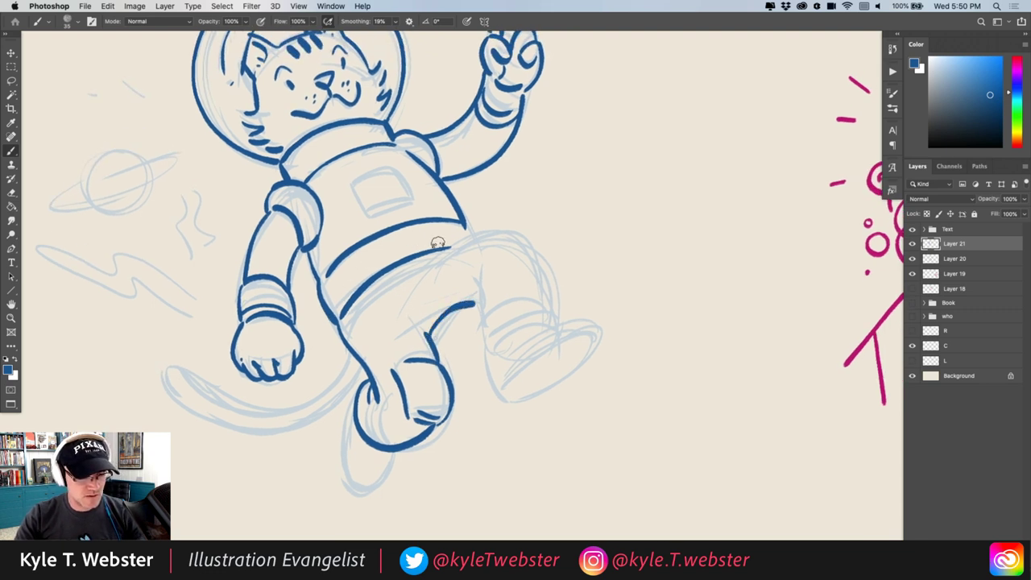
mouse_move(446, 253)
left_mouse_down()
mouse_move(501, 228)
mouse_move(530, 269)
mouse_move(480, 312)
mouse_move(483, 296)
mouse_move(551, 324)
left_mouse_up()
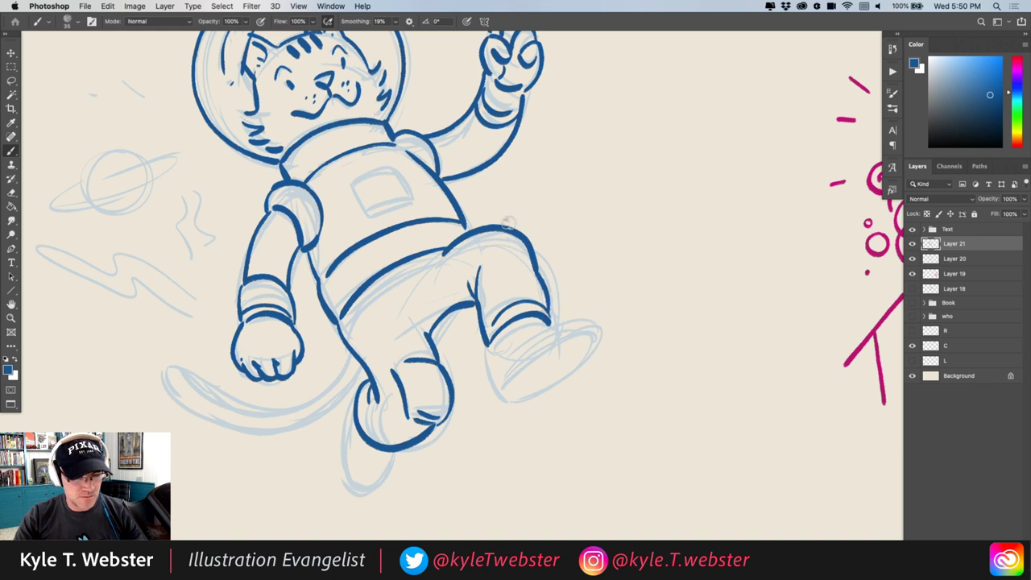
left_click_drag(357, 270, 364, 232)
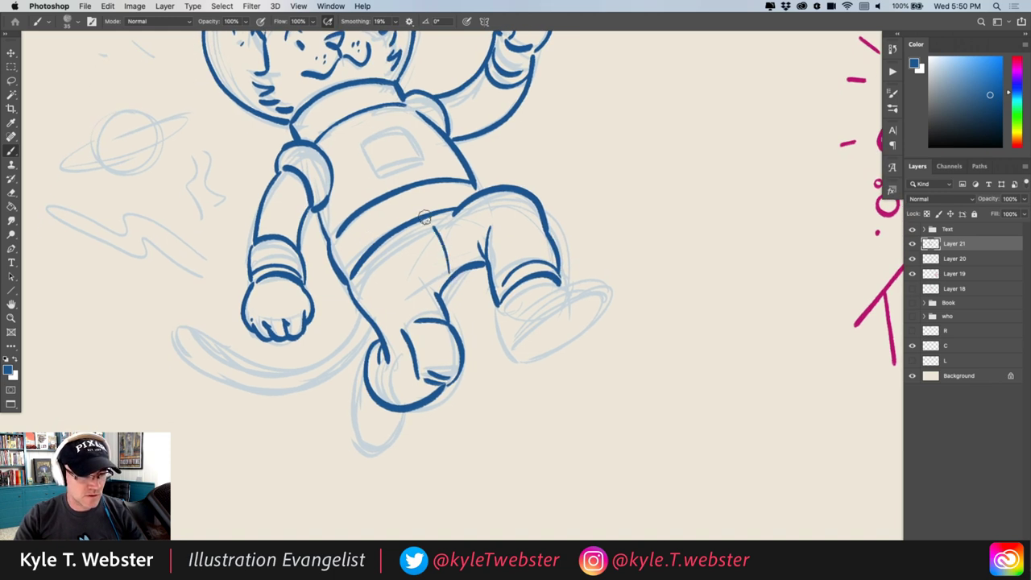
left_click_drag(323, 206, 326, 232)
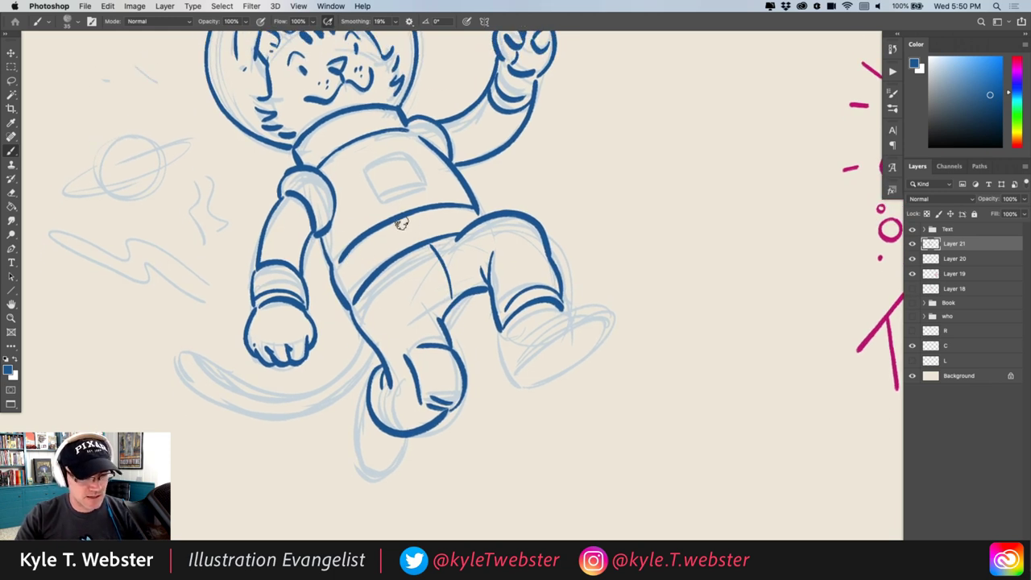
left_click_drag(393, 226, 404, 238)
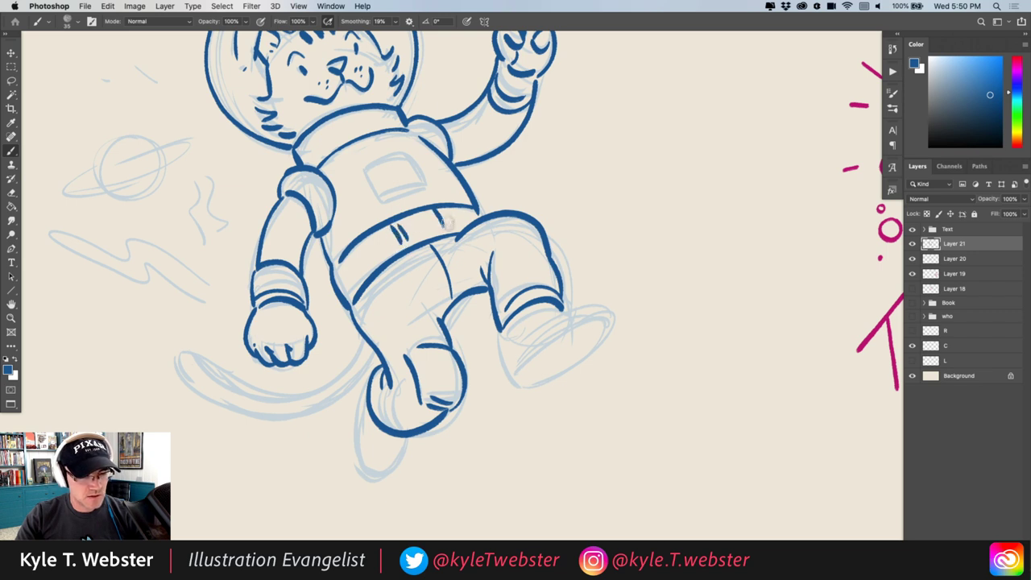
mouse_move(427, 184)
left_mouse_down()
mouse_move(442, 235)
mouse_move(395, 252)
mouse_move(416, 205)
mouse_move(377, 224)
mouse_move(395, 251)
left_mouse_up()
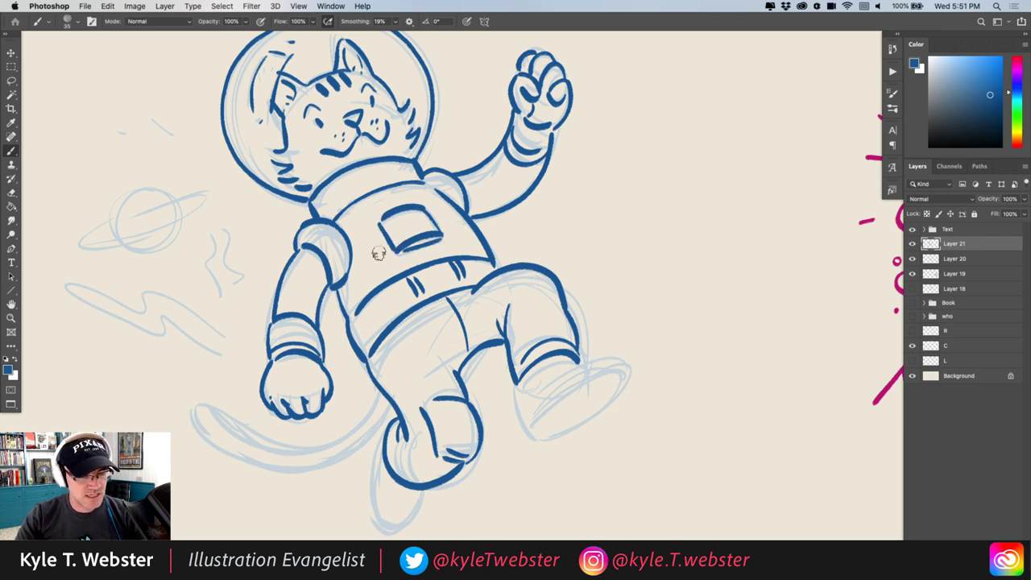
- Trace the left and right boot outlines and add sole details inside the left boot
left_click_drag(280, 249, 250, 194)
left_click_drag(307, 243, 325, 224)
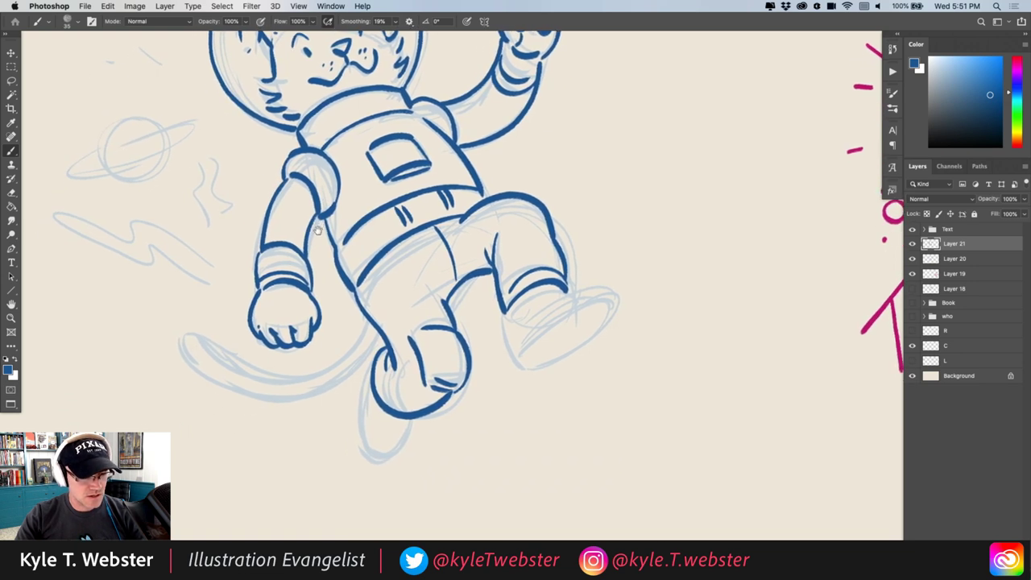
left_click_drag(359, 301, 390, 250)
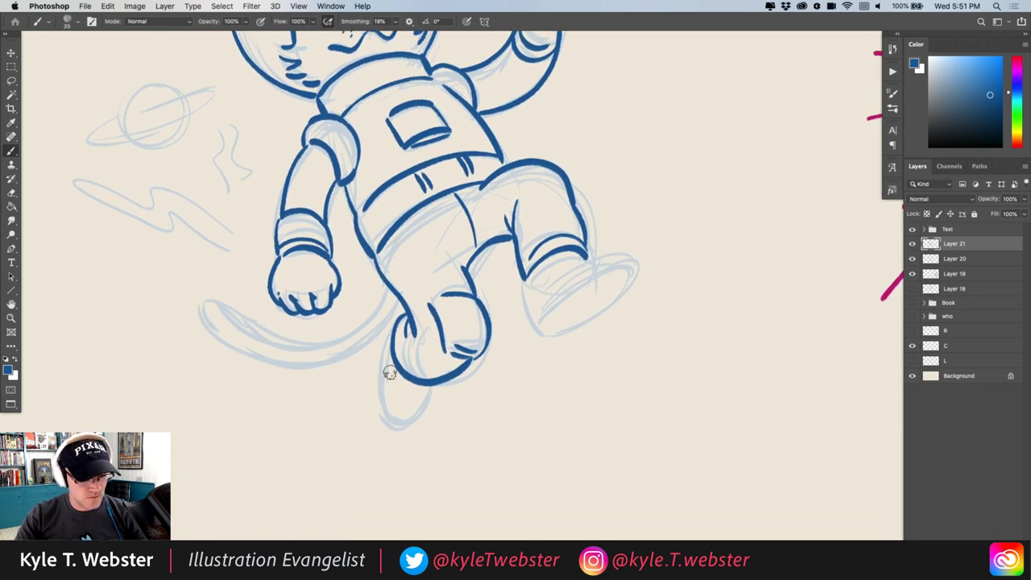
mouse_move(403, 320)
left_mouse_down()
mouse_move(375, 355)
mouse_move(378, 398)
mouse_move(402, 418)
mouse_move(428, 369)
left_mouse_up()
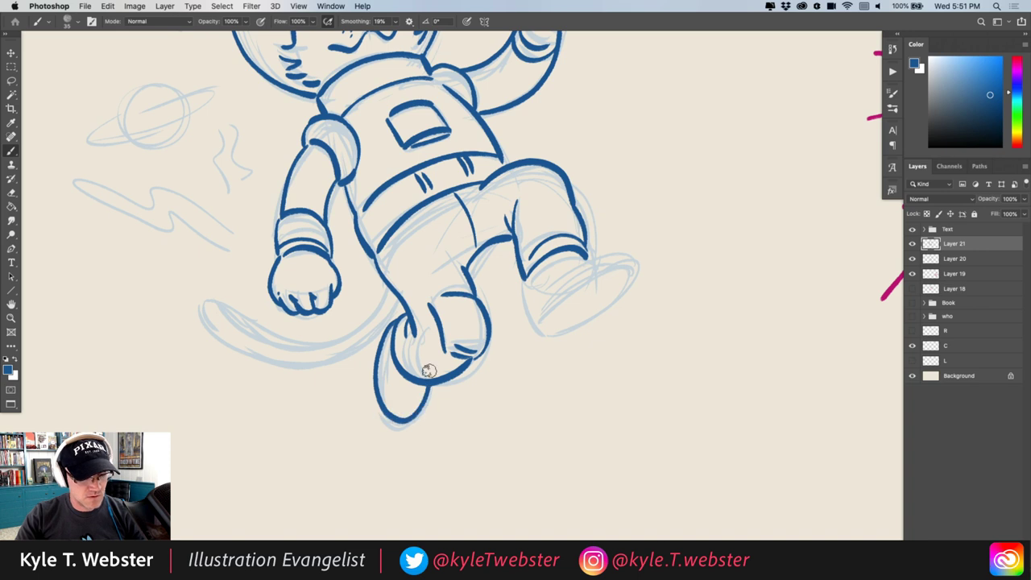
mouse_move(524, 281)
left_mouse_down()
mouse_move(545, 339)
mouse_move(588, 325)
mouse_move(616, 268)
mouse_move(633, 271)
mouse_move(620, 256)
mouse_move(571, 286)
left_mouse_up()
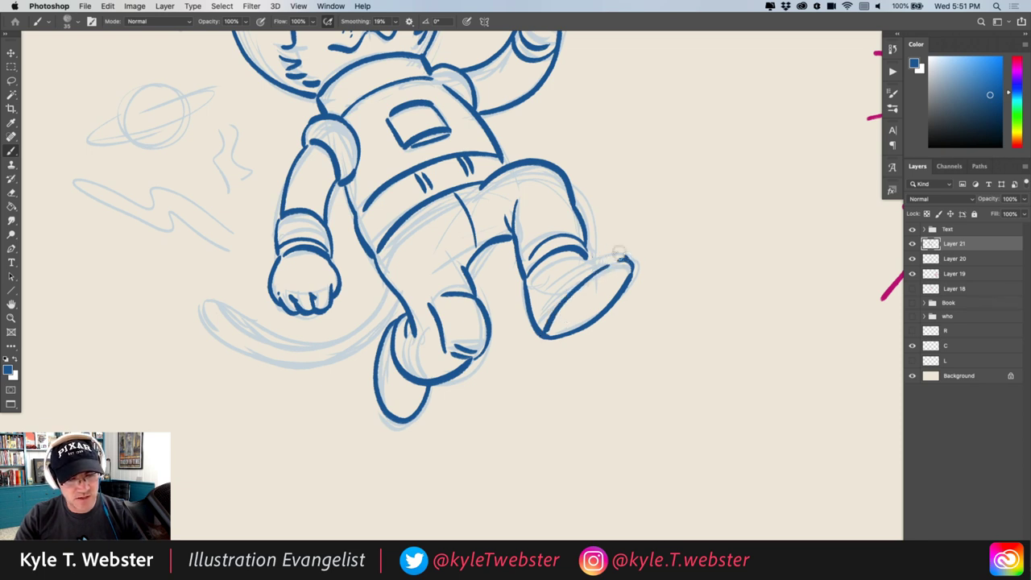
left_click_drag(624, 254, 555, 275)
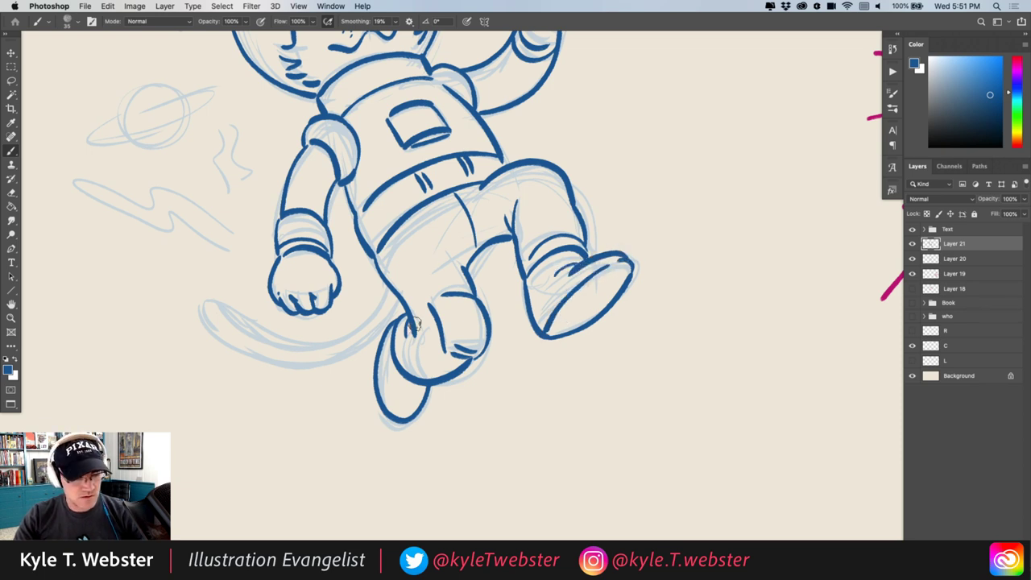
mouse_move(416, 396)
left_mouse_down()
mouse_move(392, 386)
mouse_move(409, 389)
left_mouse_up()
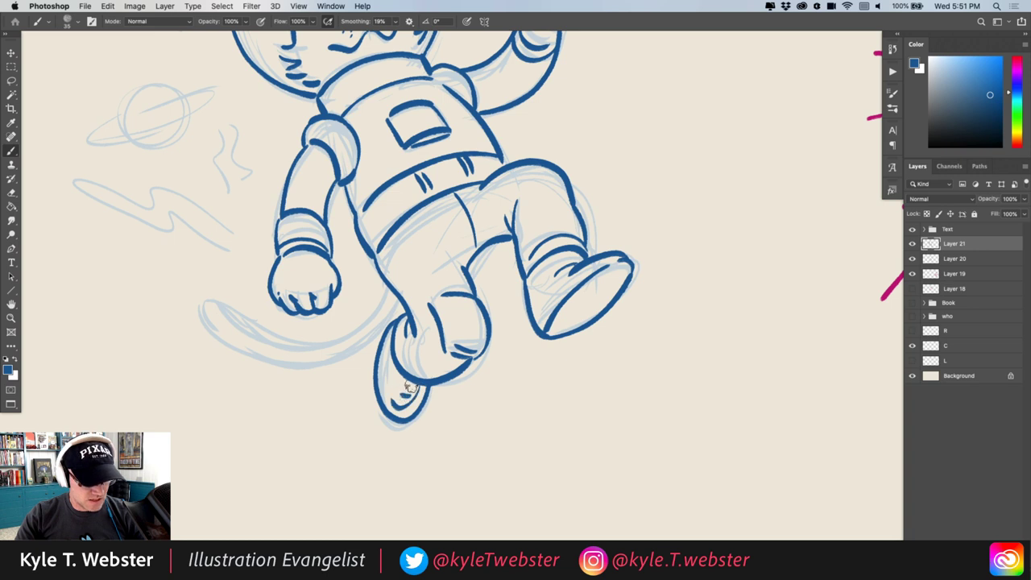
mouse_move(362, 281)
left_mouse_down()
mouse_move(307, 337)
mouse_move(415, 337)
mouse_move(466, 372)
mouse_move(370, 332)
mouse_move(384, 337)
mouse_move(364, 350)
mouse_move(386, 375)
mouse_move(436, 385)
mouse_move(521, 364)
mouse_move(551, 317)
left_mouse_up()
left_click_drag(361, 256, 352, 337)
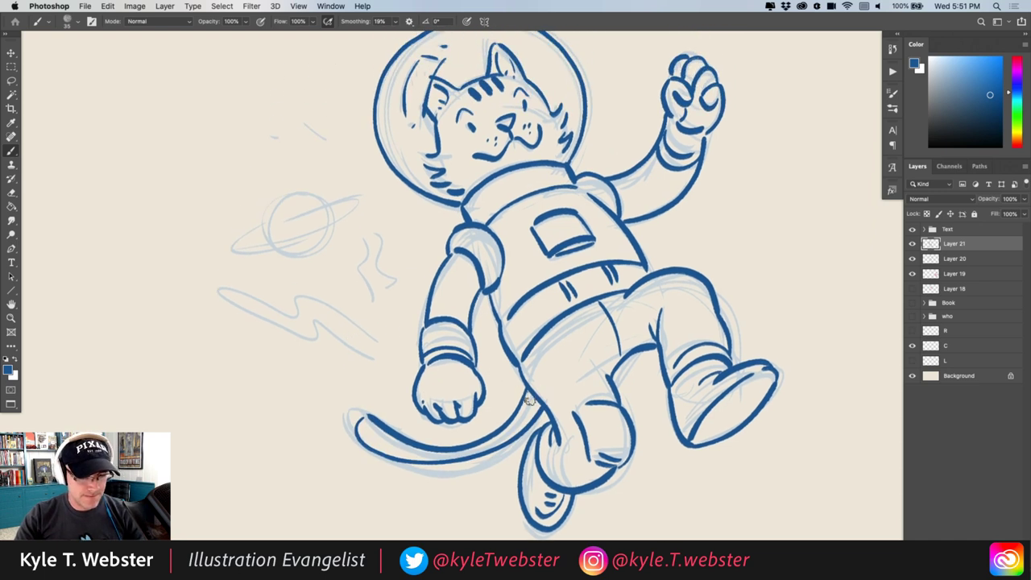
- Ink the planet's round body and the ring around it
left_click_drag(342, 278, 371, 307)
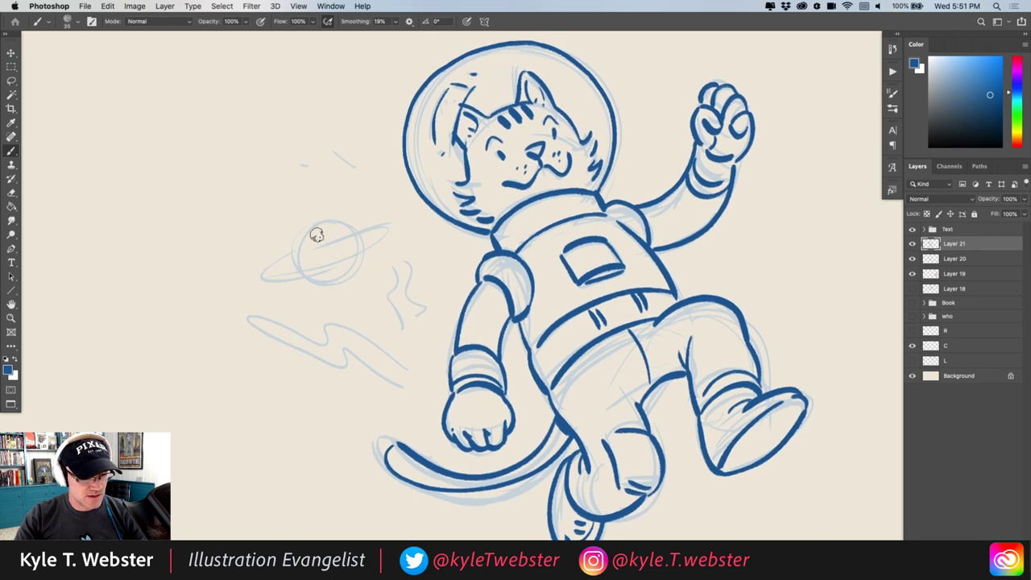
mouse_move(350, 232)
left_mouse_down()
mouse_move(321, 231)
mouse_move(306, 266)
mouse_move(327, 287)
mouse_move(356, 281)
mouse_move(367, 255)
mouse_move(348, 227)
left_mouse_up()
mouse_move(298, 264)
left_mouse_down()
mouse_move(334, 279)
mouse_move(387, 239)
mouse_move(340, 235)
mouse_move(346, 256)
mouse_move(359, 246)
left_mouse_up()
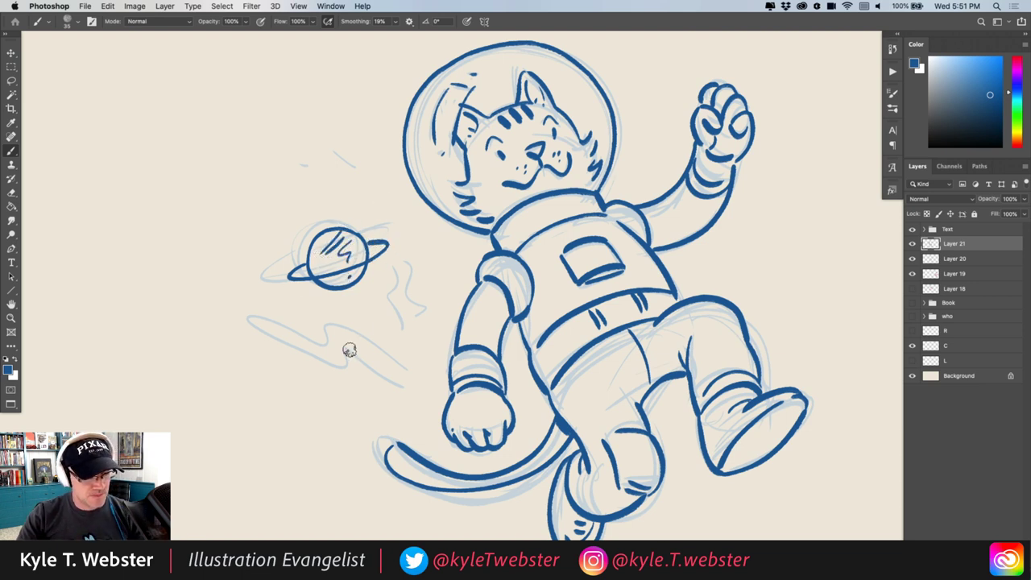
- Draw two small stars on the swoosh and dab three dots around it
mouse_move(382, 351)
left_mouse_down()
mouse_move(355, 364)
mouse_move(367, 376)
mouse_move(379, 339)
left_mouse_up()
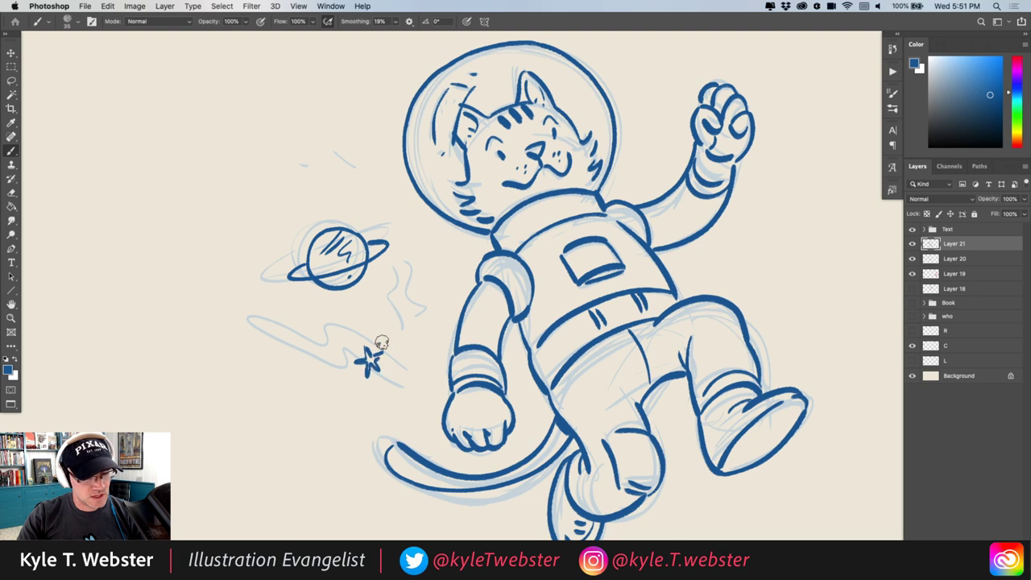
mouse_move(442, 292)
left_mouse_down()
mouse_move(422, 290)
mouse_move(429, 300)
left_mouse_up()
left_click(359, 320)
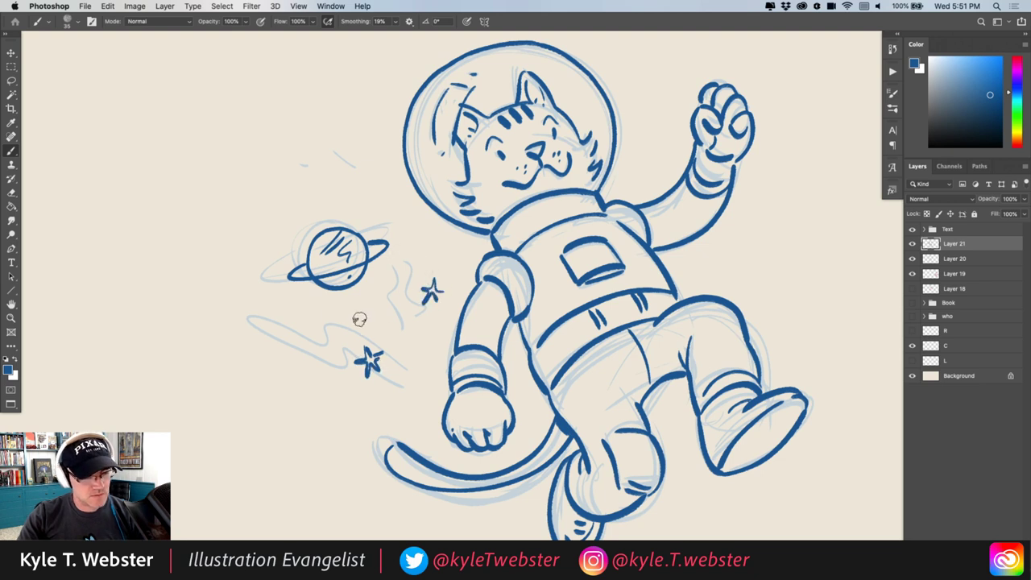
left_click(296, 375)
left_click(277, 332)
scroll(255, 229, "down", 5)
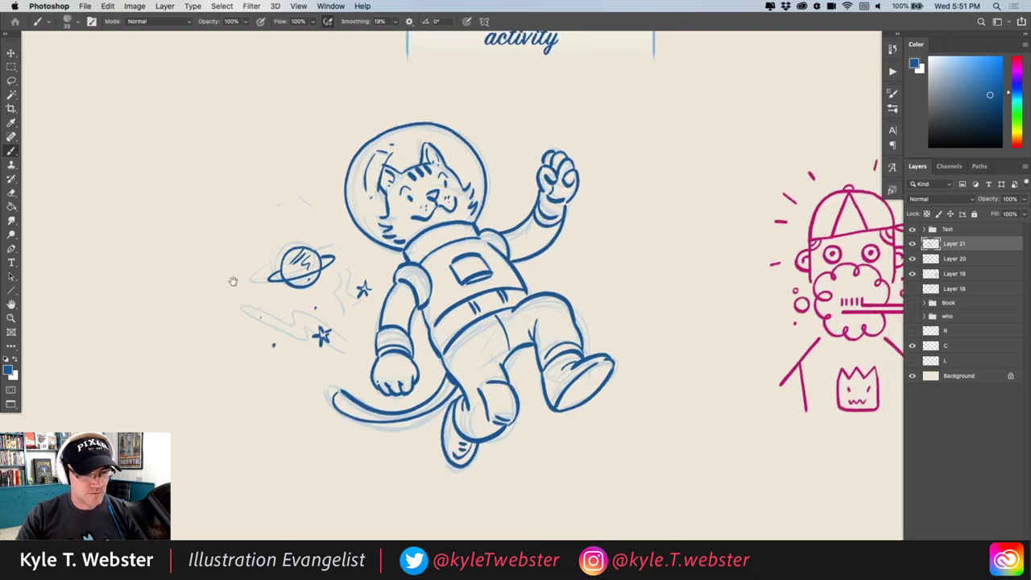
- Draw wavy space swirls left of the helmet, around the stars, above the paw and right of the figure
left_click_drag(322, 208, 211, 240)
mouse_move(198, 287)
left_mouse_down()
mouse_move(285, 298)
mouse_move(314, 314)
mouse_move(321, 342)
mouse_move(261, 393)
mouse_move(288, 385)
left_mouse_up()
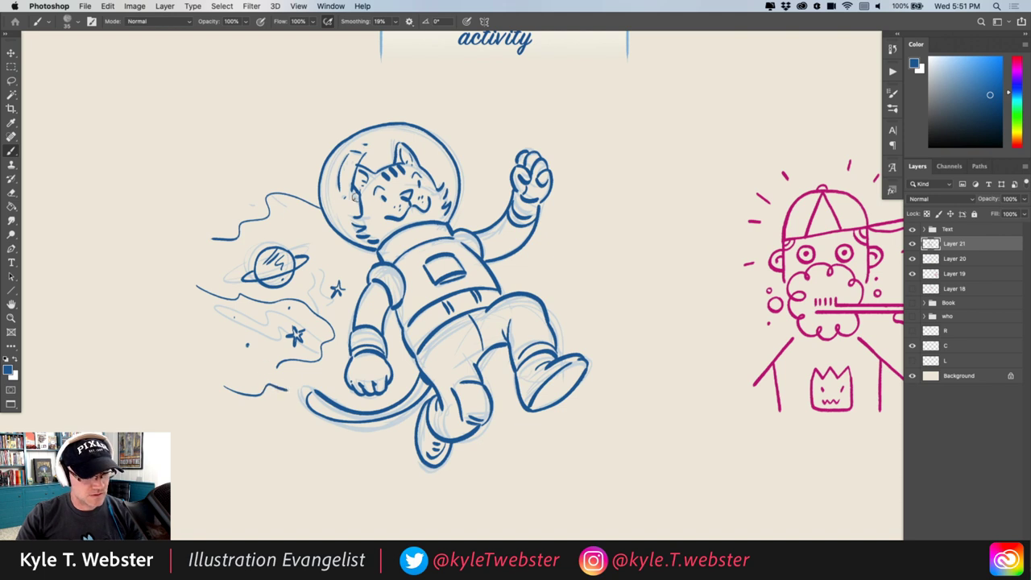
left_click_drag(461, 192, 501, 123)
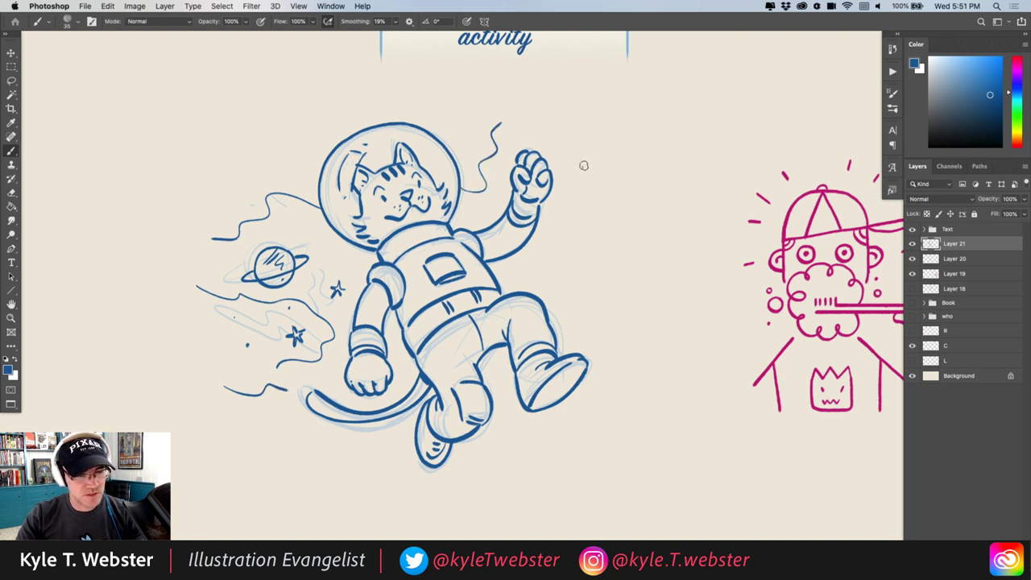
mouse_move(581, 160)
left_mouse_down()
mouse_move(589, 211)
mouse_move(575, 246)
mouse_move(604, 287)
mouse_move(605, 263)
mouse_move(592, 265)
mouse_move(617, 248)
mouse_move(647, 282)
mouse_move(586, 324)
mouse_move(602, 331)
mouse_move(622, 357)
left_mouse_up()
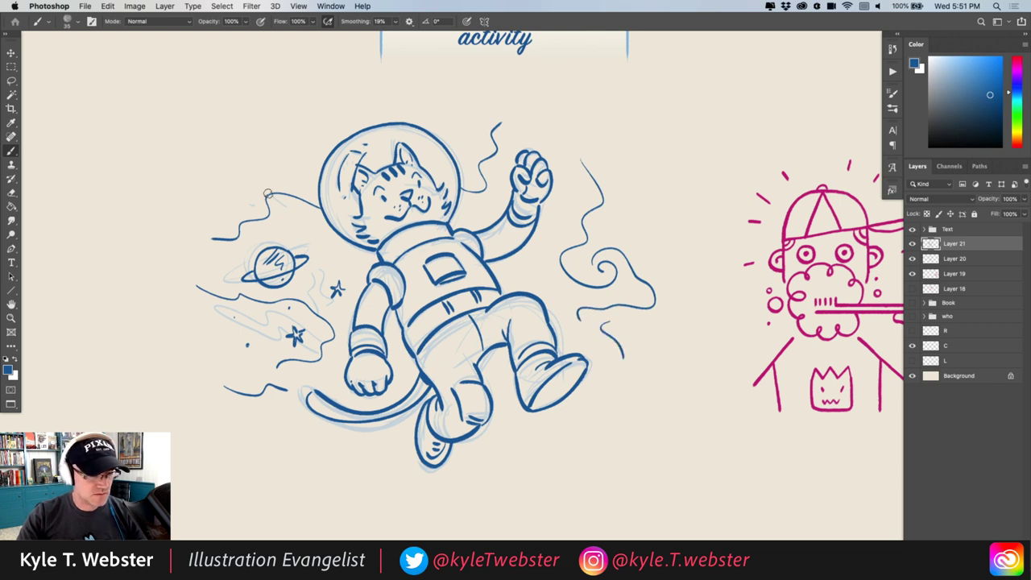
mouse_move(304, 183)
left_mouse_down()
mouse_move(256, 182)
mouse_move(241, 204)
mouse_move(256, 145)
mouse_move(219, 162)
left_mouse_up()
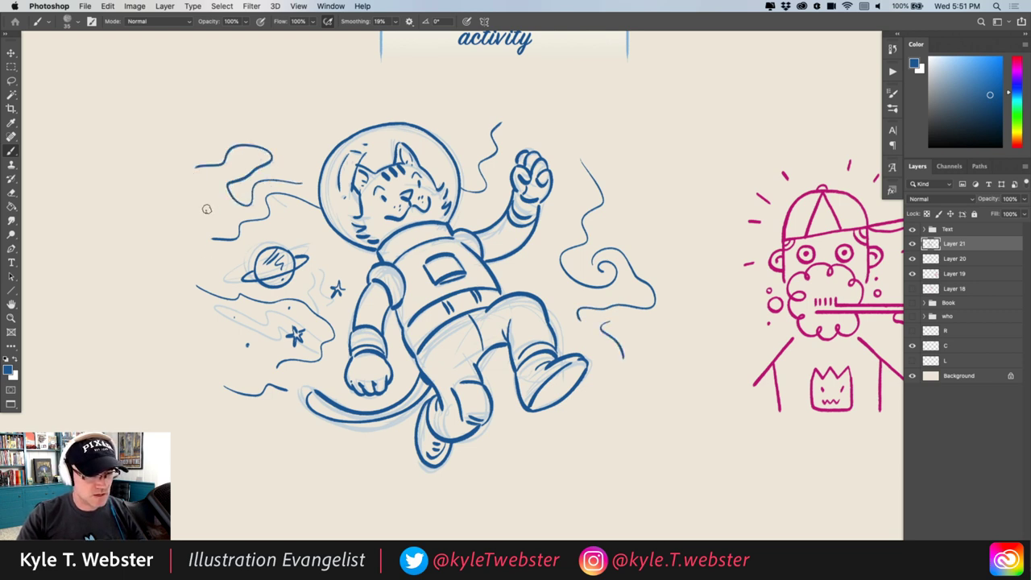
- Add two collar buttons, the upper-arm outline, the raised arm's inner edge and a knee crease
left_click_drag(342, 363, 325, 368)
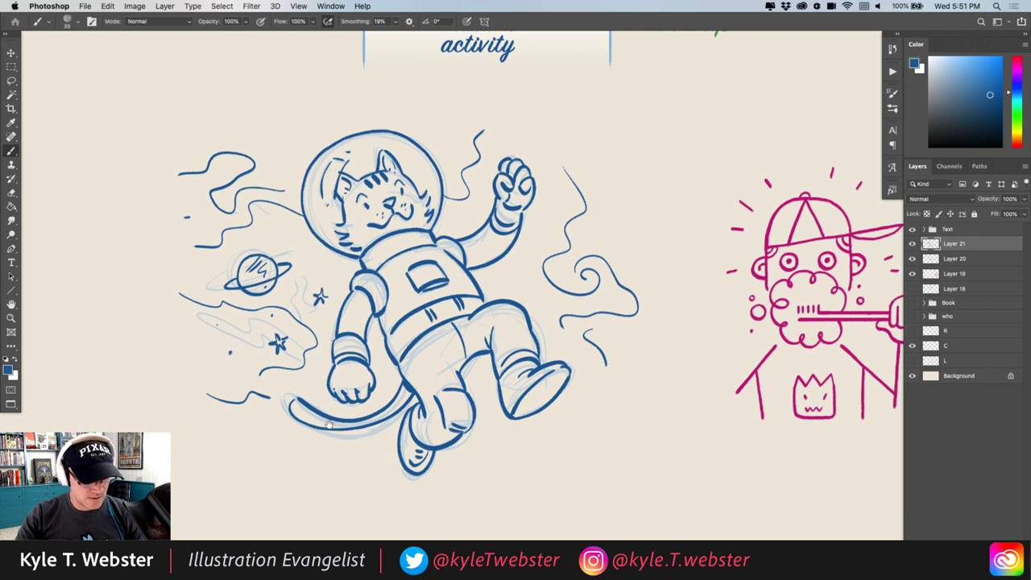
left_click_drag(329, 425, 340, 379)
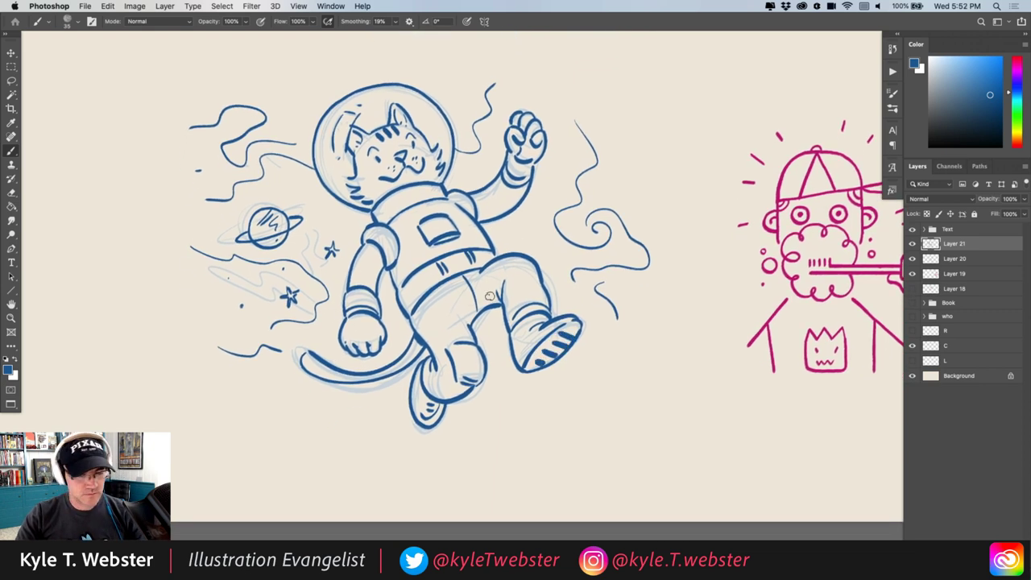
scroll(352, 276, "up", 2)
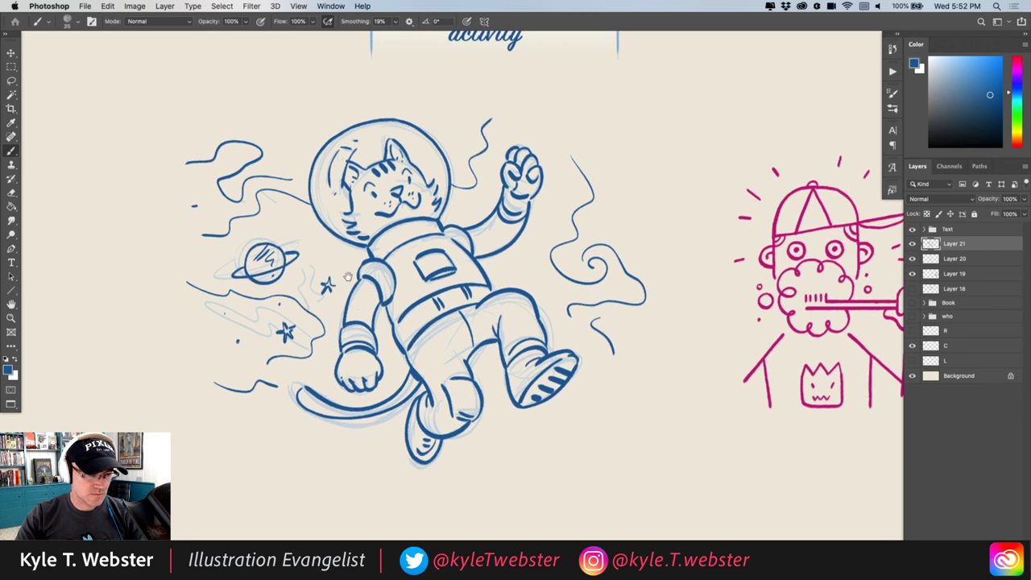
left_click(392, 240, "ctrl")
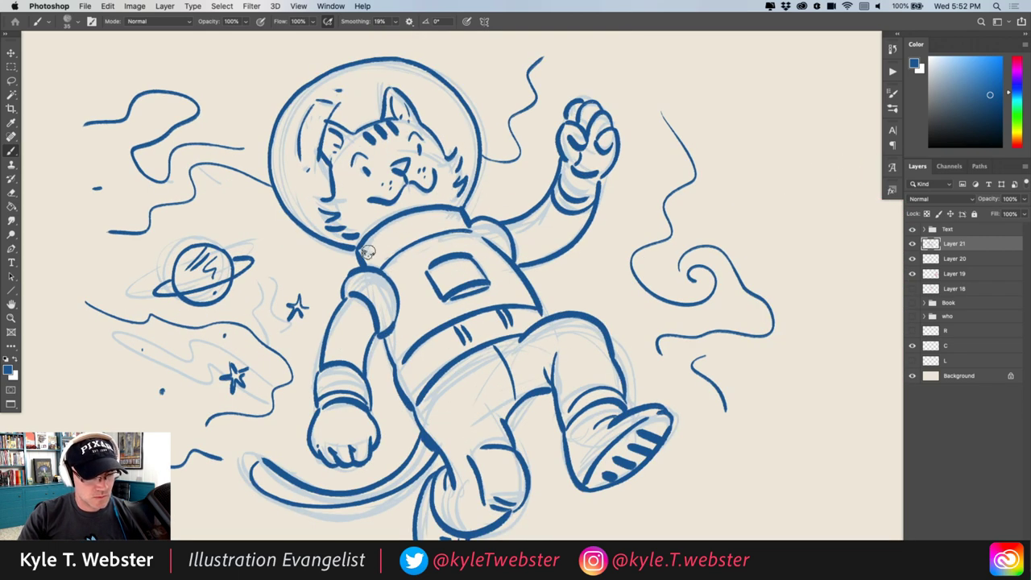
left_click_drag(377, 244, 388, 239)
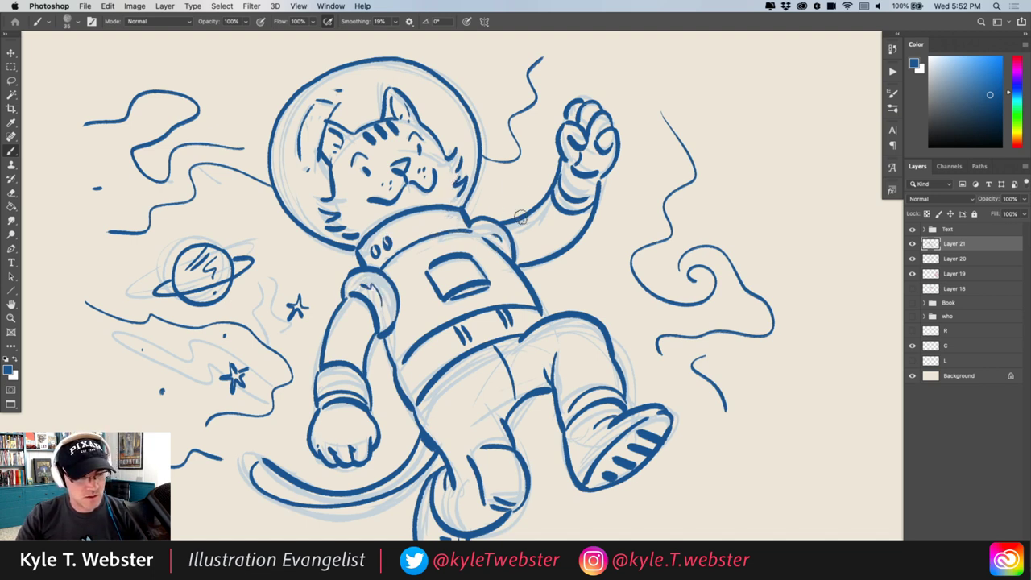
left_click_drag(352, 301, 333, 367)
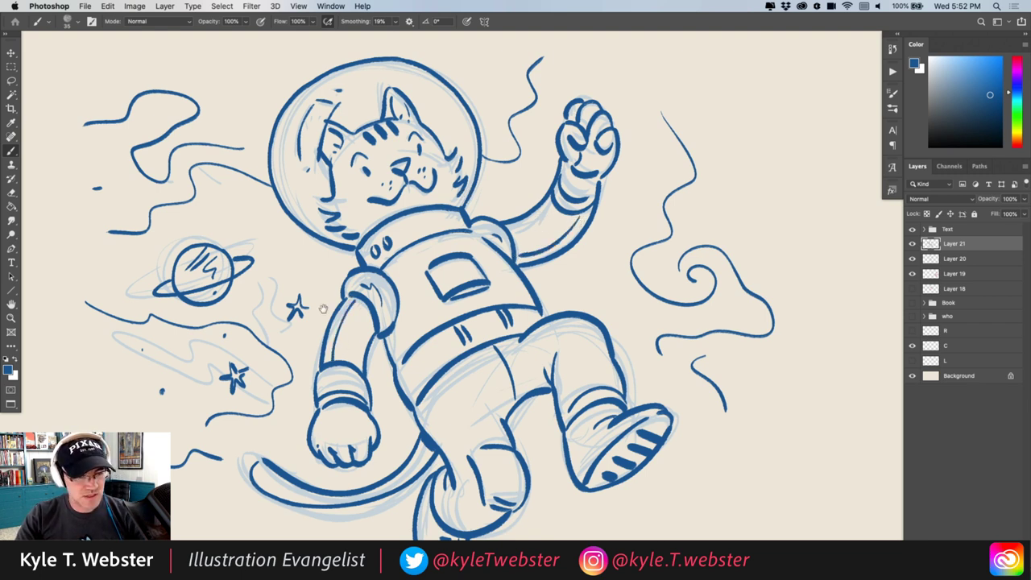
left_click_drag(323, 309, 318, 210)
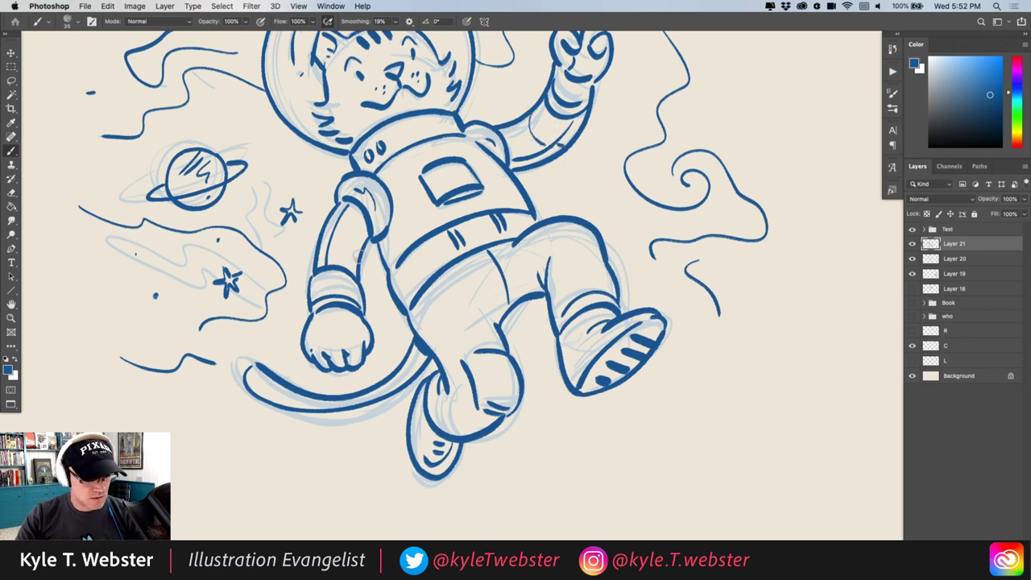
left_click_drag(354, 248, 326, 235)
left_click_drag(315, 297, 272, 272)
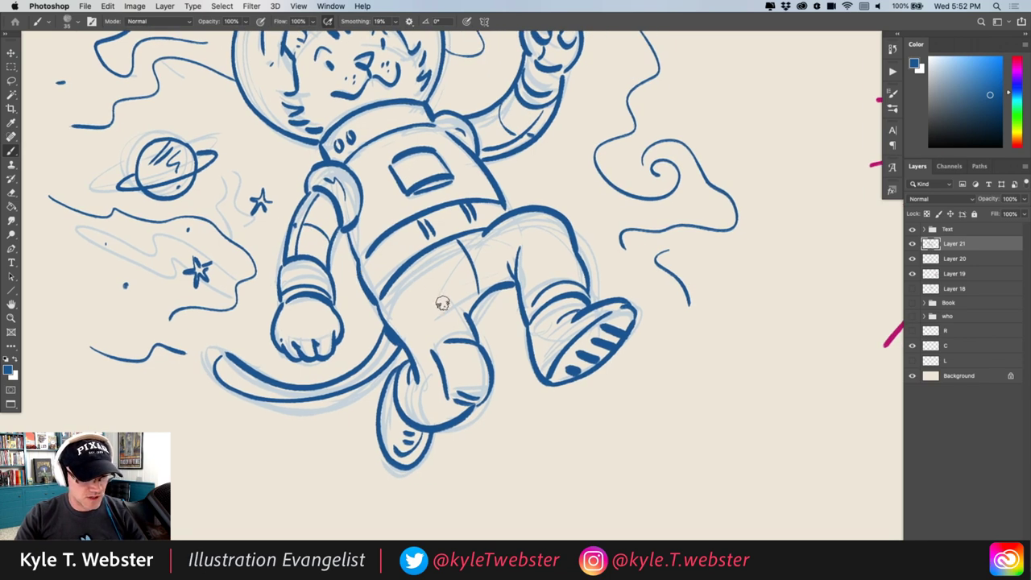
left_click_drag(577, 253, 525, 274)
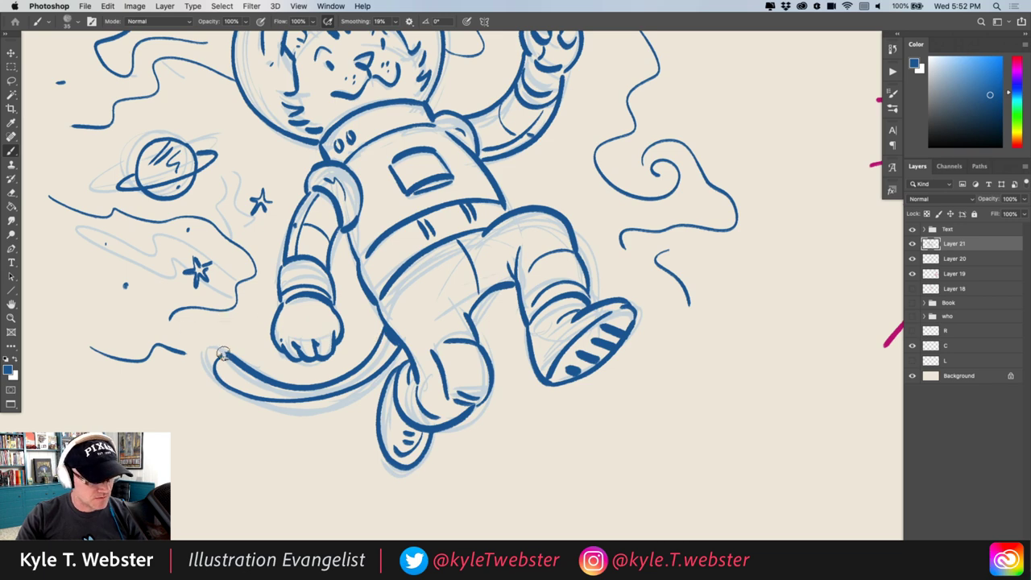
- Add stripe ticks along the tail and fit the whole page in the window
mouse_move(240, 372)
left_mouse_down()
mouse_move(278, 383)
mouse_move(276, 397)
mouse_move(324, 390)
left_mouse_up()
left_click_drag(332, 382, 337, 393)
left_click_drag(348, 375, 355, 387)
left_click_drag(366, 363, 372, 372)
key("super+0")
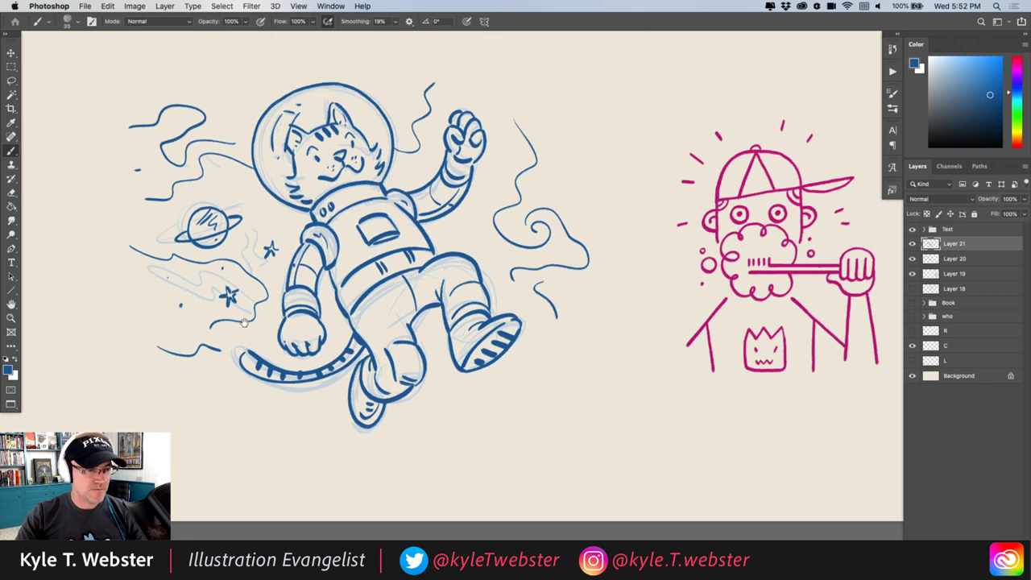
left_click_drag(244, 322, 266, 303)
scroll(347, 163, "up", 3)
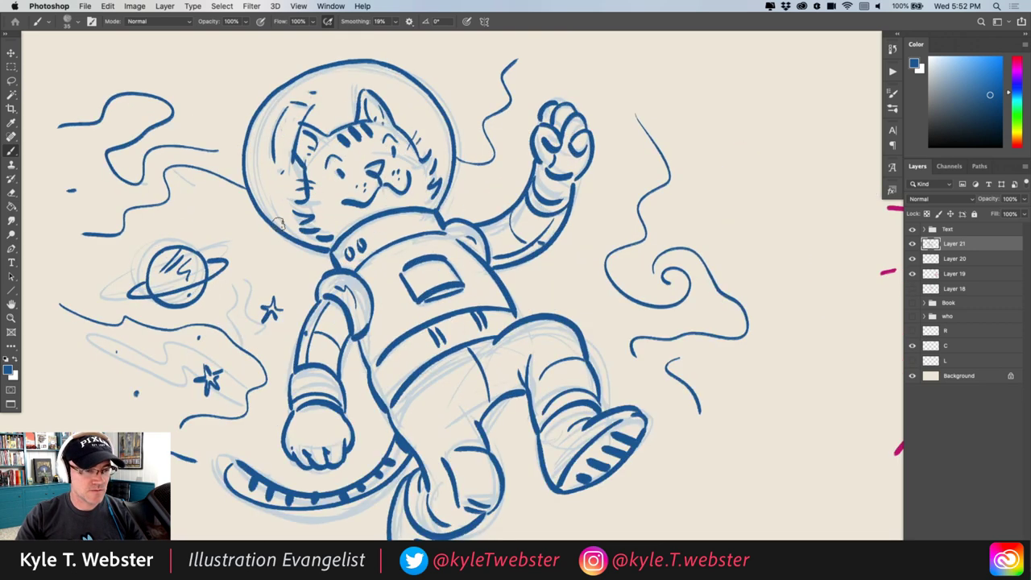
key("super+0")
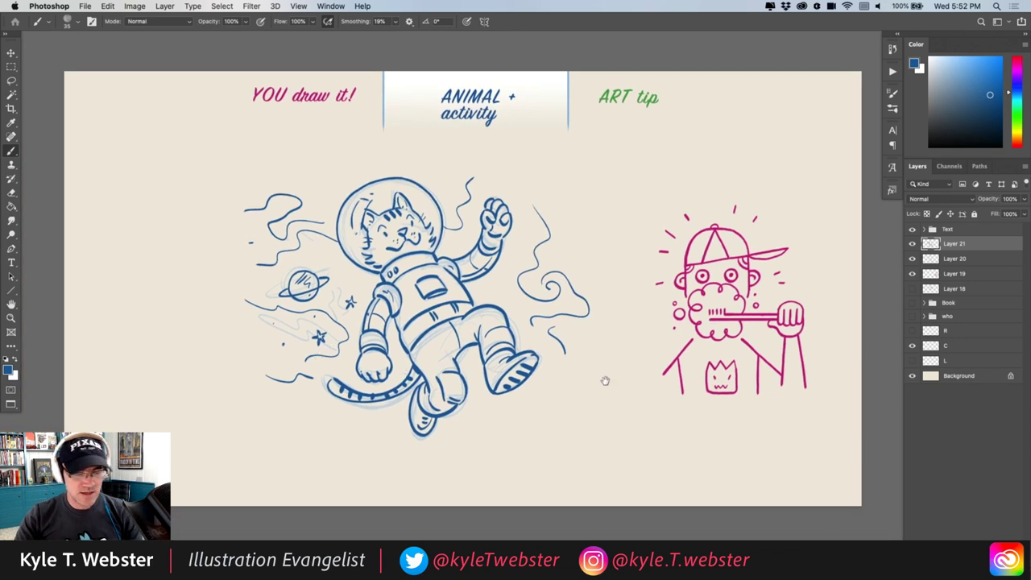
- Hide the cat's light-blue underdrawing and move the astronaut cat further left on the page
left_click(912, 258)
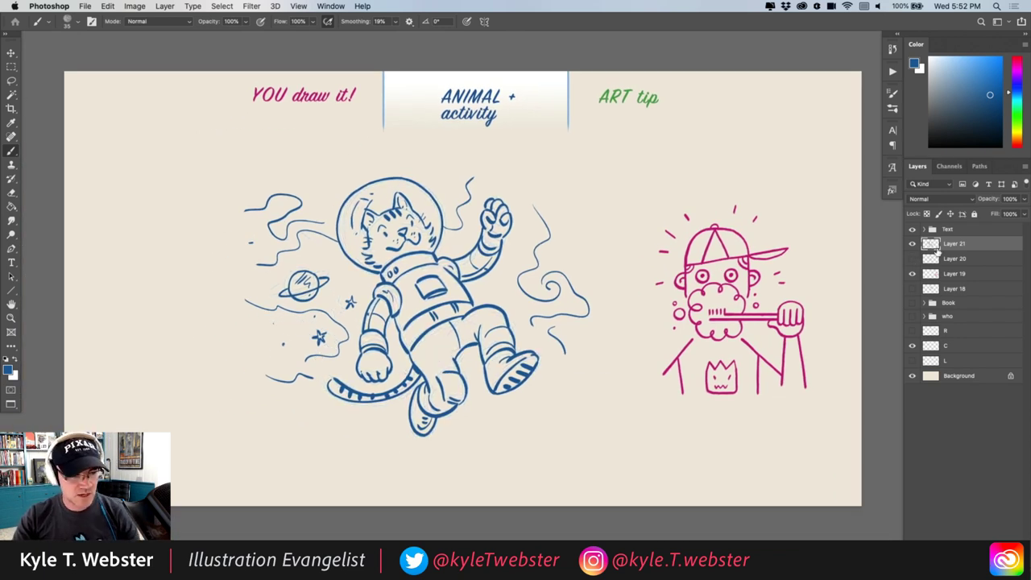
mouse_move(370, 339)
left_mouse_down()
mouse_move(333, 318)
mouse_move(295, 322)
mouse_move(277, 349)
left_mouse_up()
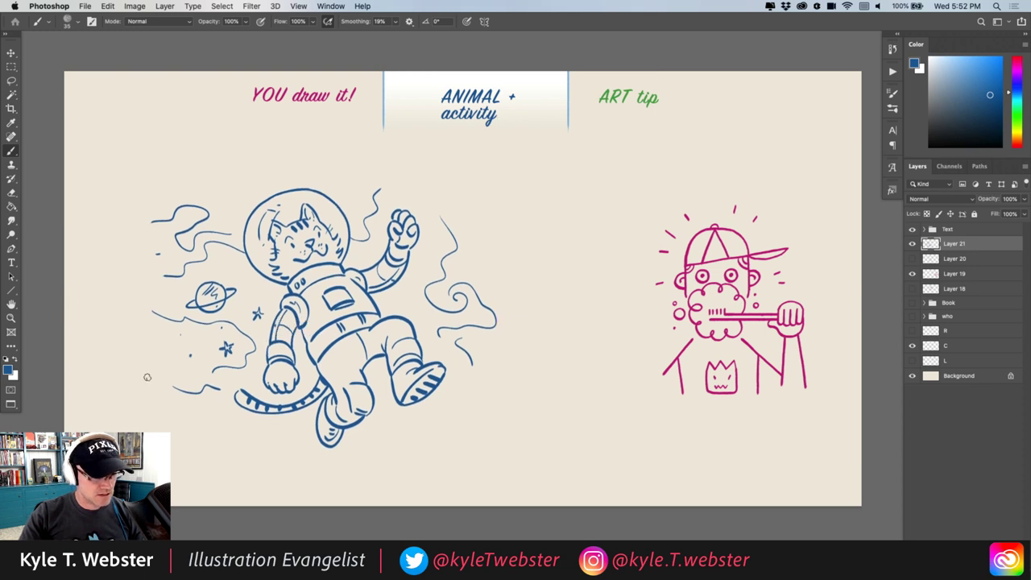
left_click_drag(179, 428, 179, 407)
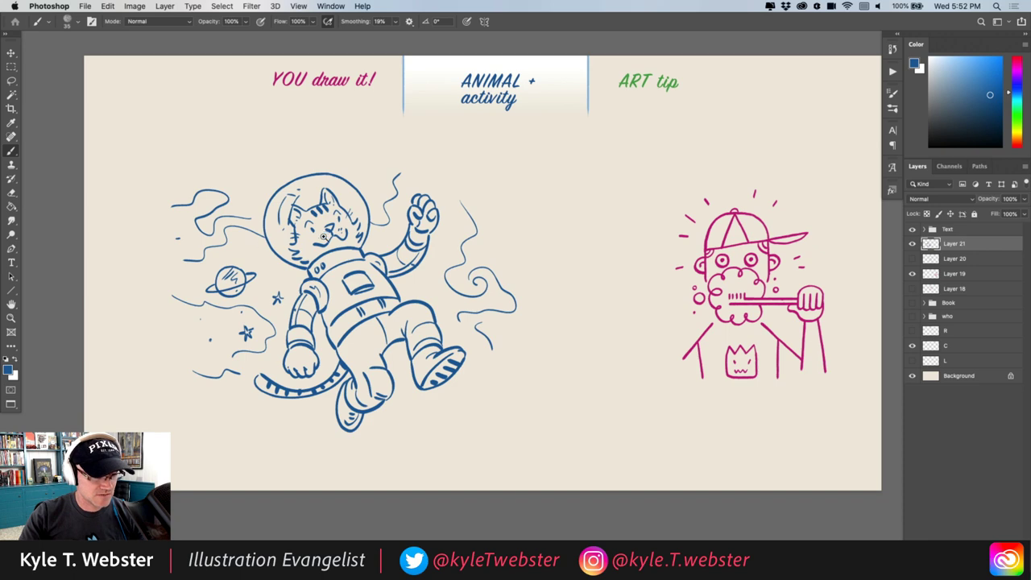
scroll(323, 235, "up", 3)
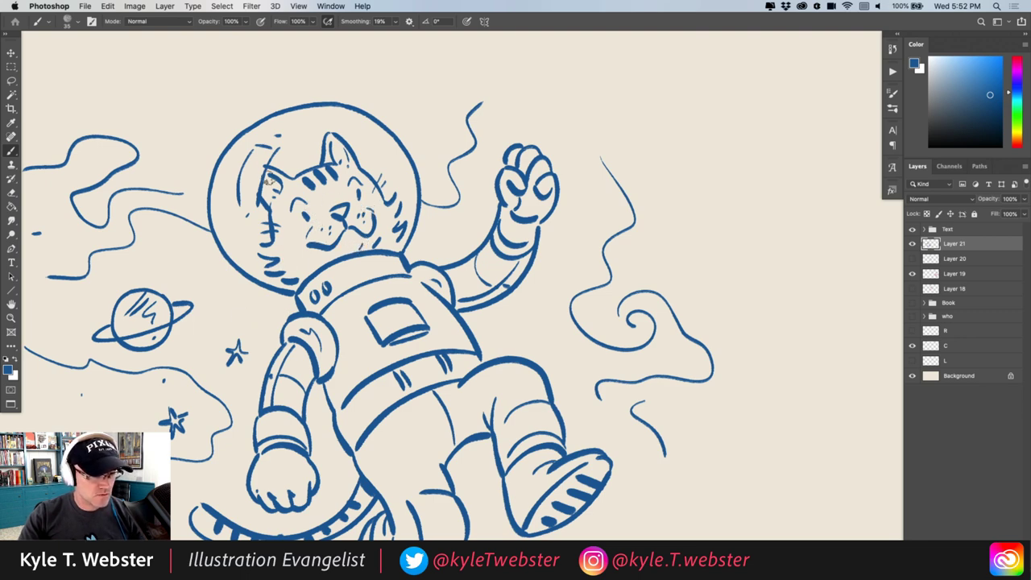
scroll(299, 340, "down", 5)
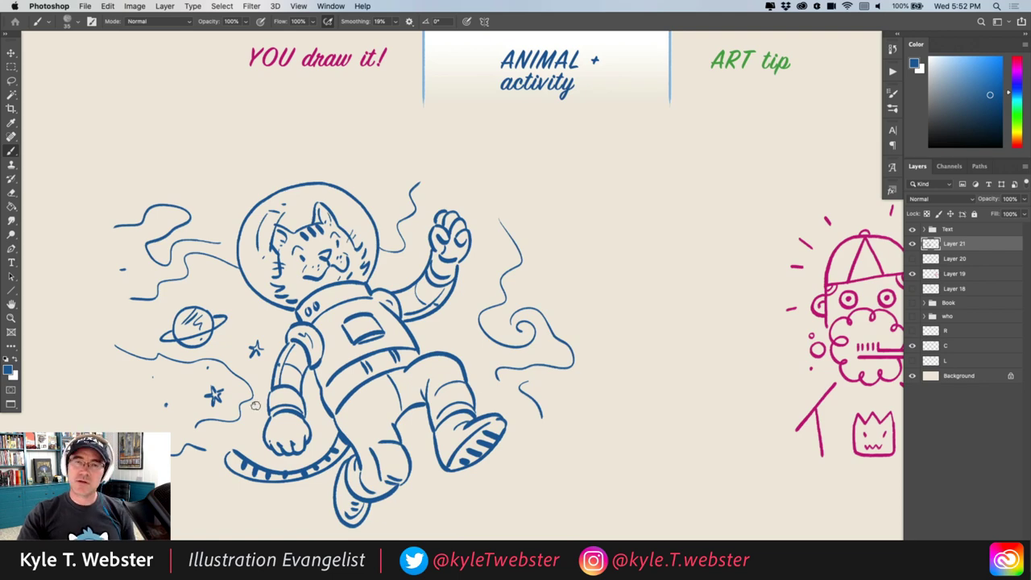
scroll(281, 313, "down", 3)
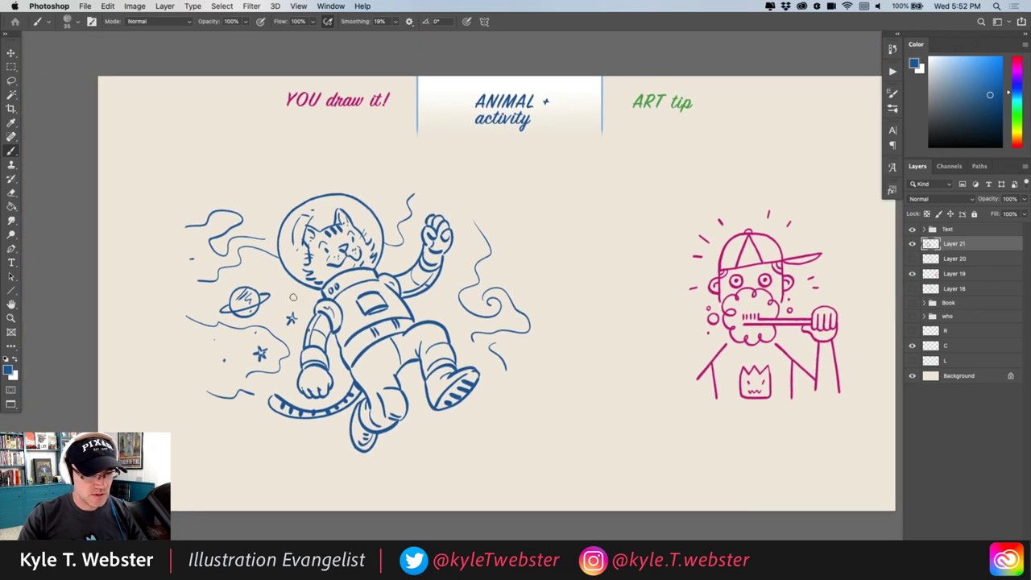
left_click_drag(330, 320, 320, 291)
- Shift the toothbrush kid on Layer 19 right, highlight the ART tip header, and add a new layer
left_click(723, 288, "super")
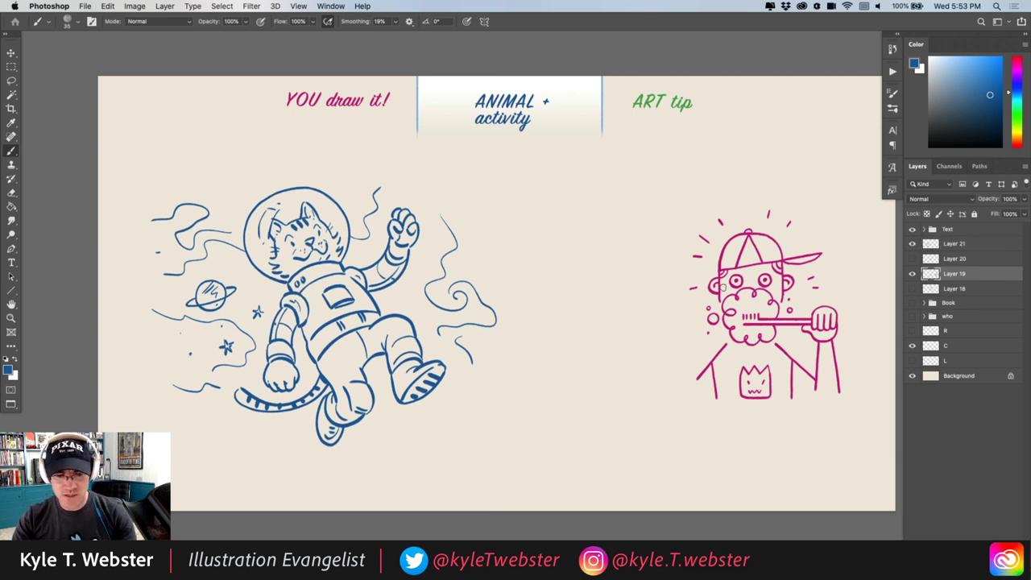
left_click_drag(723, 293, 741, 290)
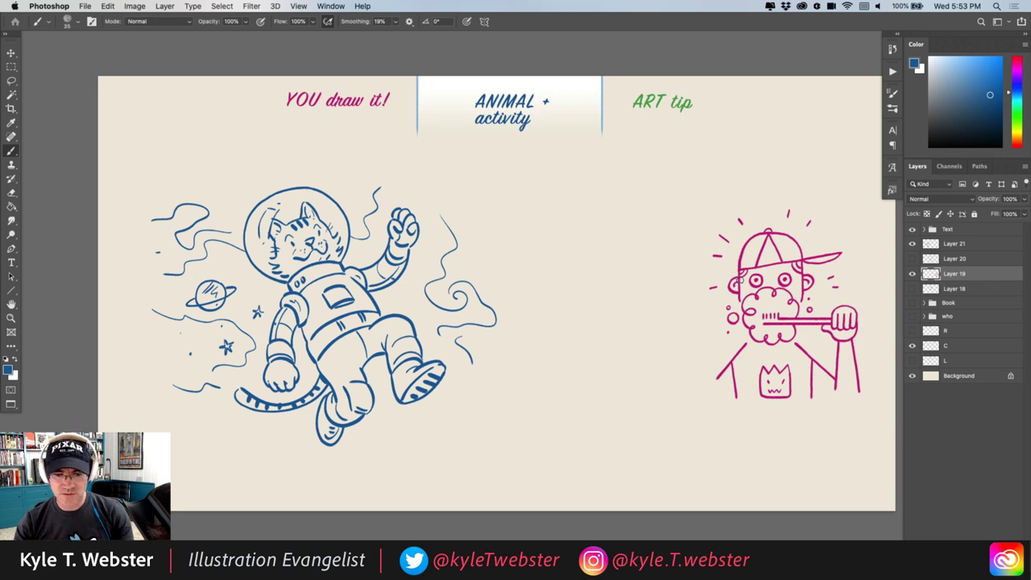
left_click(912, 344)
left_click(912, 330)
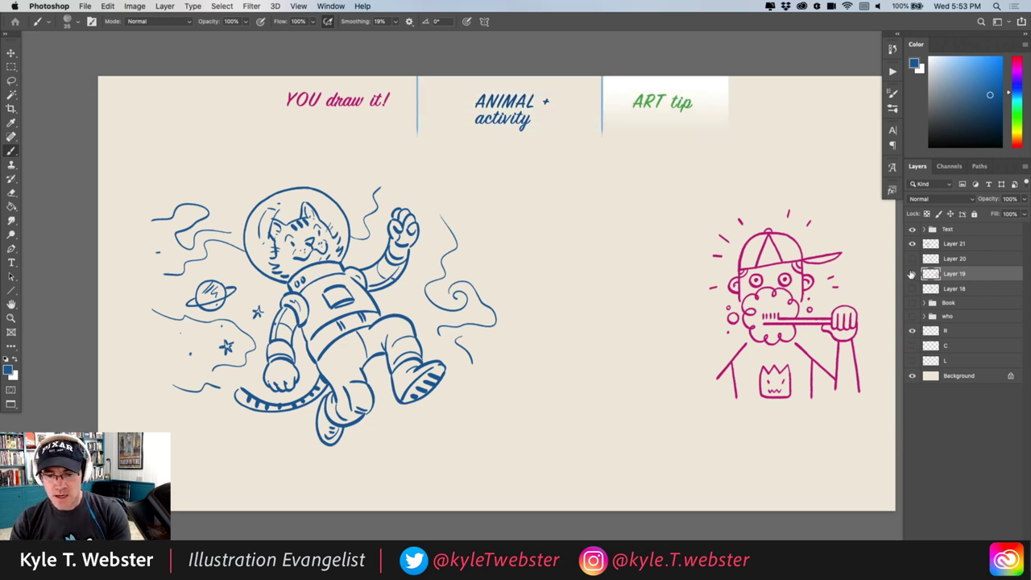
left_click(912, 275)
left_click(912, 275)
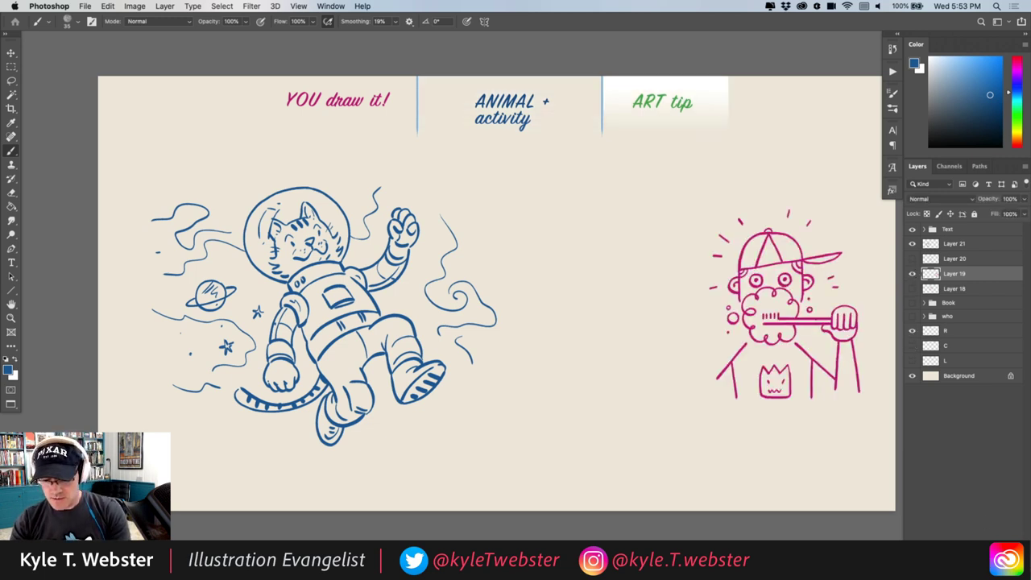
key("super+shift+alt+n")
scroll(654, 107, "up", 2)
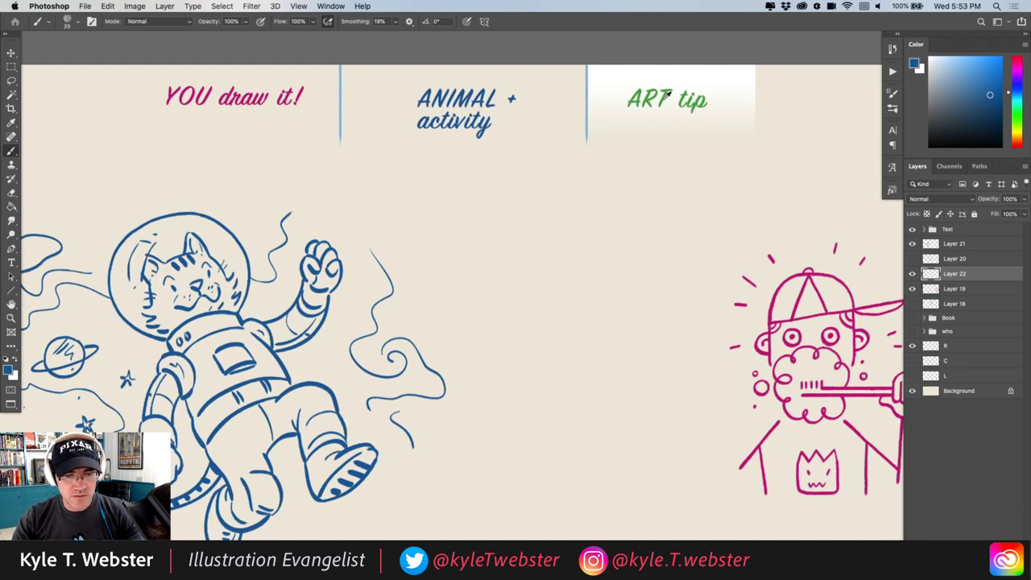
- Sample the ART tip green, paint a shelf line, bottle, apple and bowl, and move them higher
left_click(667, 95, "alt")
scroll(432, 327, "down", 2)
scroll(432, 327, "right", 2)
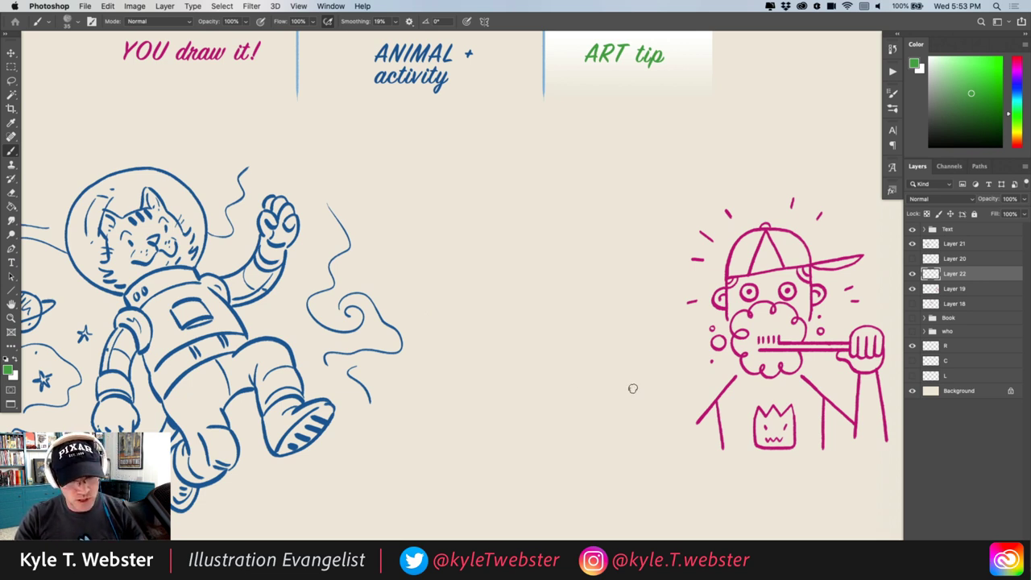
left_click_drag(633, 388, 456, 388)
mouse_move(601, 387)
left_mouse_down()
mouse_move(587, 269)
mouse_move(575, 269)
mouse_move(573, 314)
mouse_move(562, 329)
mouse_move(562, 387)
mouse_move(538, 355)
mouse_move(520, 357)
mouse_move(520, 386)
mouse_move(533, 349)
mouse_move(523, 347)
left_mouse_up()
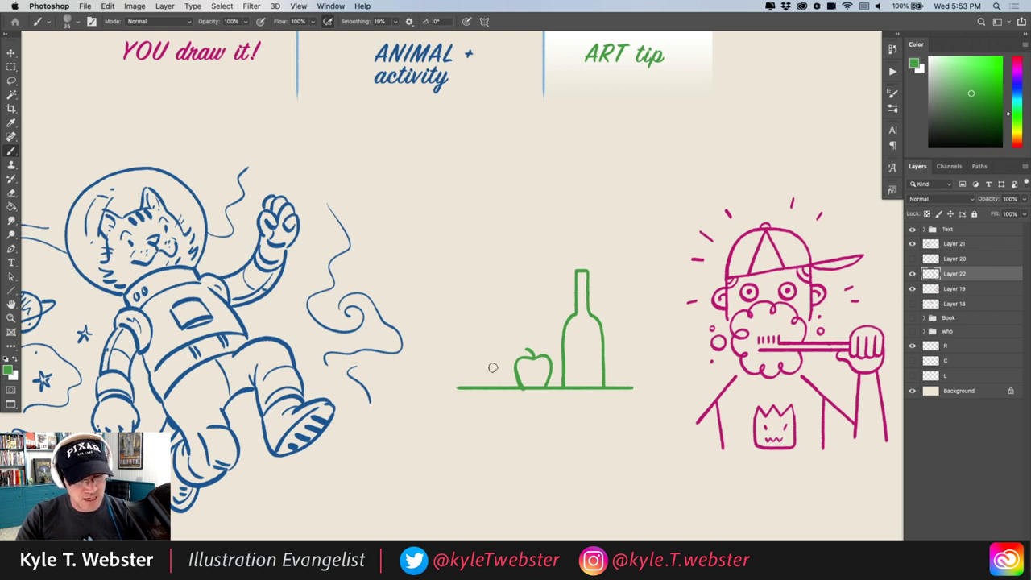
mouse_move(490, 388)
left_mouse_down()
mouse_move(504, 347)
mouse_move(435, 352)
mouse_move(439, 379)
mouse_move(458, 389)
mouse_move(429, 387)
left_mouse_up()
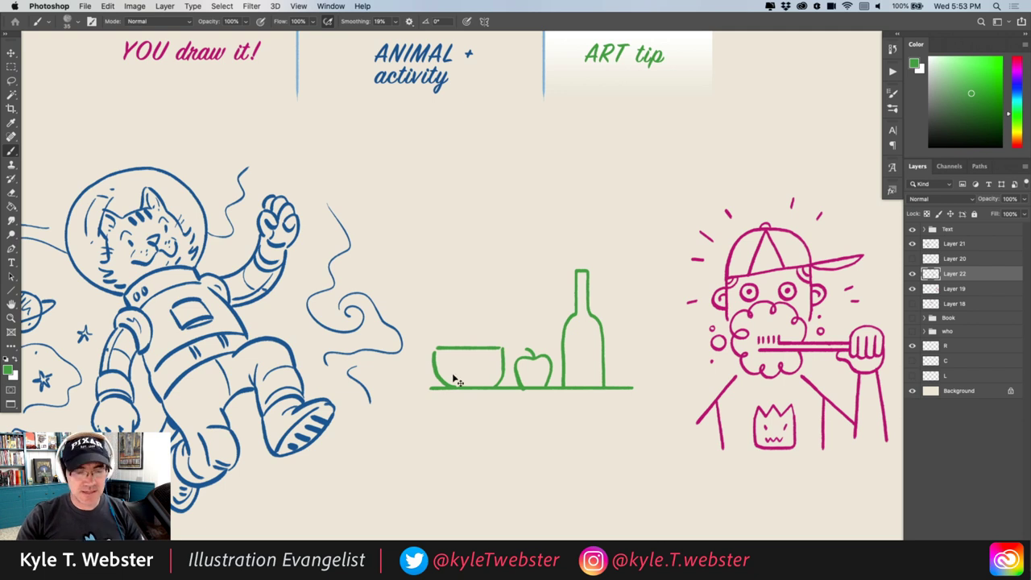
key("v")
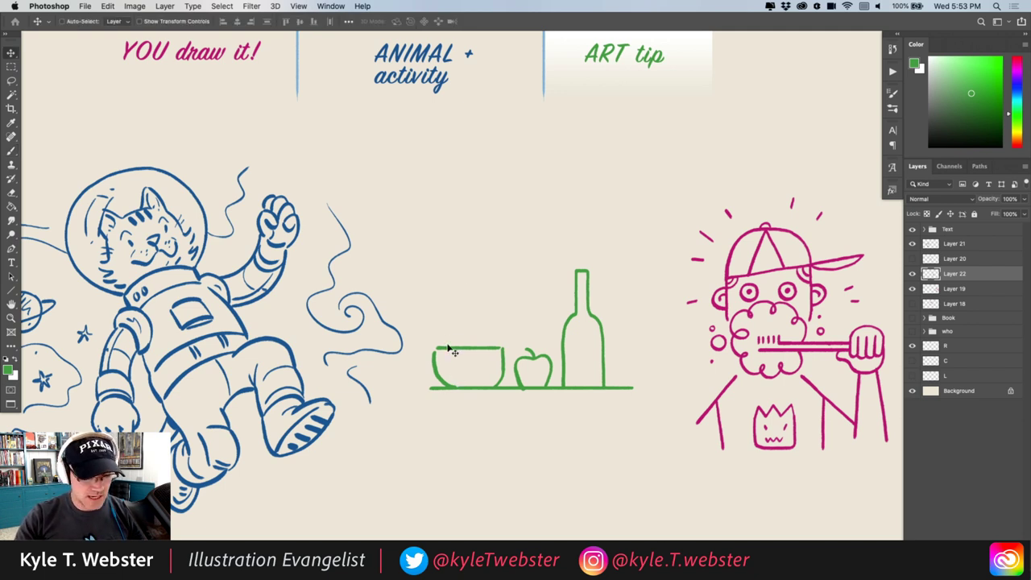
mouse_move(451, 348)
left_mouse_down()
mouse_move(447, 259)
mouse_move(410, 209)
left_mouse_up()
key("b")
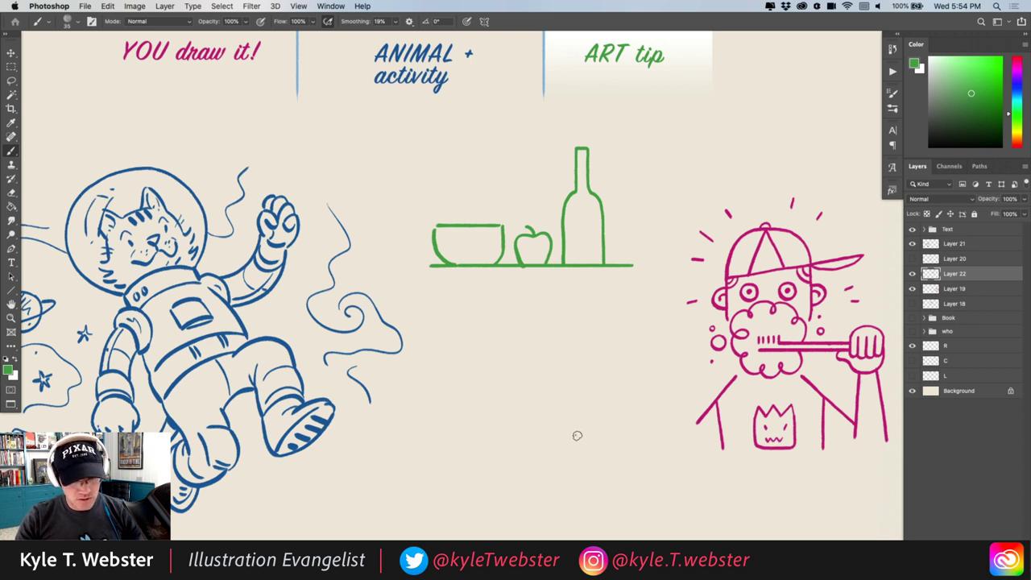
- Paint an apple with stem, a bowl overlapping behind it, and a bottle rising behind both
mouse_move(581, 431)
left_mouse_down()
mouse_move(547, 433)
mouse_move(535, 453)
mouse_move(560, 475)
mouse_move(585, 448)
mouse_move(582, 433)
left_mouse_up()
left_click_drag(556, 440, 547, 418)
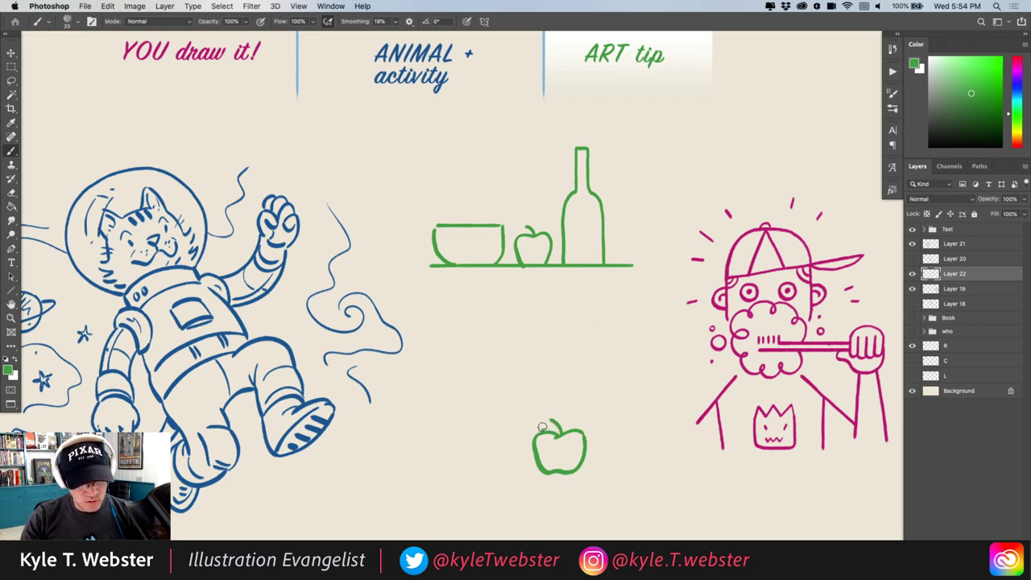
mouse_move(542, 427)
left_mouse_down()
mouse_move(521, 411)
mouse_move(485, 412)
mouse_move(471, 430)
mouse_move(487, 457)
mouse_move(516, 463)
mouse_move(539, 455)
mouse_move(538, 425)
mouse_move(477, 429)
left_mouse_up()
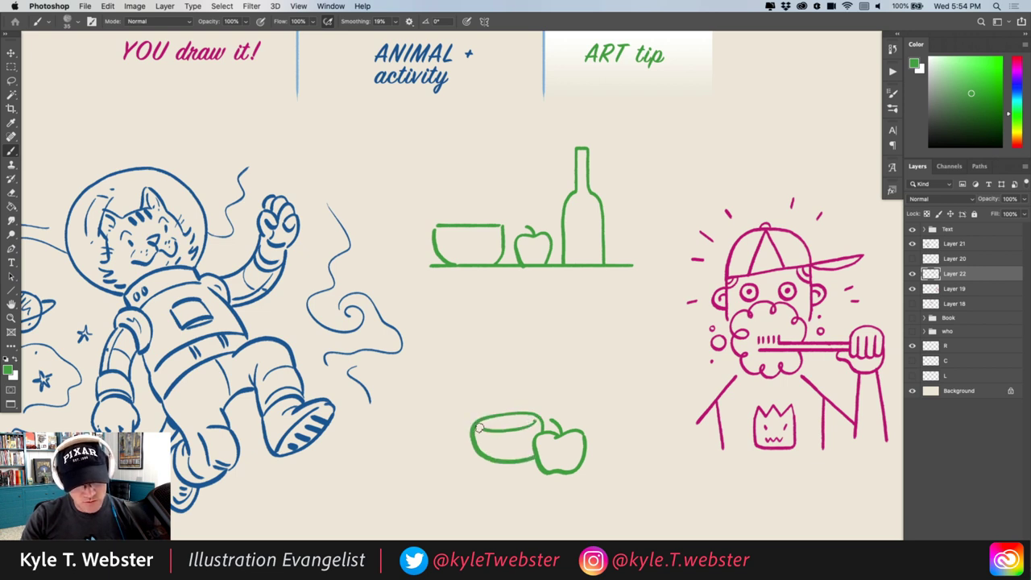
left_click_drag(395, 358, 387, 336)
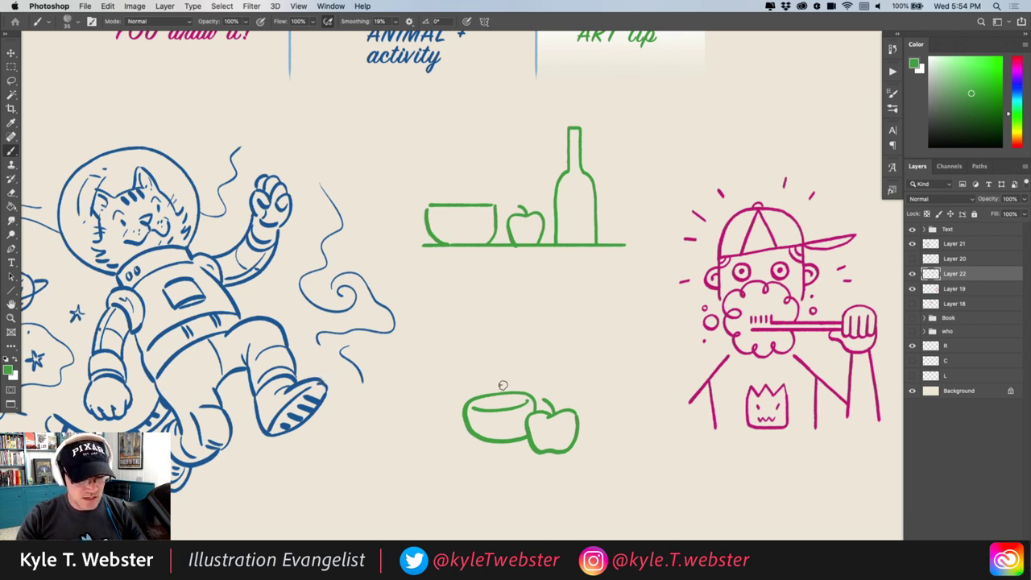
mouse_move(560, 414)
left_mouse_down()
mouse_move(560, 348)
mouse_move(538, 287)
mouse_move(530, 288)
mouse_move(532, 325)
mouse_move(514, 395)
left_mouse_up()
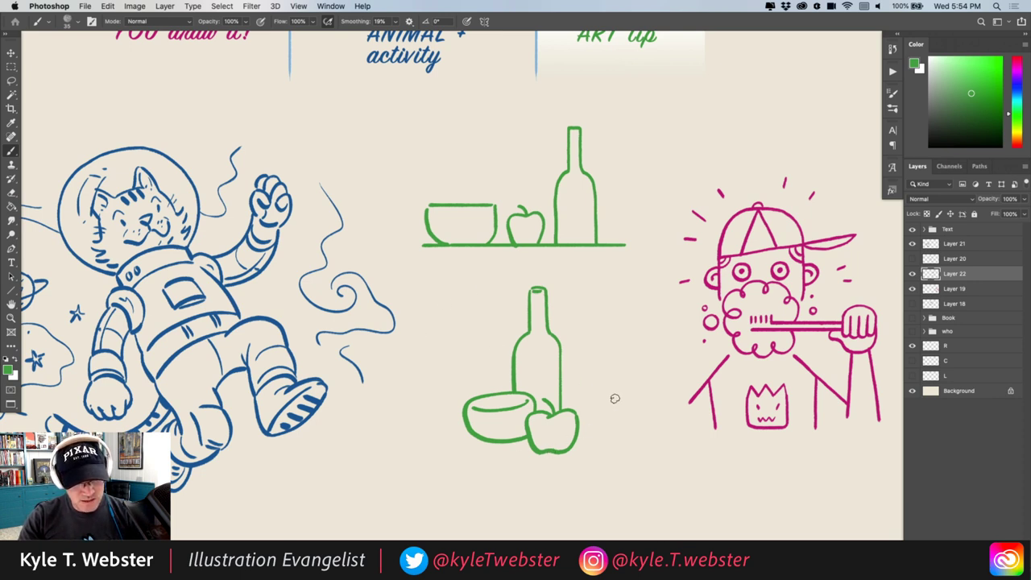
- Add shelf lines on either side and a downward arrow above the top bowl
left_click_drag(621, 400, 564, 400)
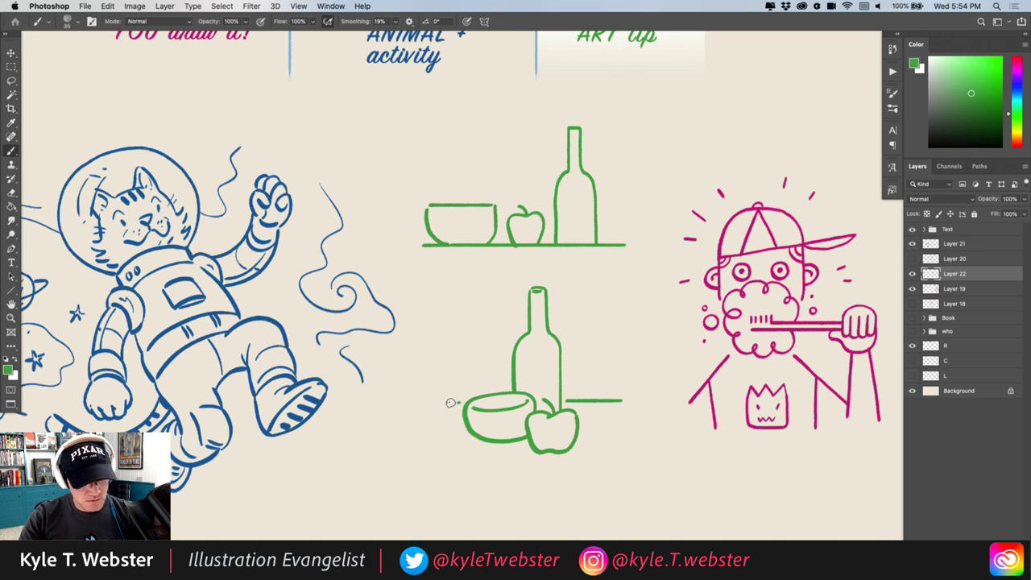
left_click_drag(461, 401, 430, 402)
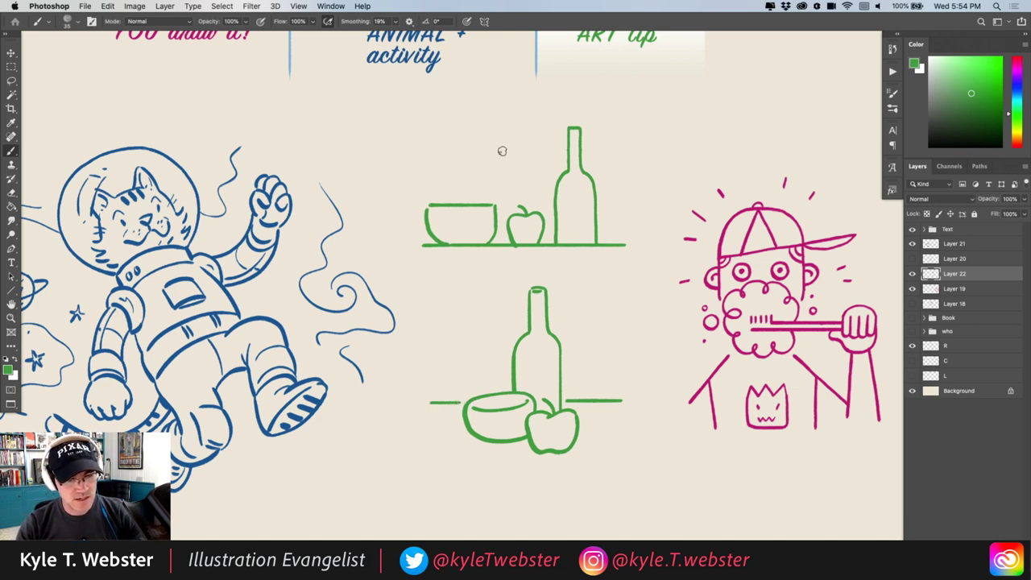
mouse_move(504, 136)
left_mouse_down()
mouse_move(504, 176)
mouse_move(511, 159)
left_mouse_up()
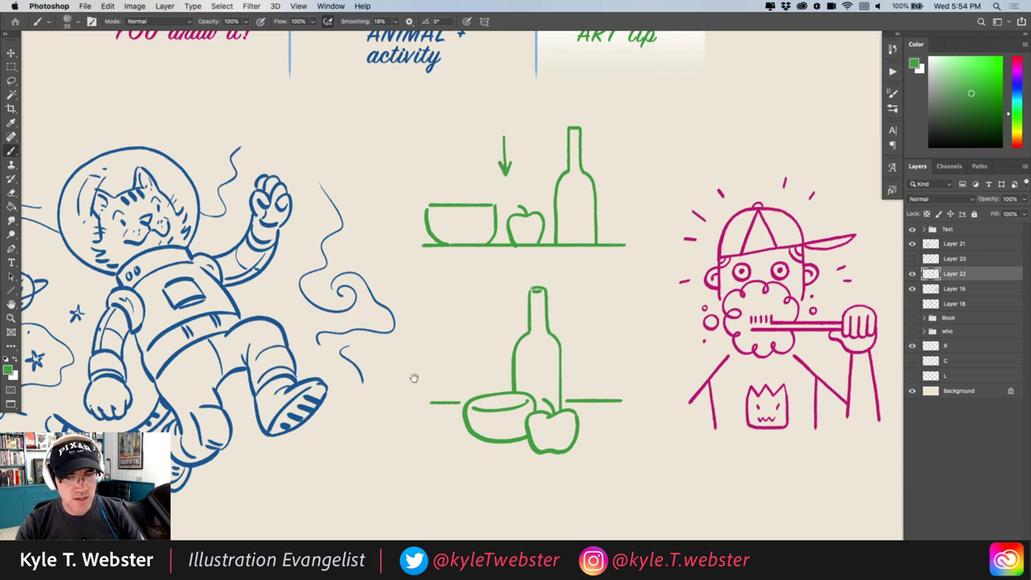
left_click_drag(414, 375, 402, 366)
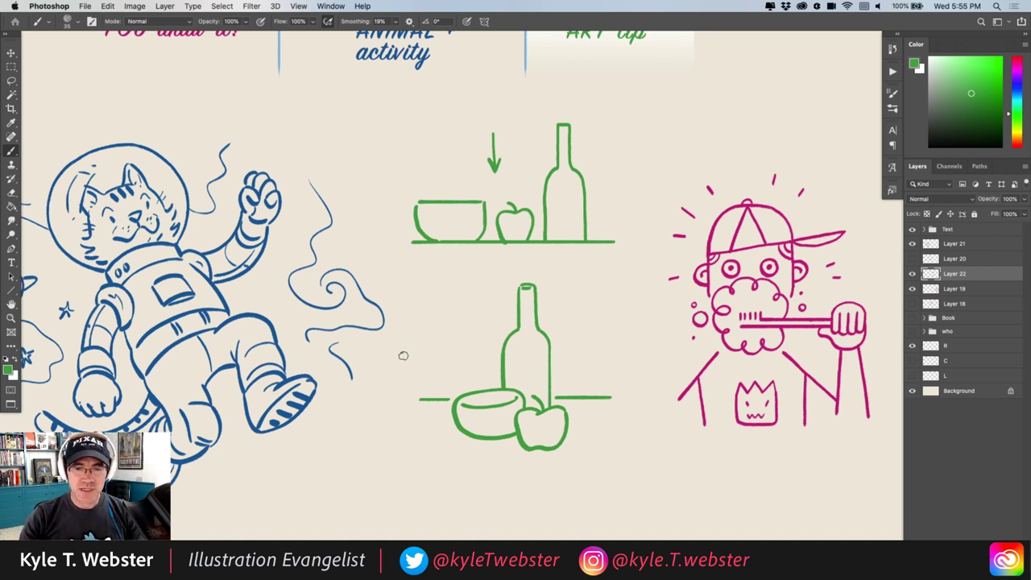
- Brush a green rectangle behind the bottle, a shelf line to its right, and a slanted stroke at left
left_click_drag(456, 375, 446, 351)
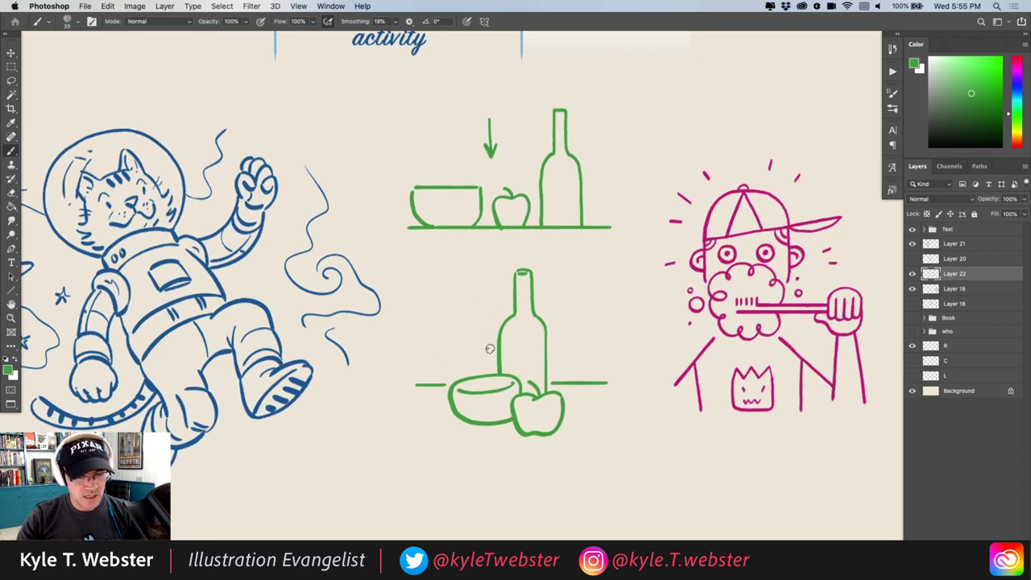
mouse_move(498, 351)
left_mouse_down()
mouse_move(467, 355)
mouse_move(462, 292)
mouse_move(510, 294)
mouse_move(514, 274)
mouse_move(546, 288)
mouse_move(532, 293)
mouse_move(614, 296)
left_mouse_up()
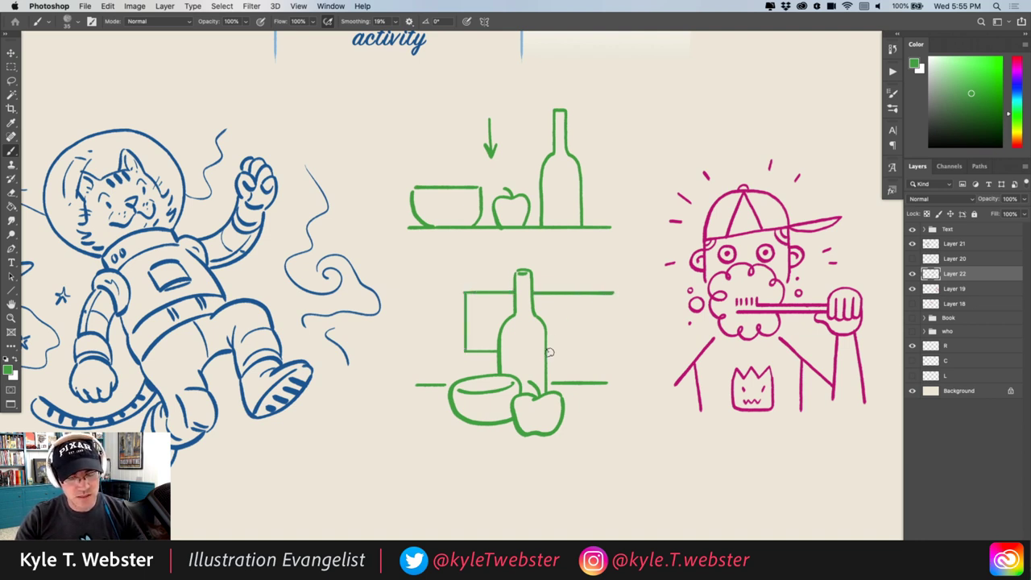
left_click_drag(550, 352, 617, 352)
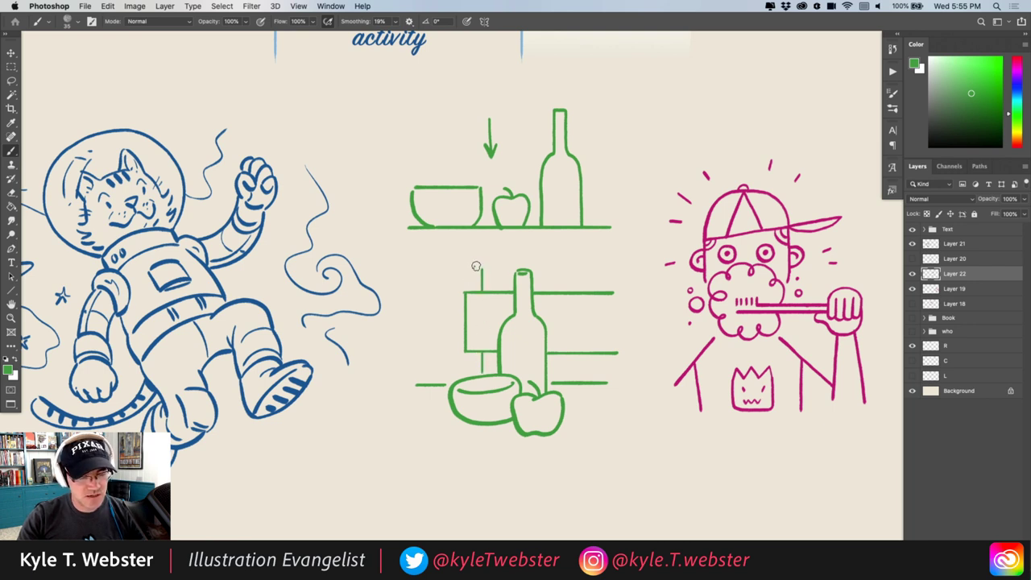
mouse_move(481, 269)
left_mouse_down()
mouse_move(439, 255)
mouse_move(435, 364)
left_mouse_up()
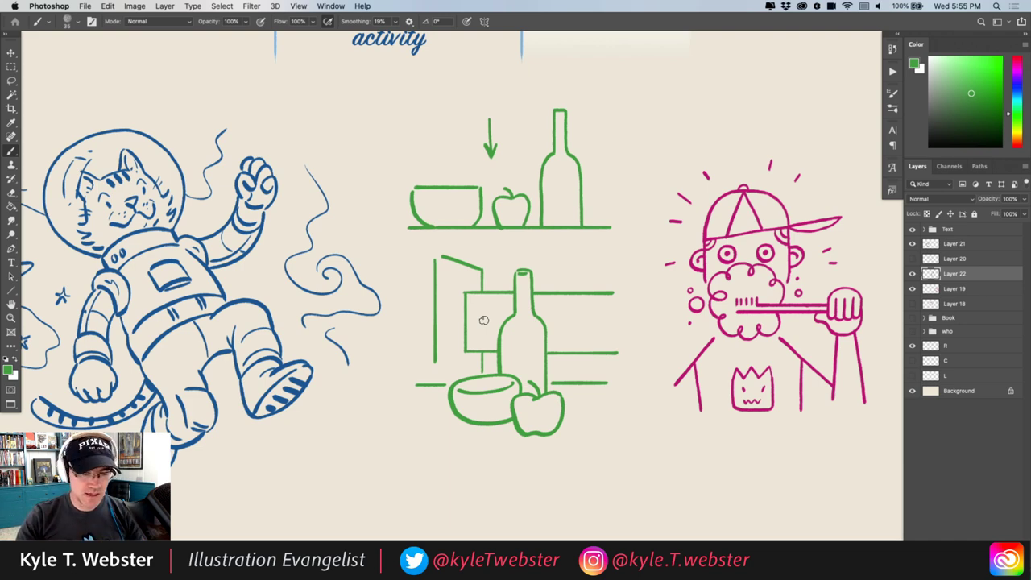
key("super+0")
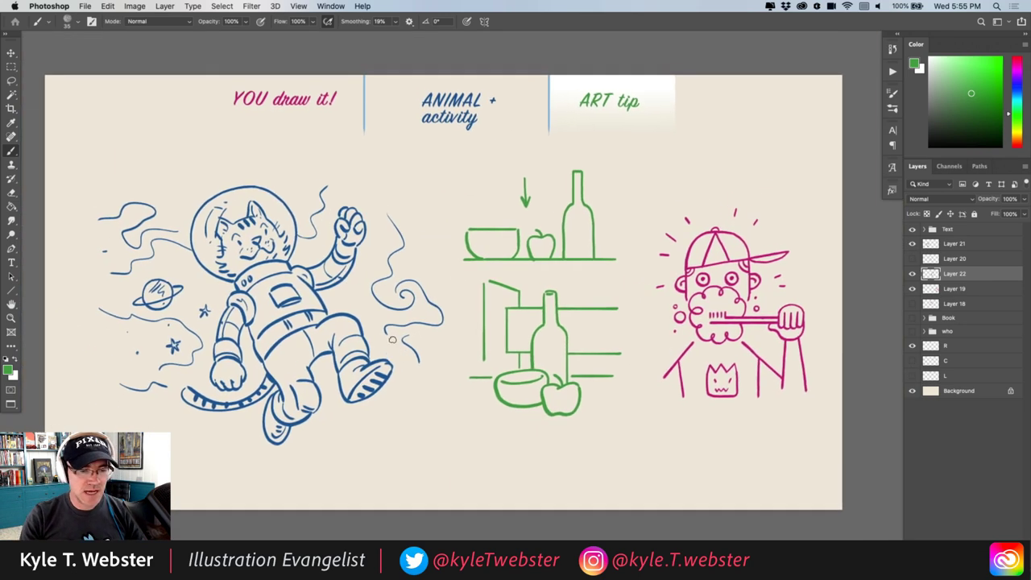